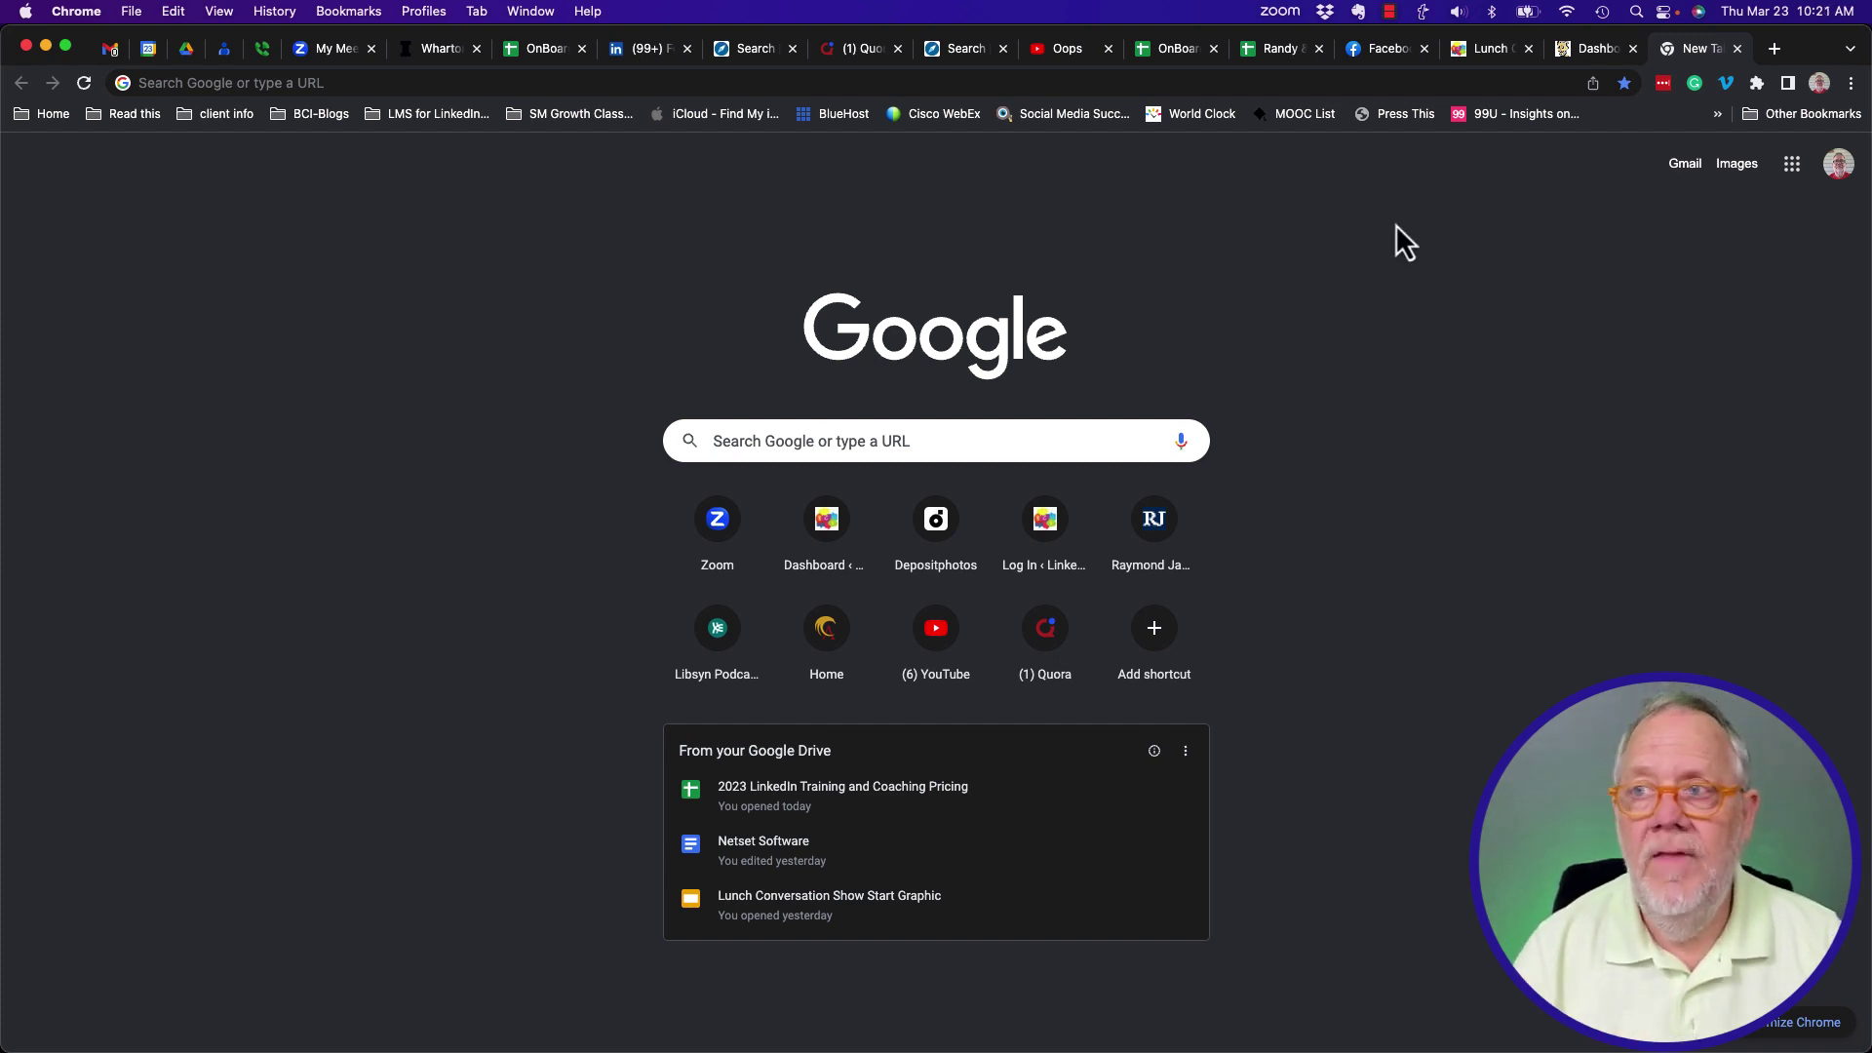
Open Dropbox on the web from the Dropbox panel and go to the File requests page.
{"action": "left_click", "coordinate": [1326, 14]}
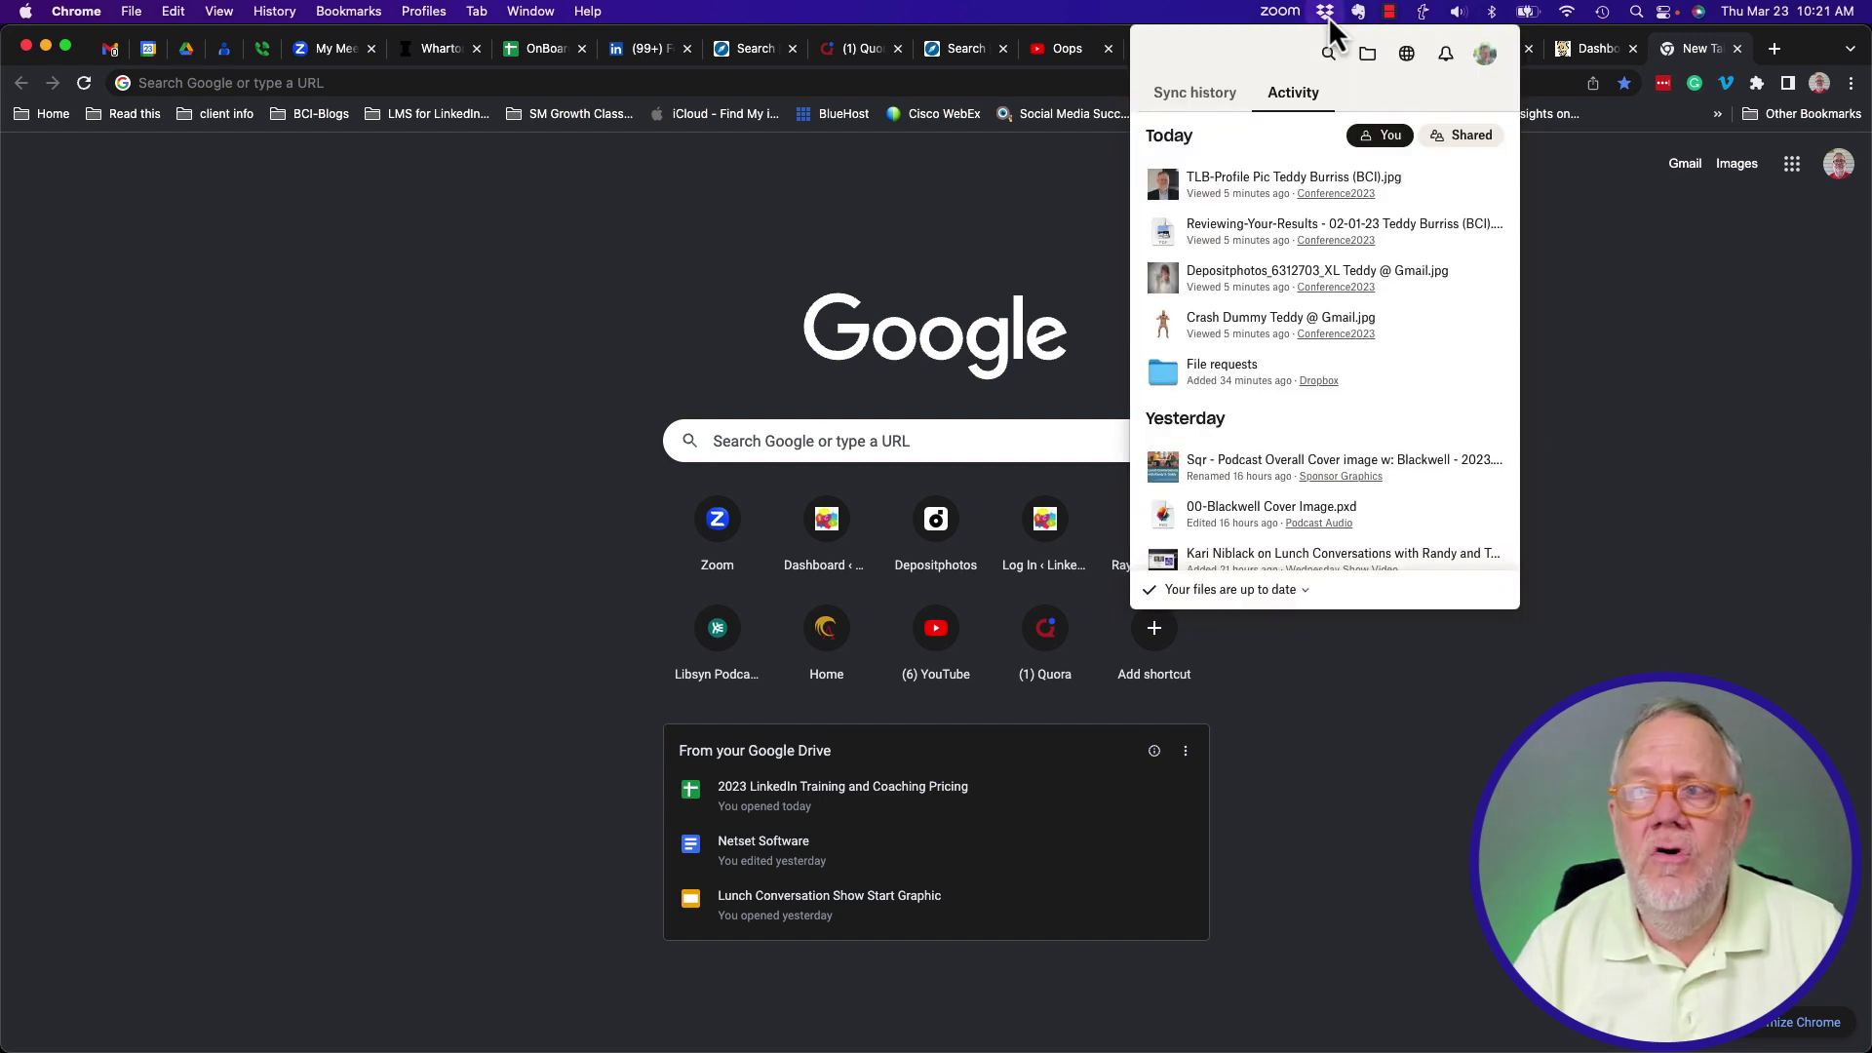
{"action": "left_click", "coordinate": [1408, 59]}
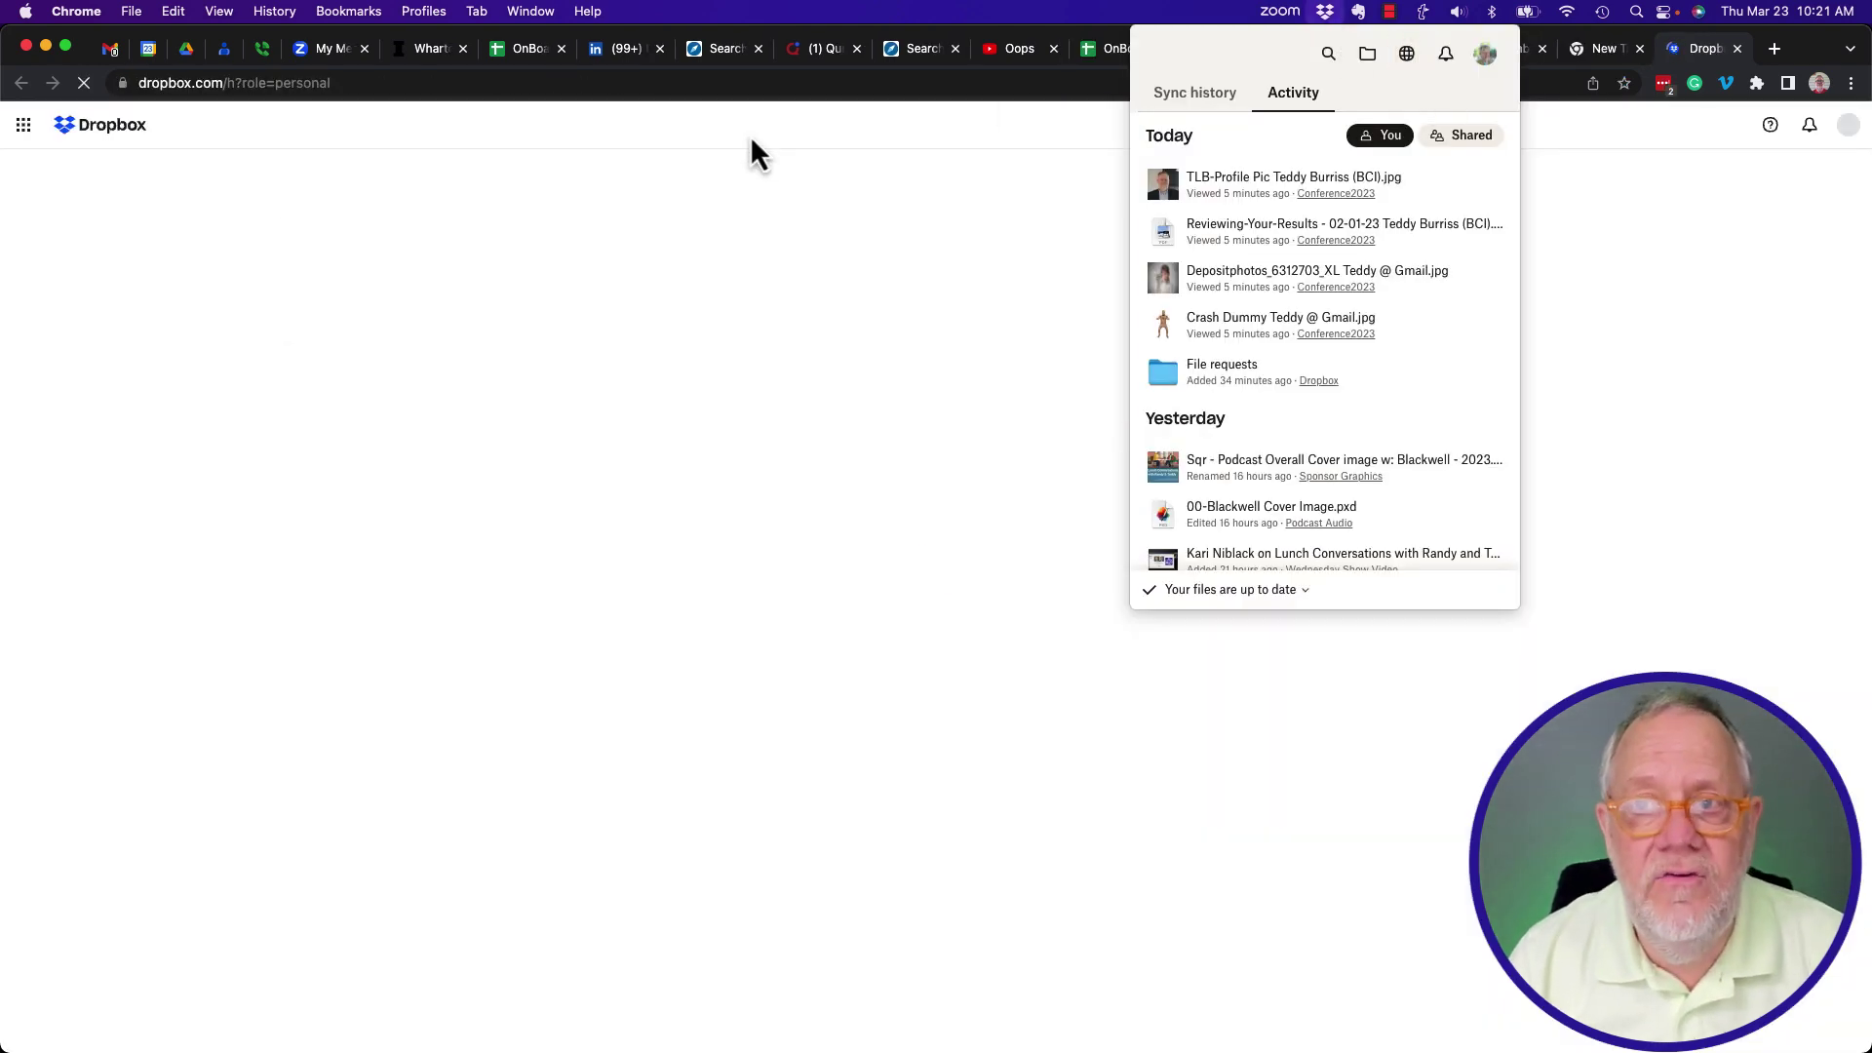
{"action": "left_click", "coordinate": [452, 160]}
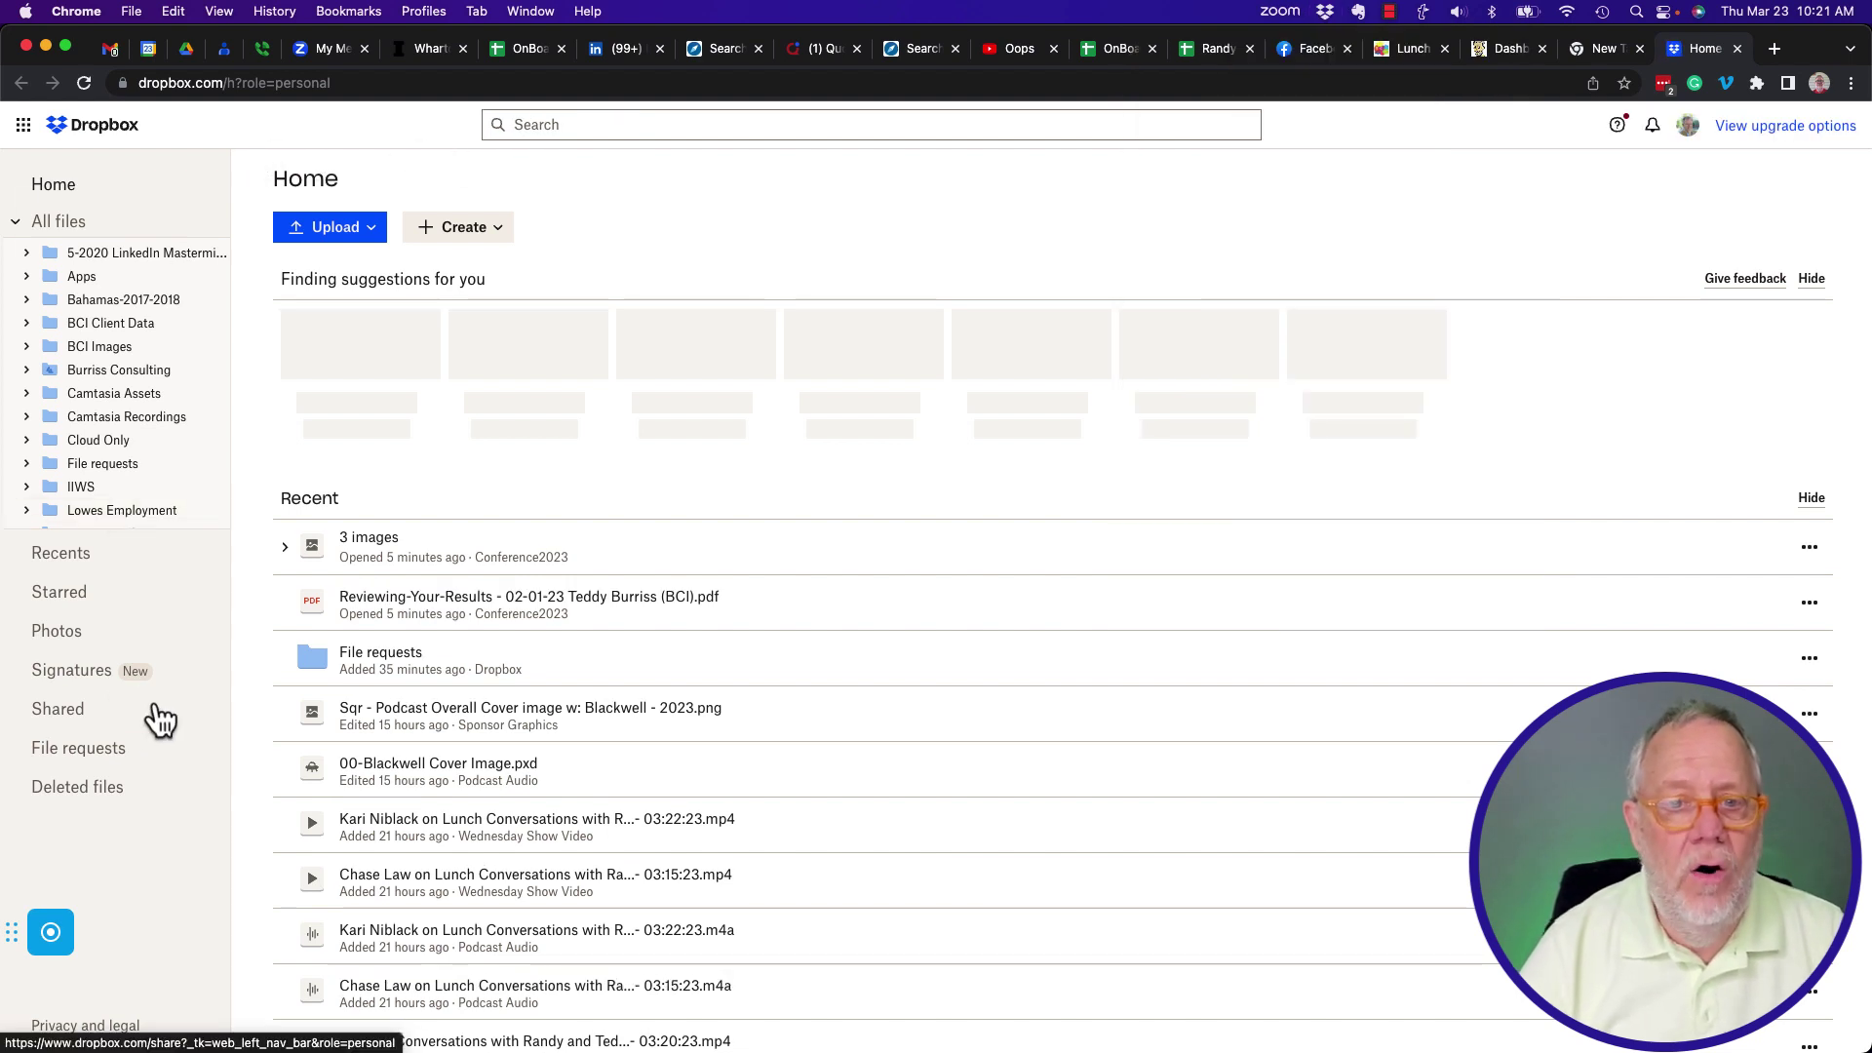
{"action": "left_click", "coordinate": [82, 756]}
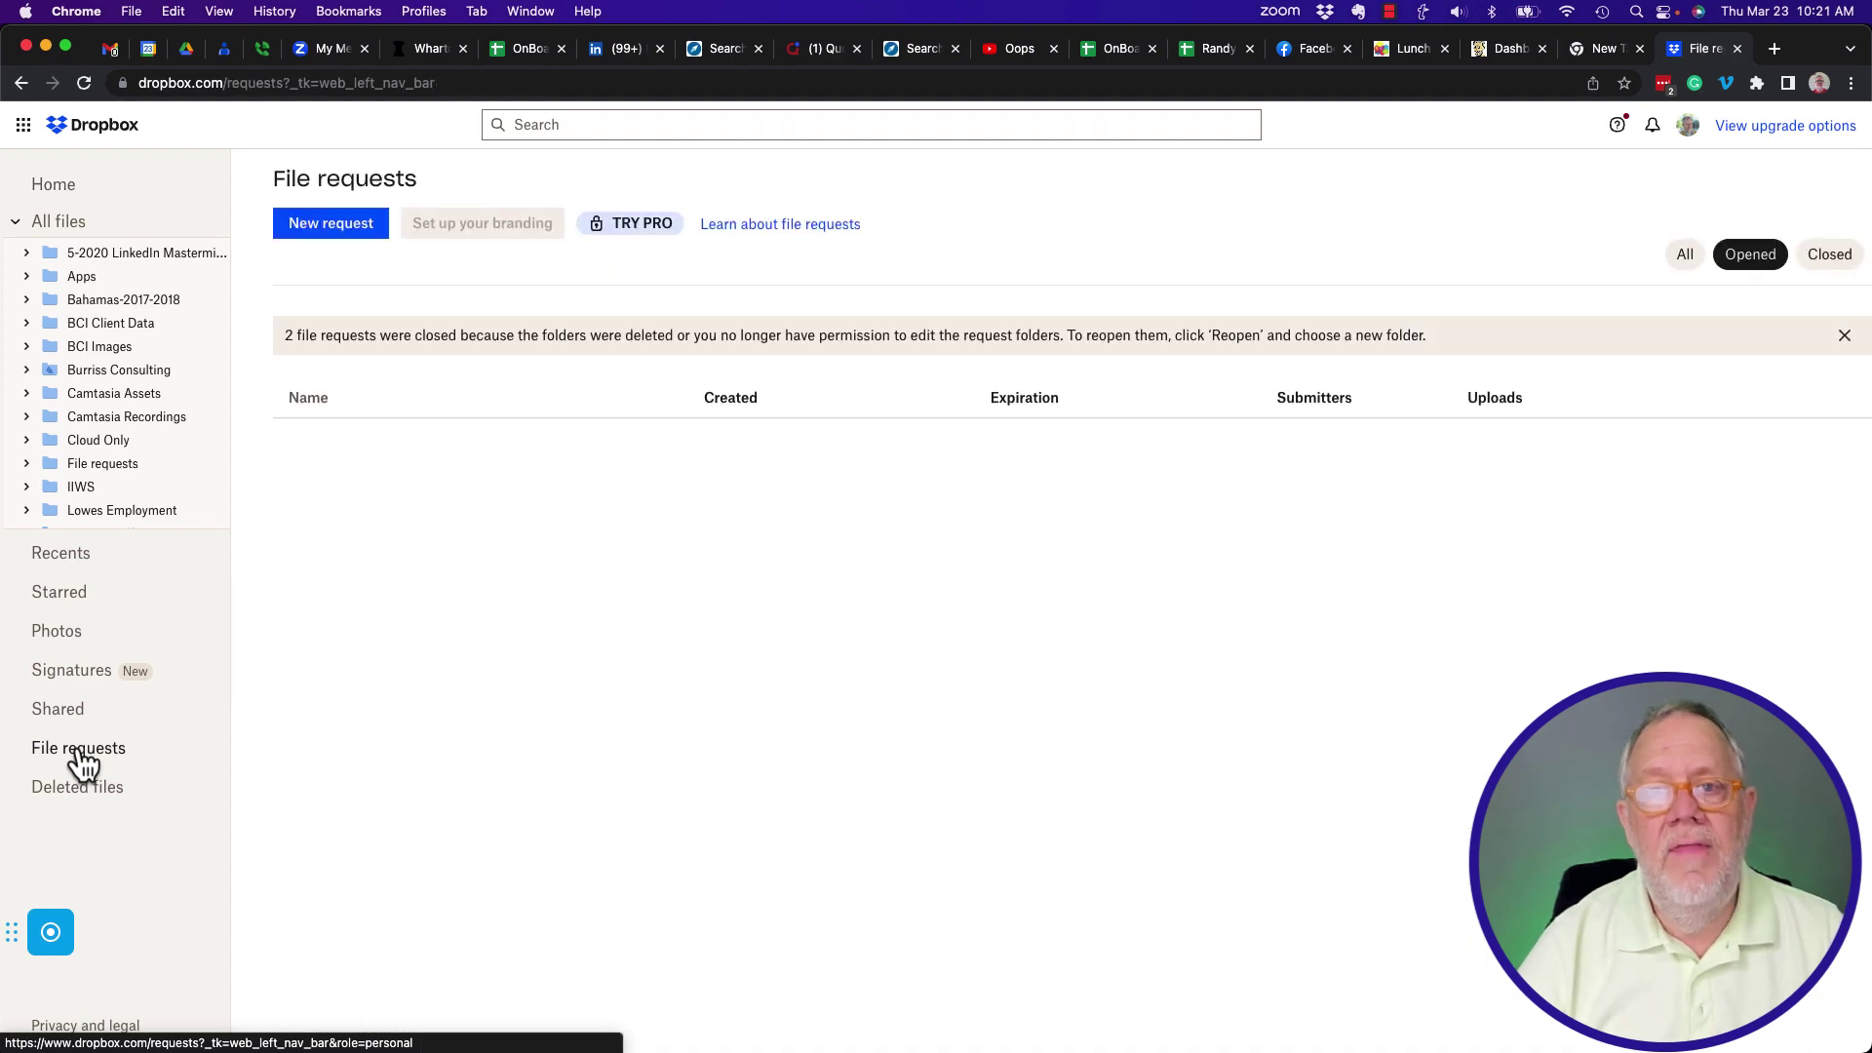
Start a new file request titled 'ConferenceApril2023', correcting the capital P.
{"action": "left_click", "coordinate": [336, 224]}
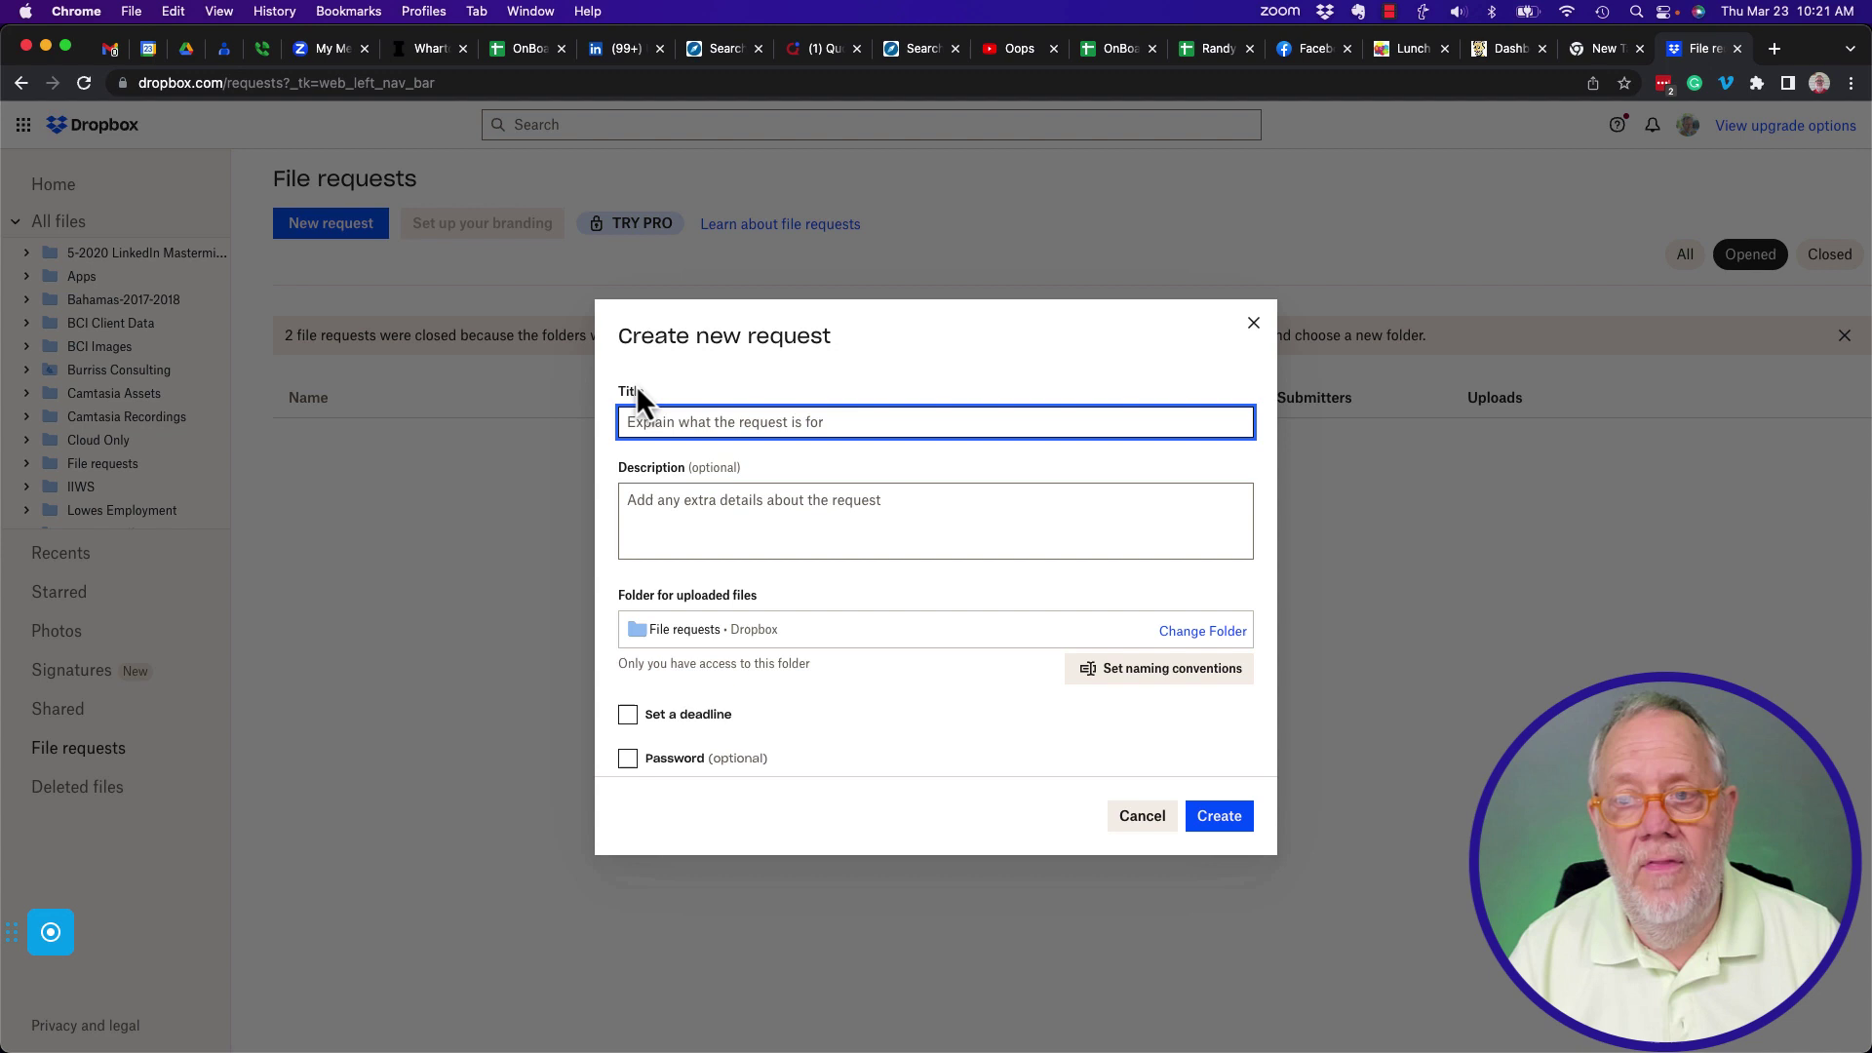
{"action": "type", "text": "Conf"}
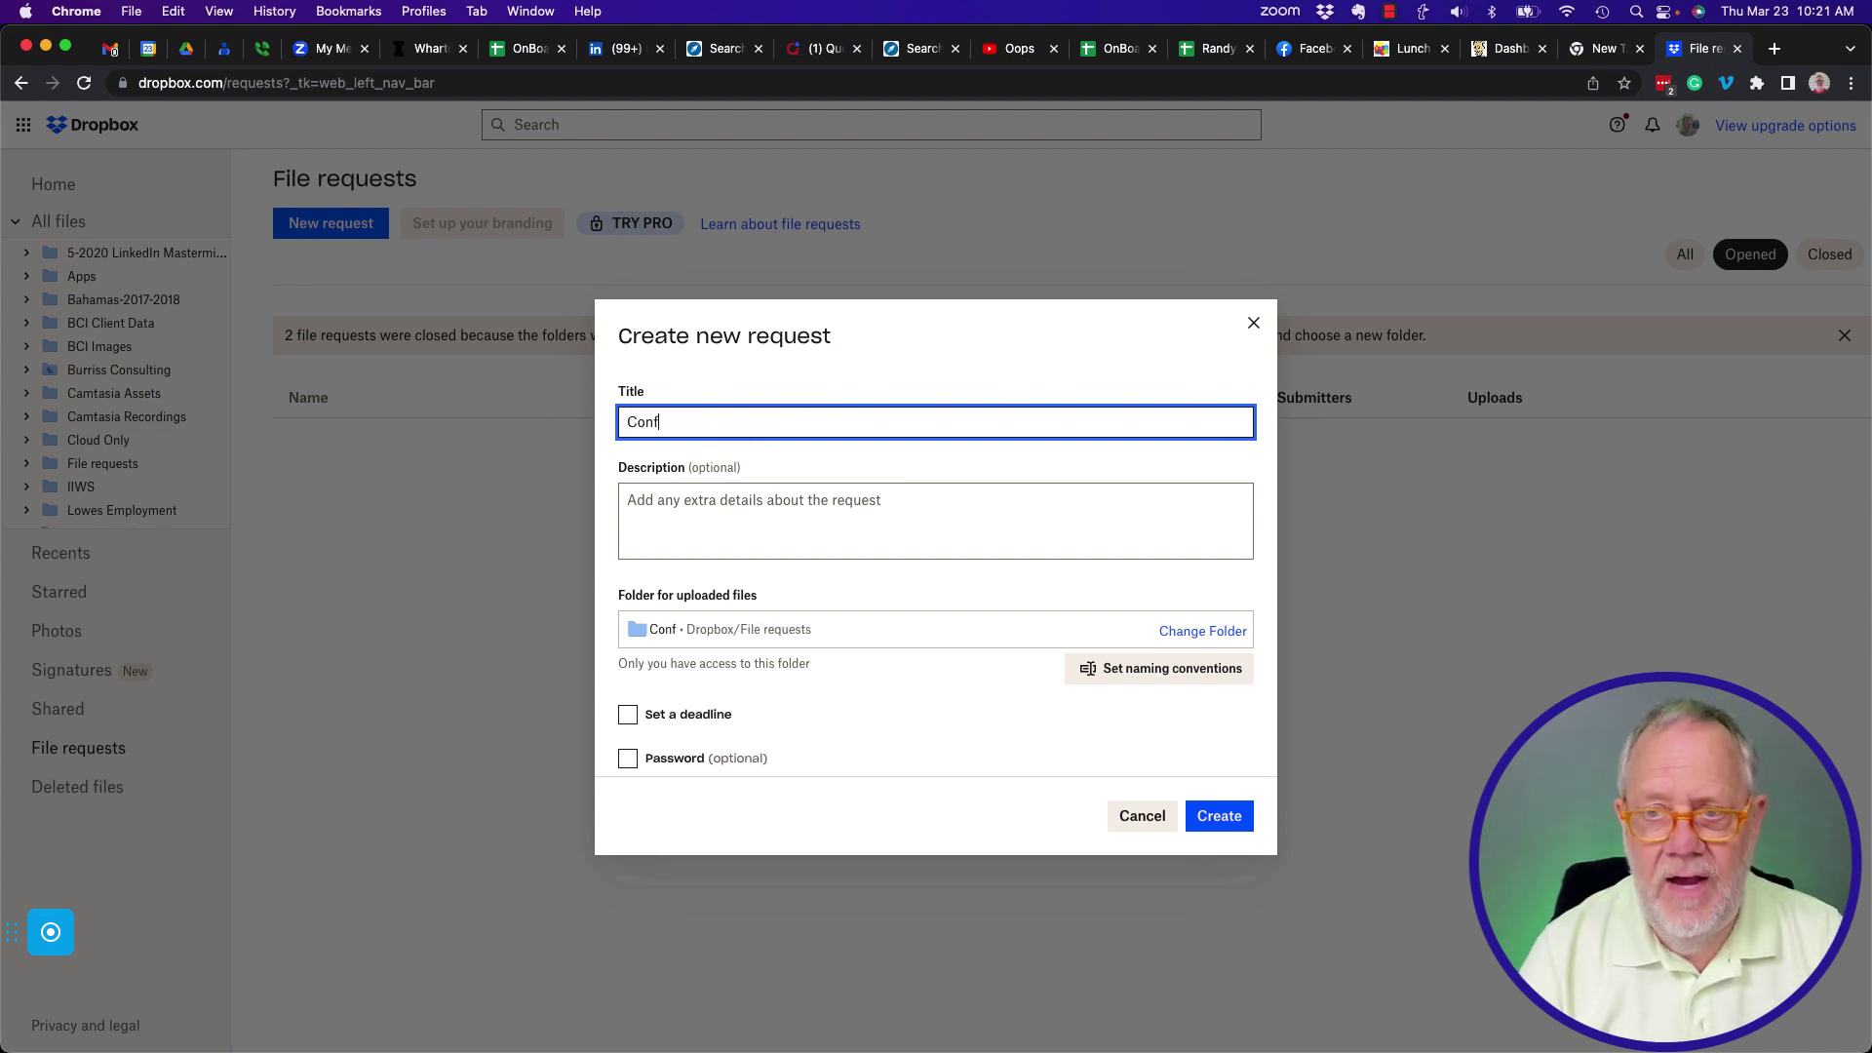
{"action": "type", "text": "erence"}
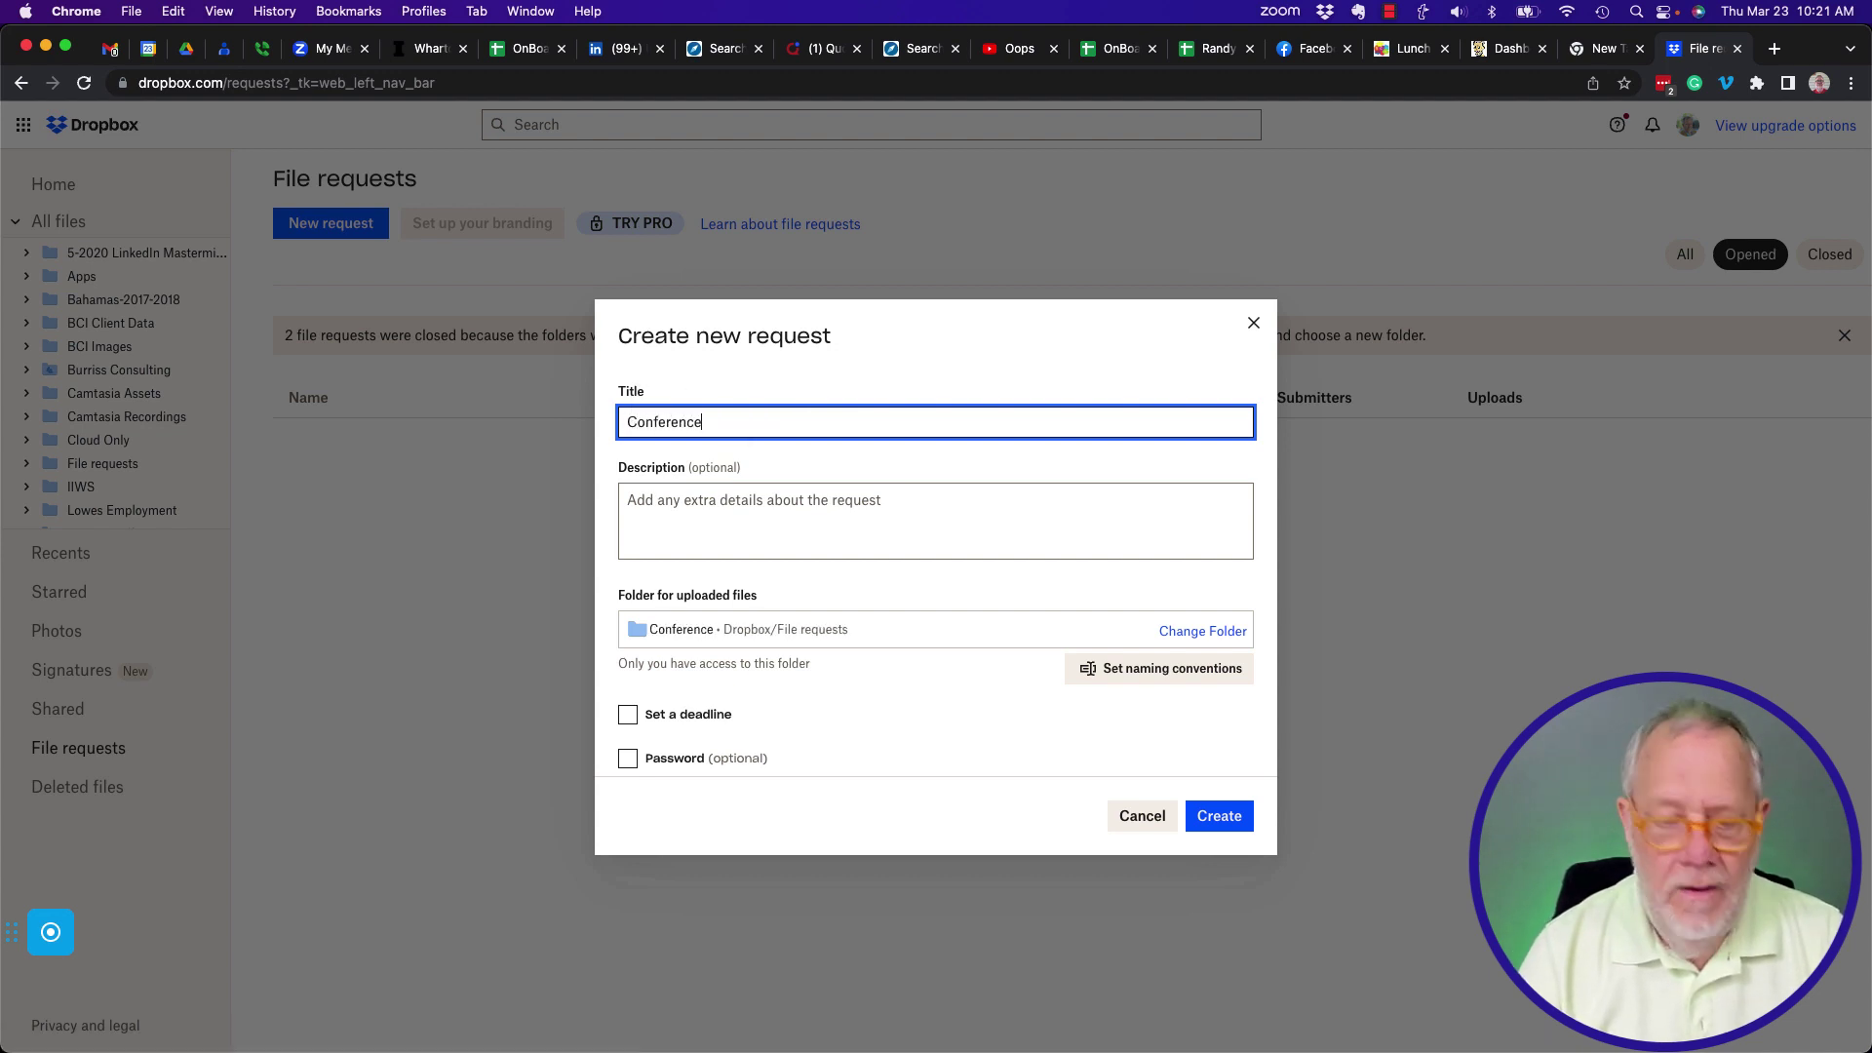
{"action": "type", "text": "APril2023"}
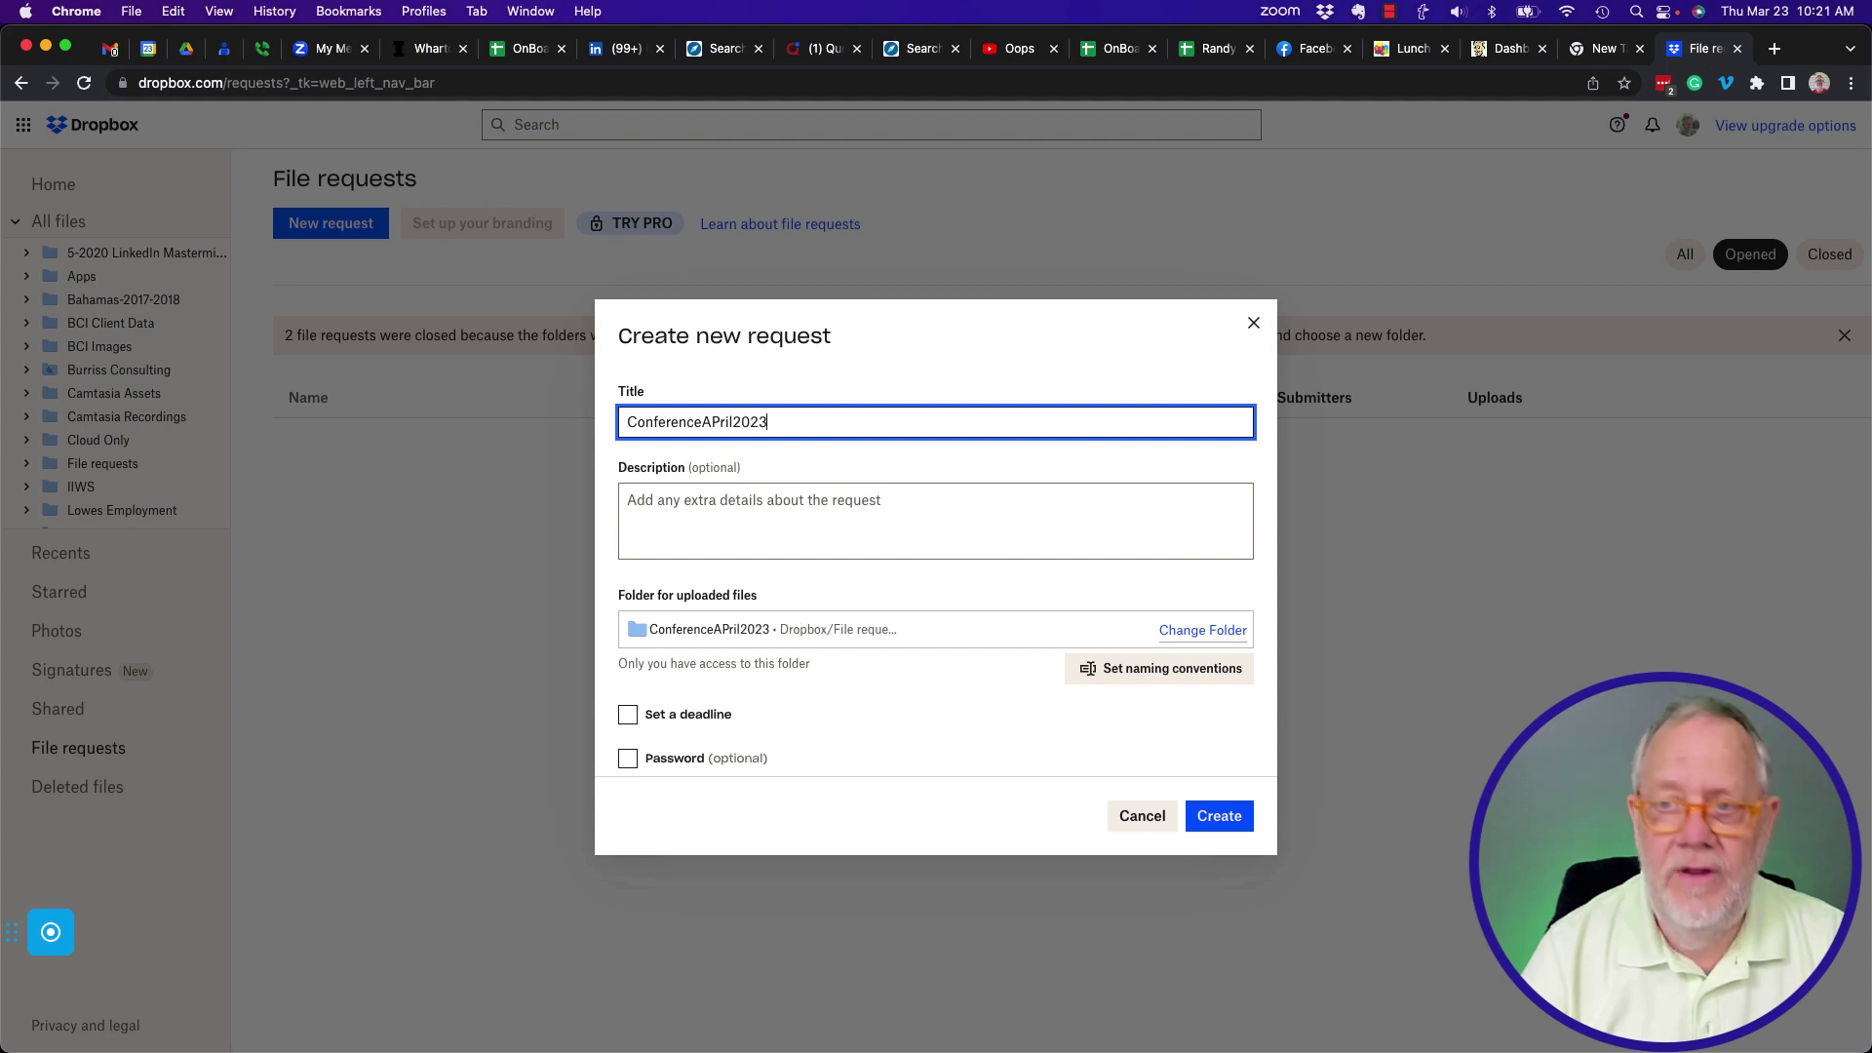
{"action": "left_click", "coordinate": [713, 421]}
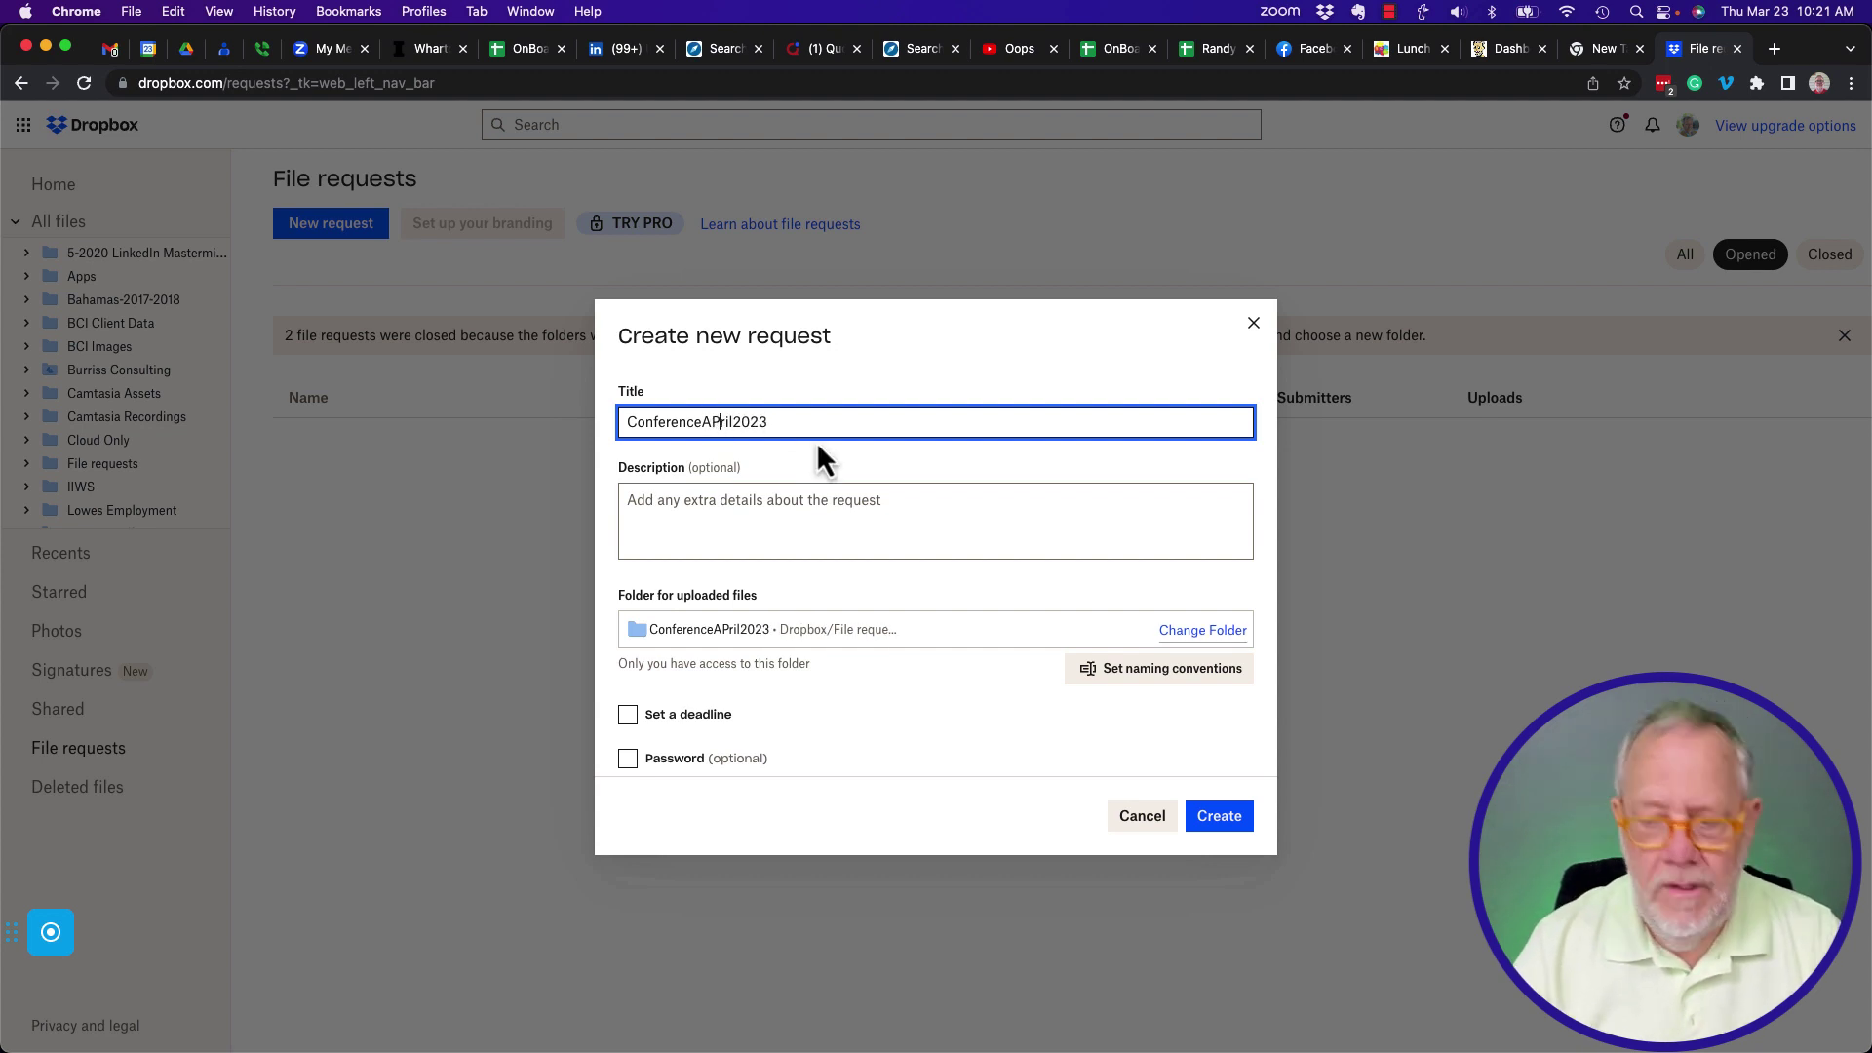
{"action": "key", "text": "BackSpace"}
{"action": "type", "text": "p"}
Enter the description 'I need your bio, profile image and the agenda'.
{"action": "left_click", "coordinate": [805, 517]}
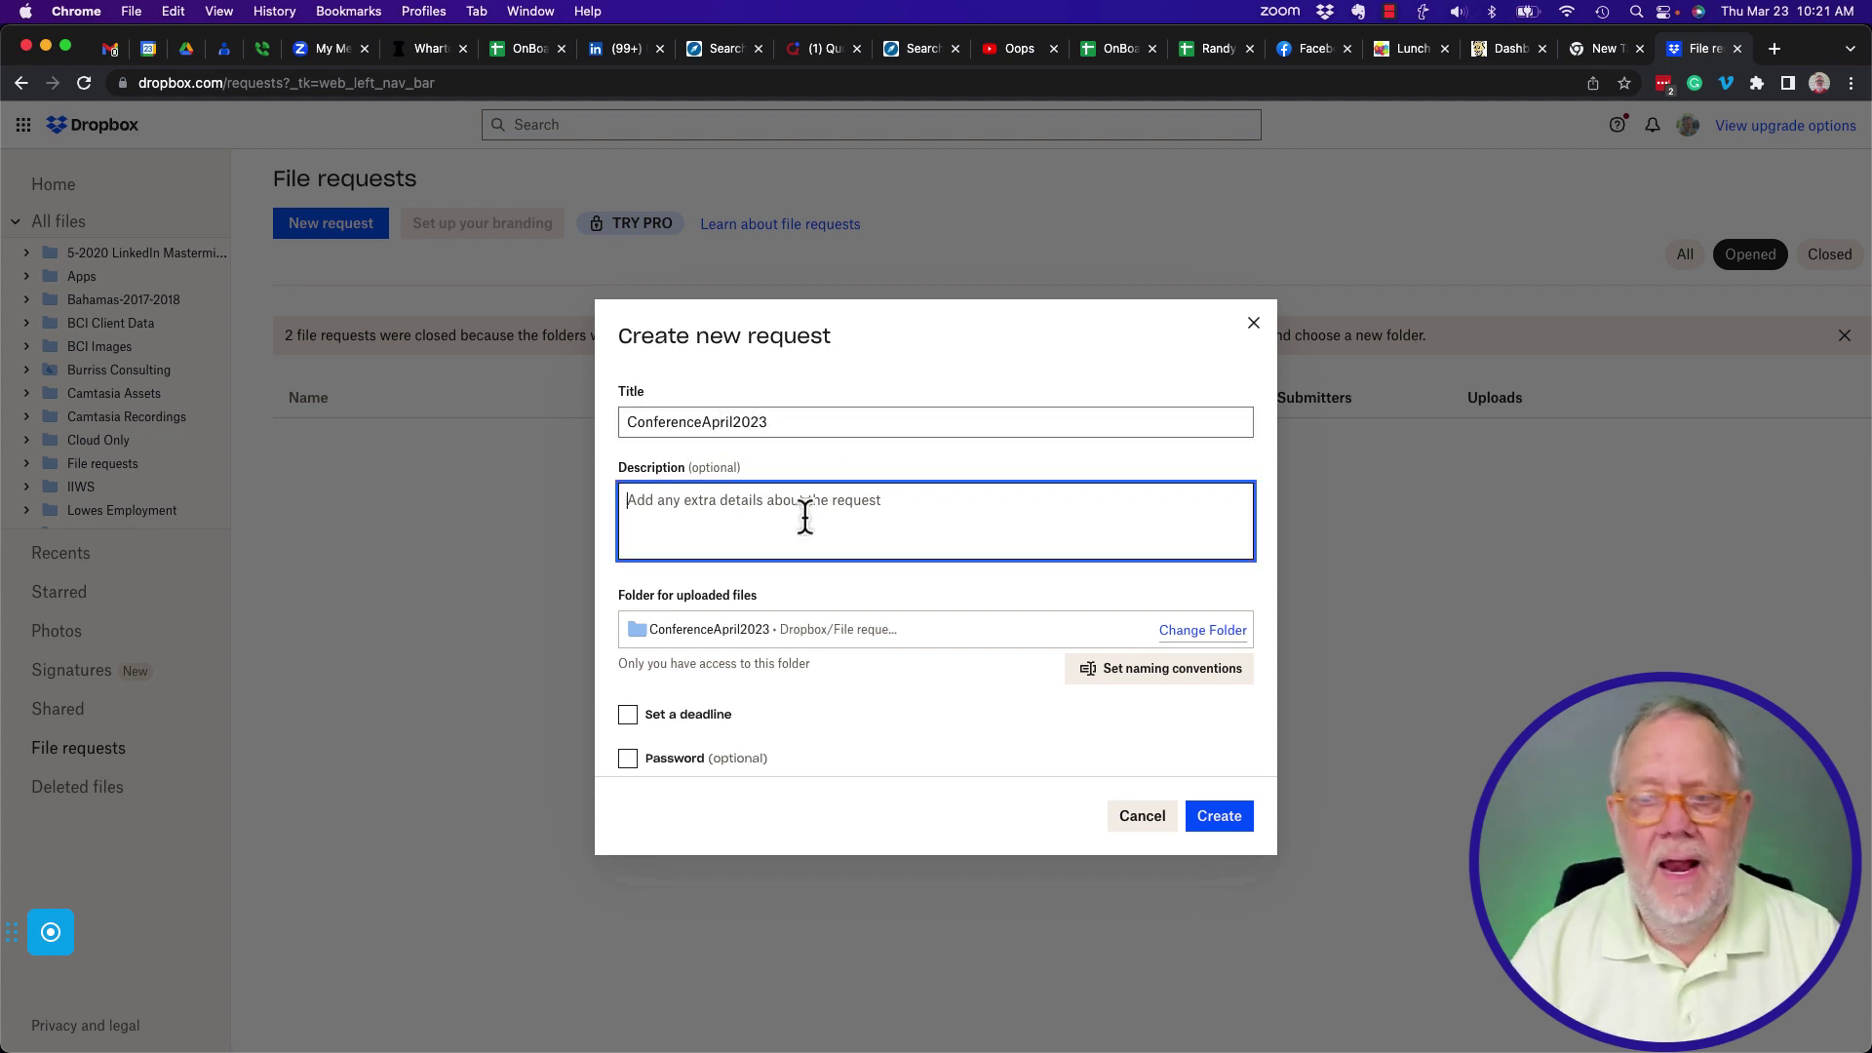
{"action": "type", "text": "I need your b"}
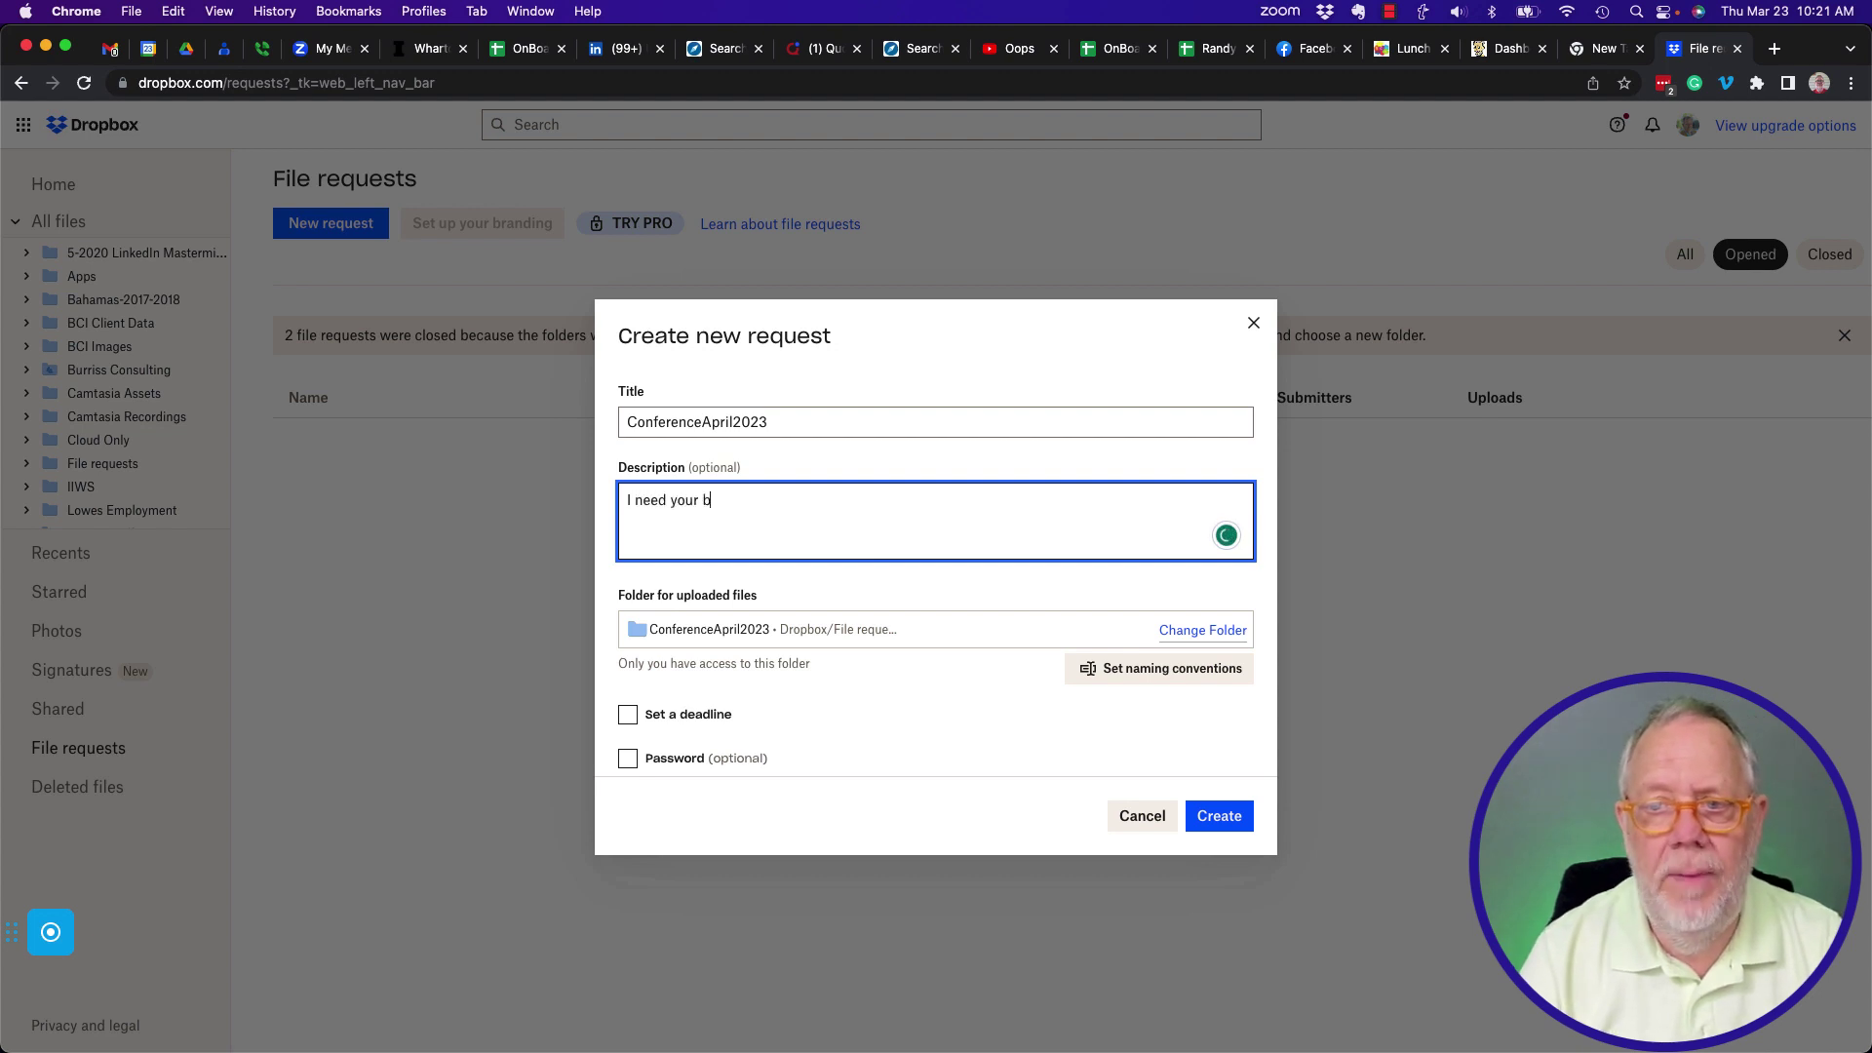
{"action": "type", "text": "io, pr"}
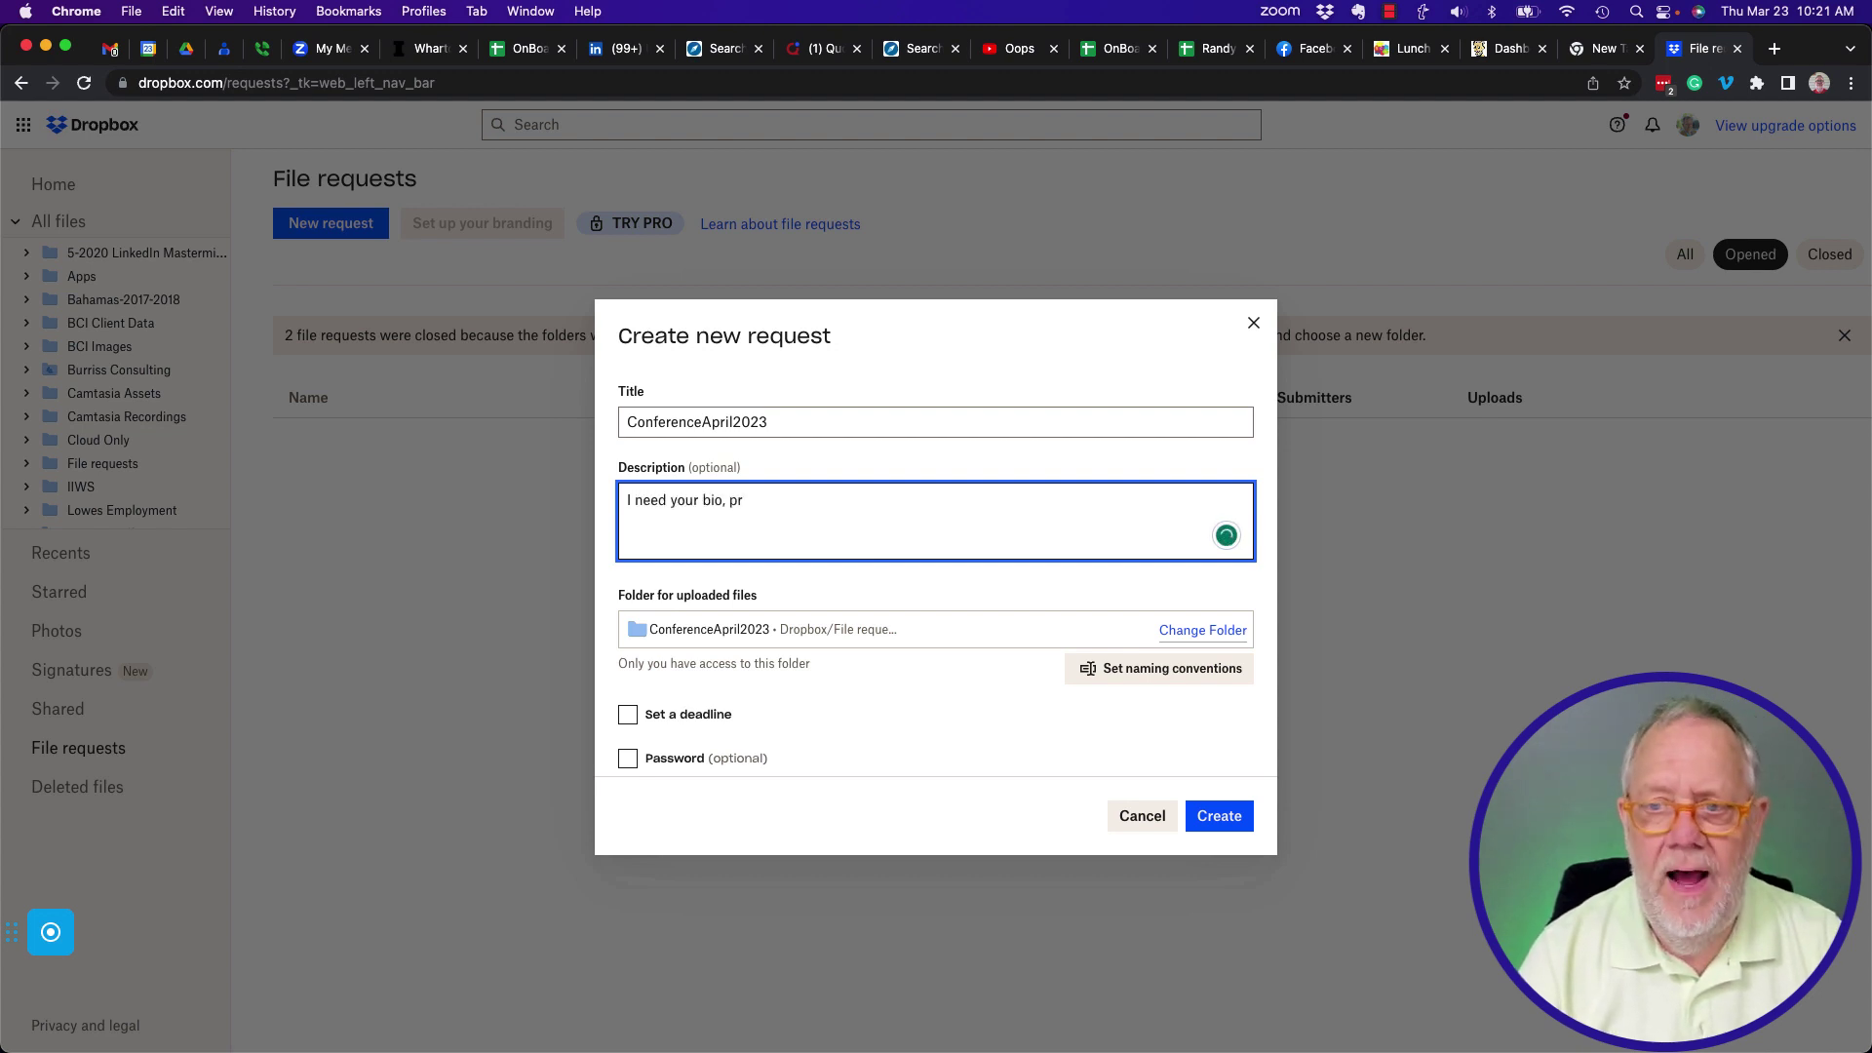
{"action": "key", "text": "BackSpace"}
{"action": "type", "text": "profile"}
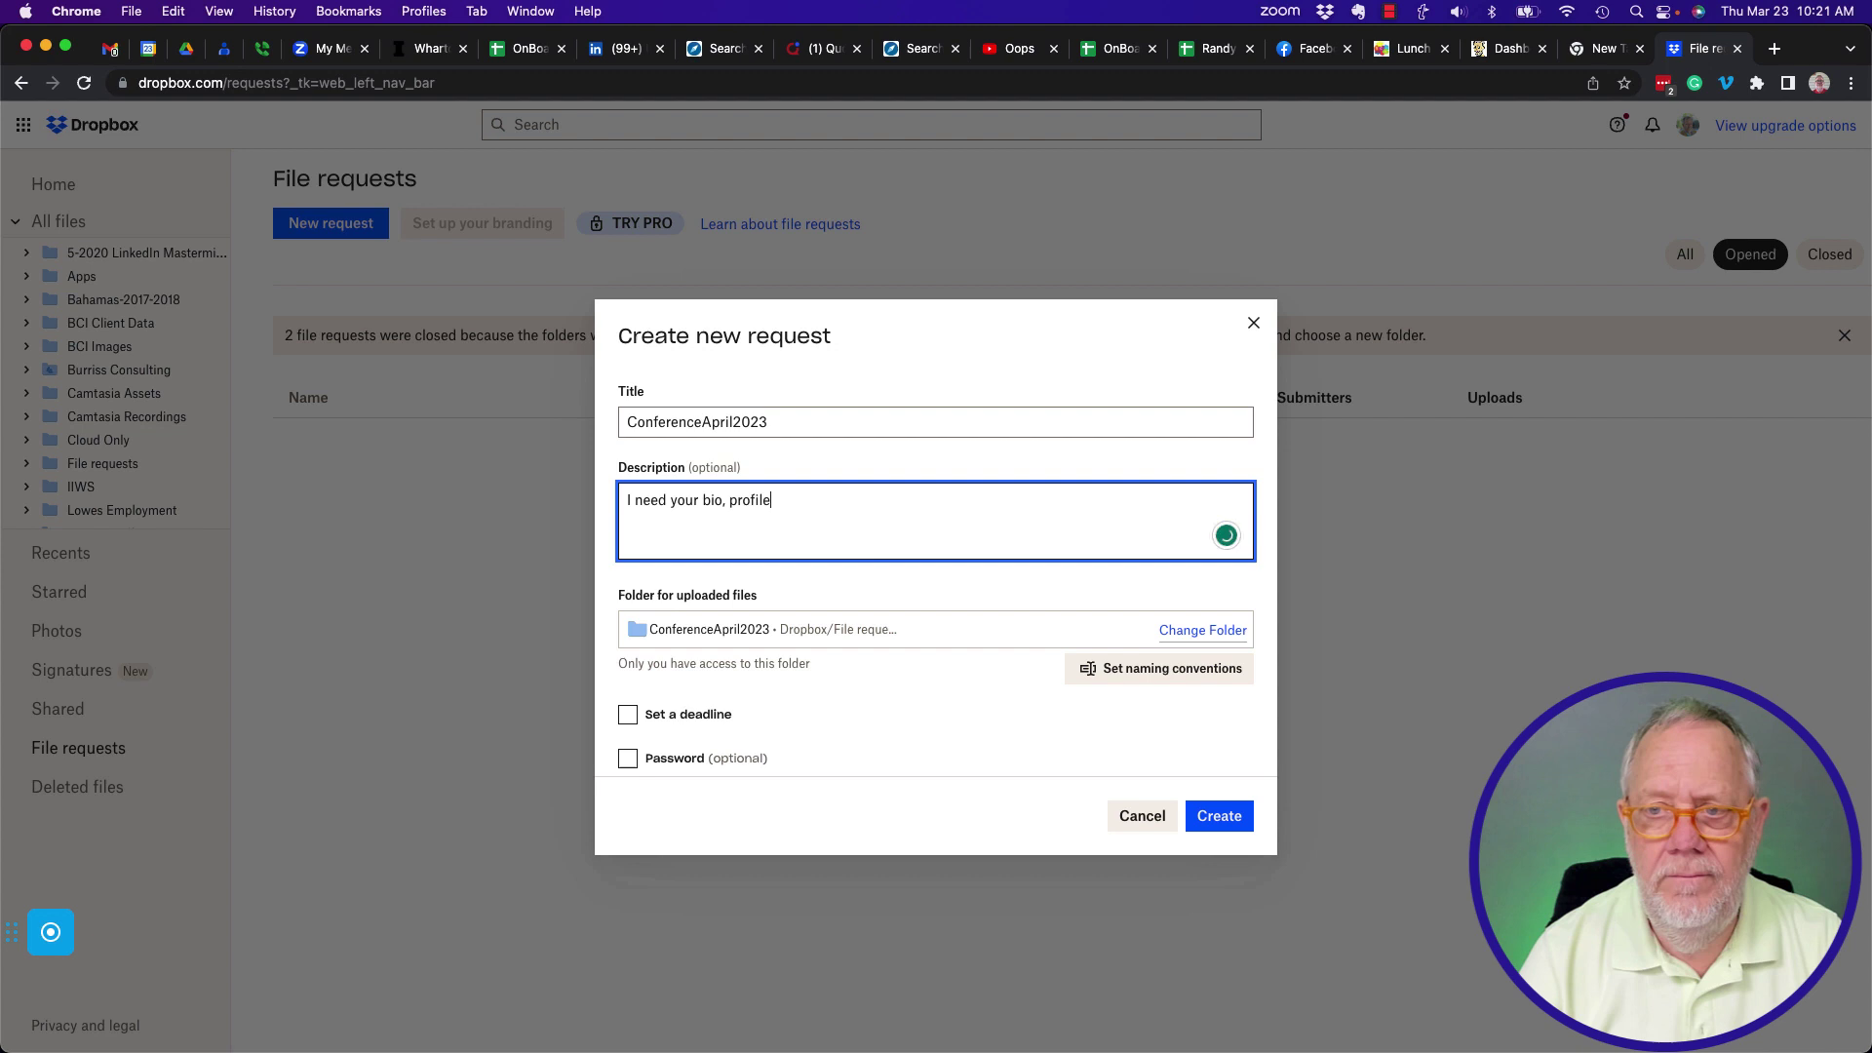
{"action": "type", "text": " image and the agenda"}
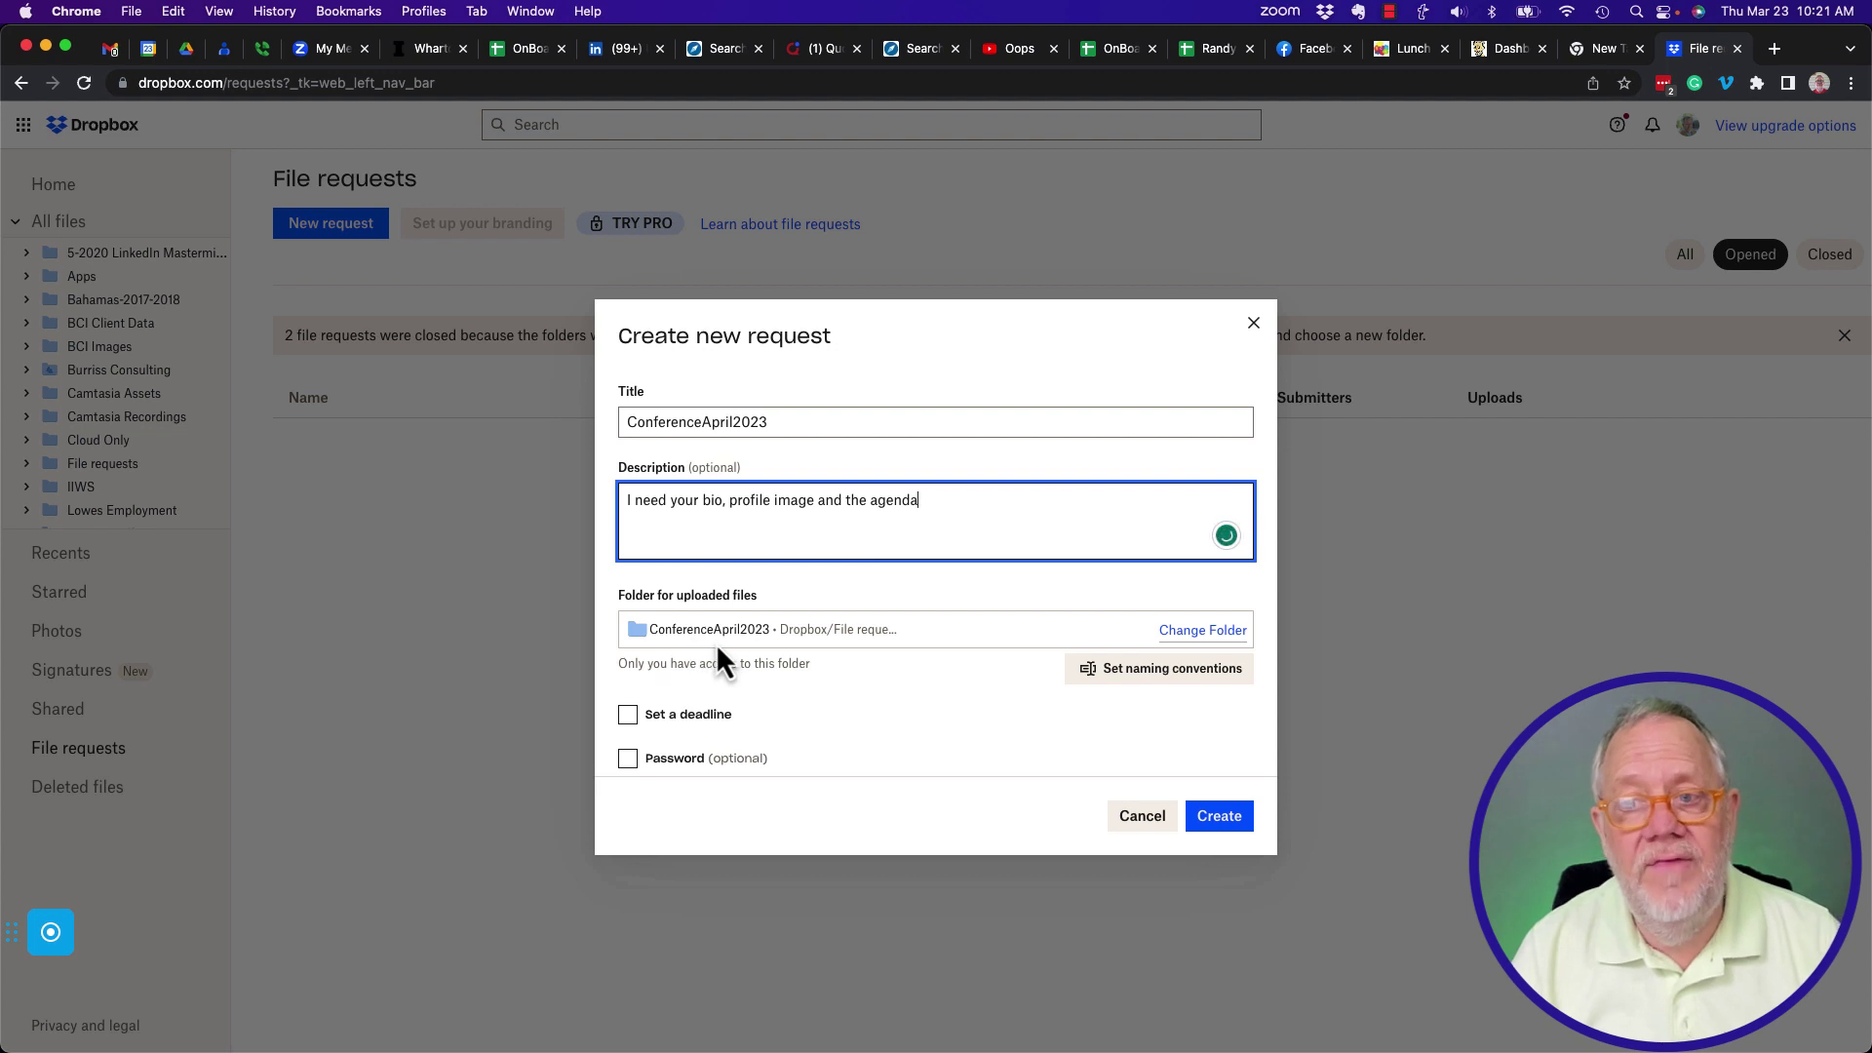
{"action": "left_click_drag", "start_coordinate": [768, 422], "coordinate": [622, 422]}
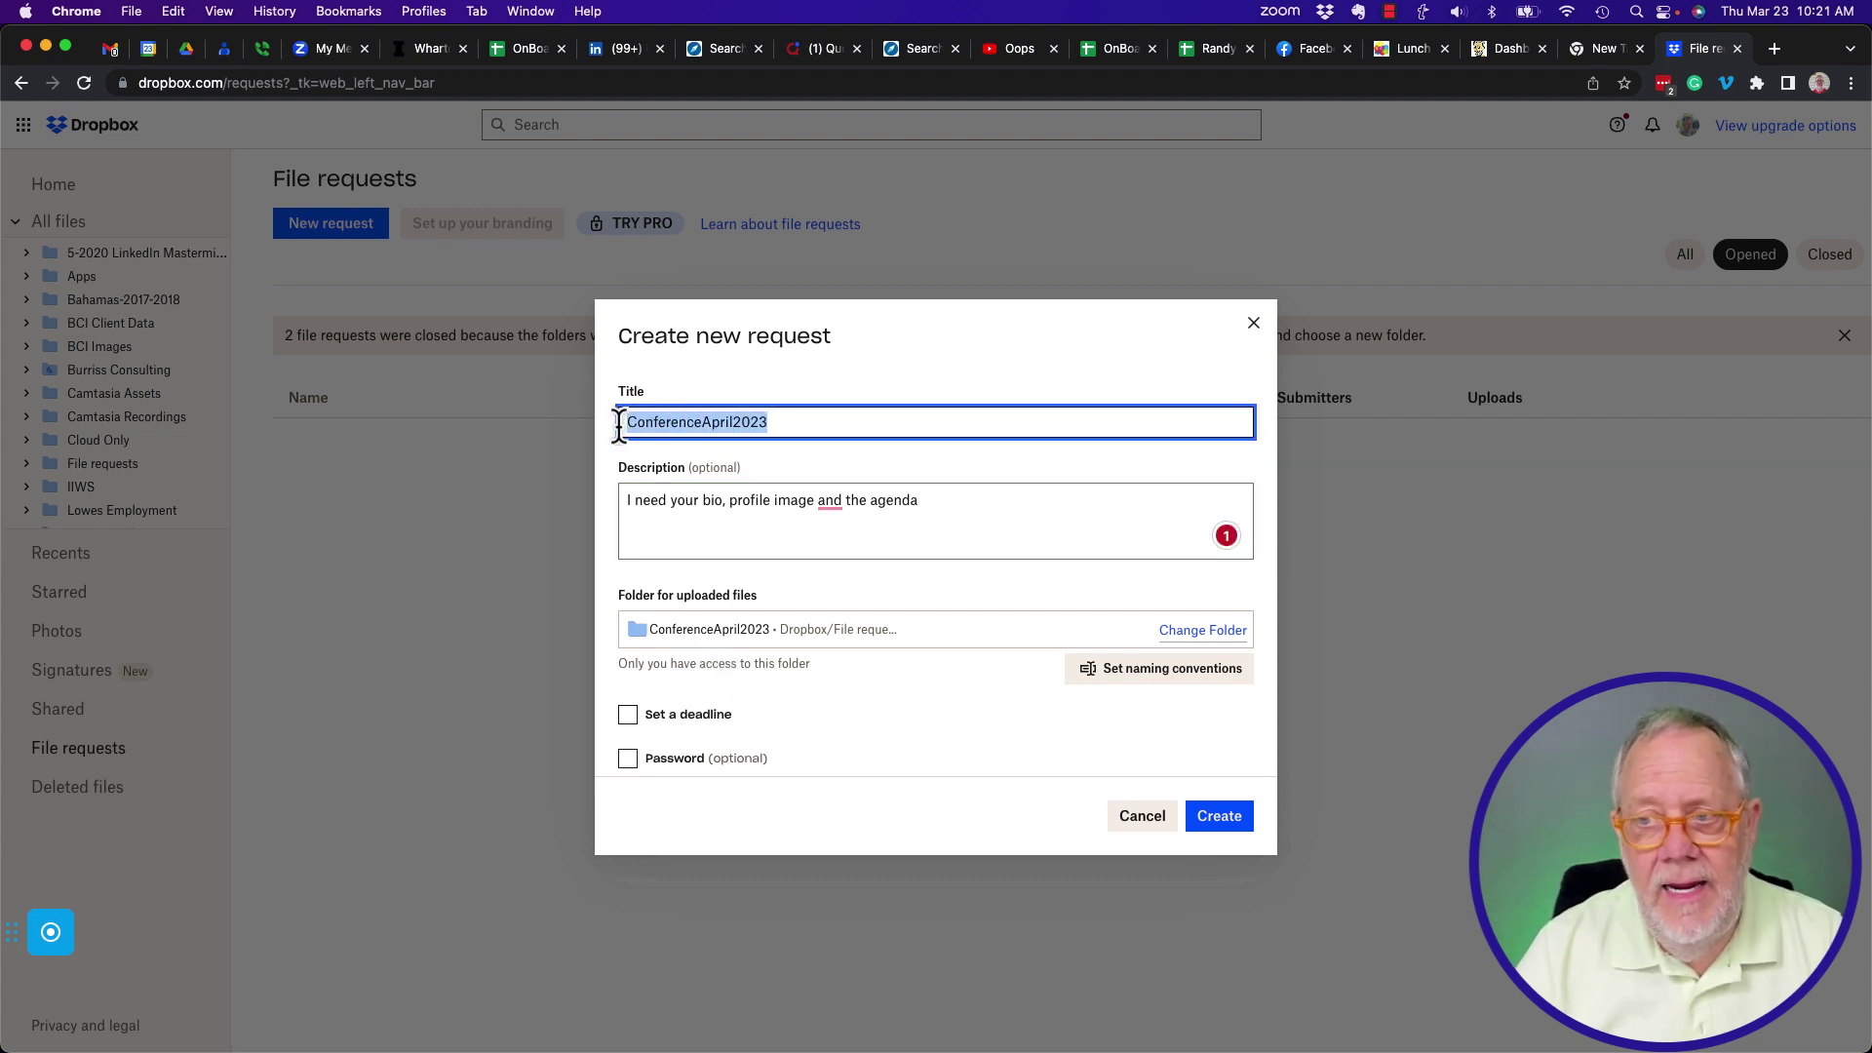
{"action": "left_click", "coordinate": [1087, 671]}
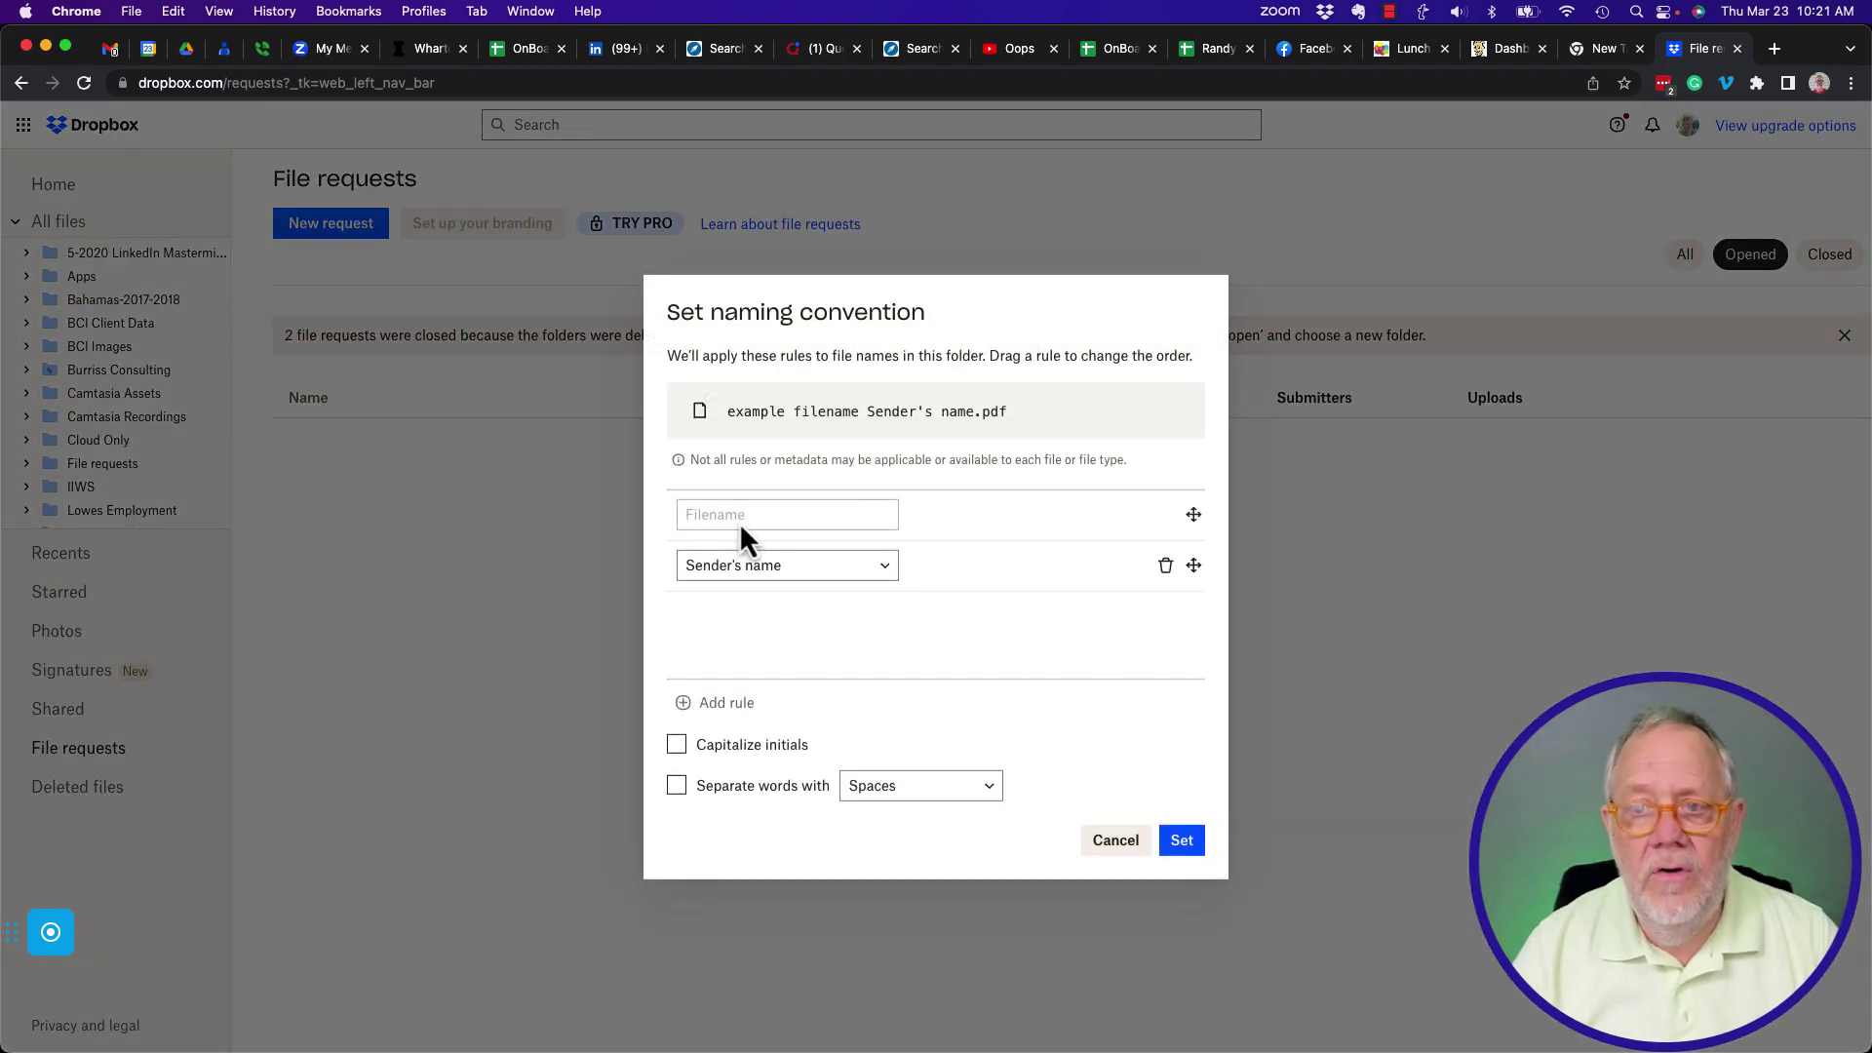
{"action": "left_click", "coordinate": [884, 571]}
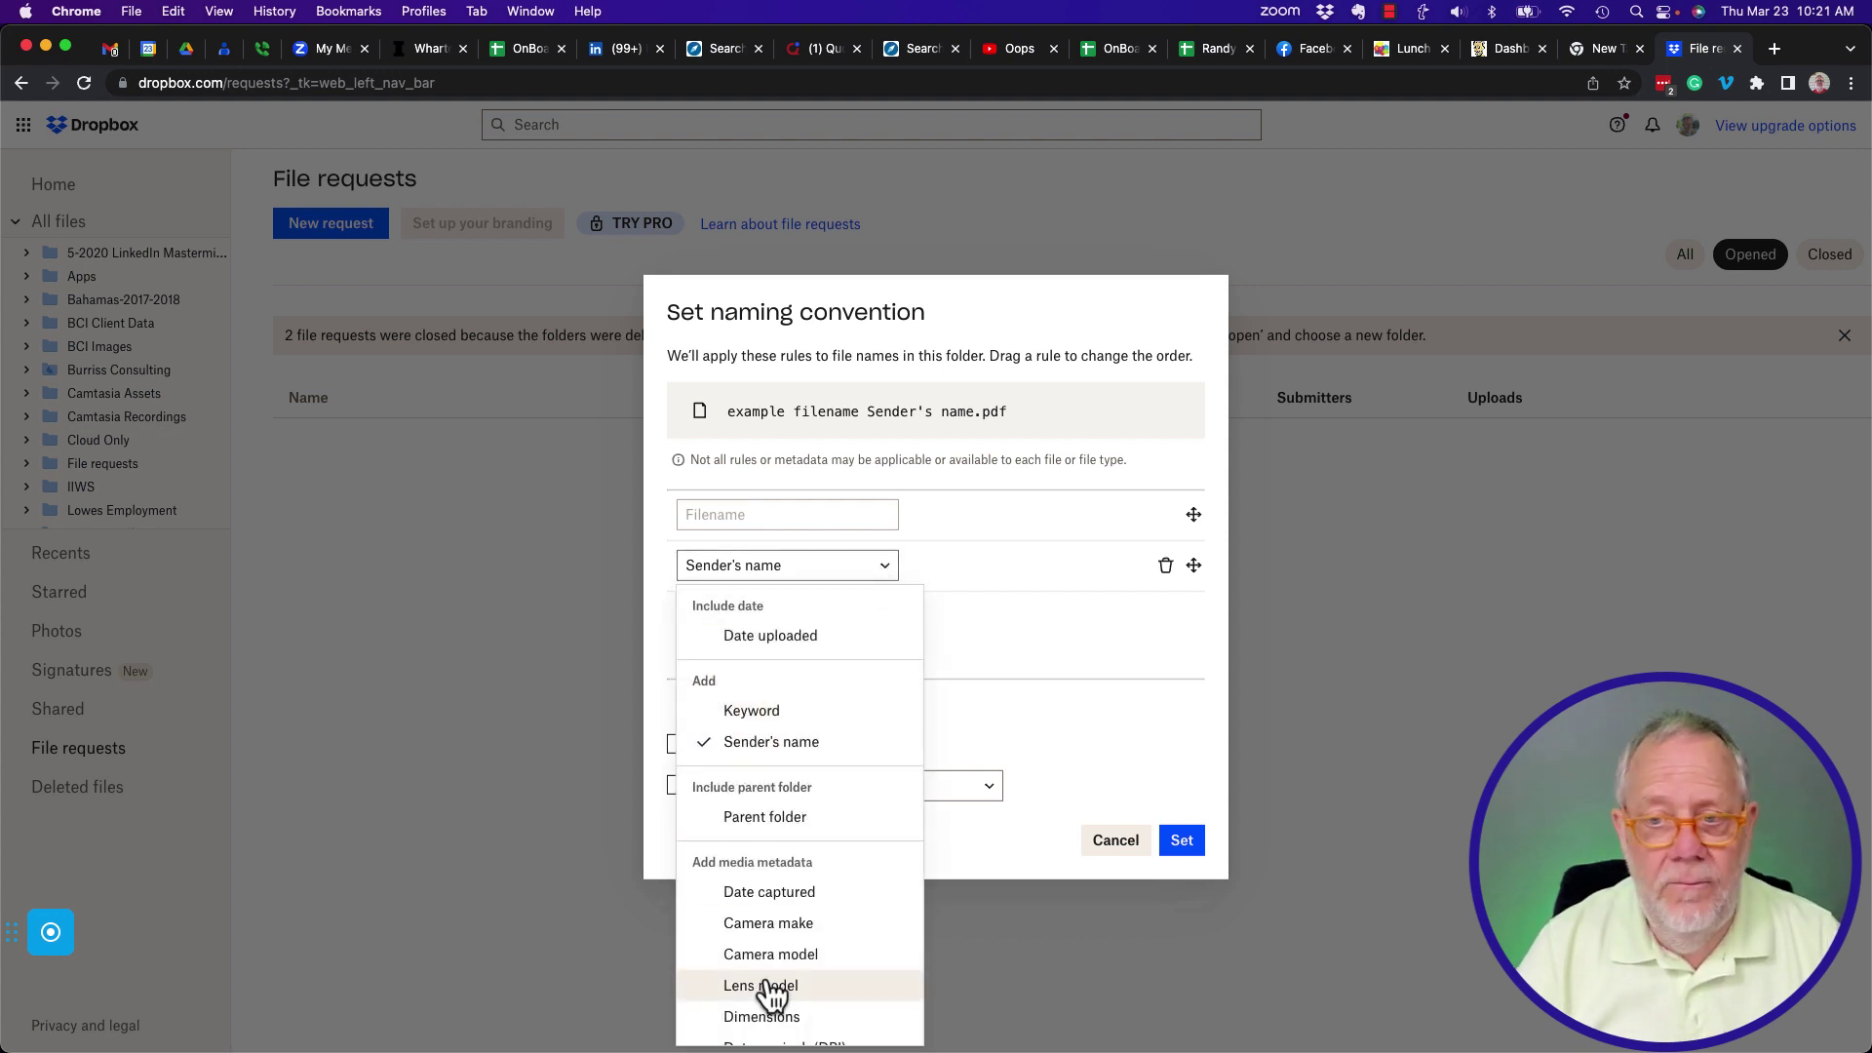
{"action": "scroll", "coordinate": [781, 887], "scroll_direction": "down", "scroll_amount": 2}
{"action": "scroll", "coordinate": [781, 890], "scroll_direction": "up", "scroll_amount": 2}
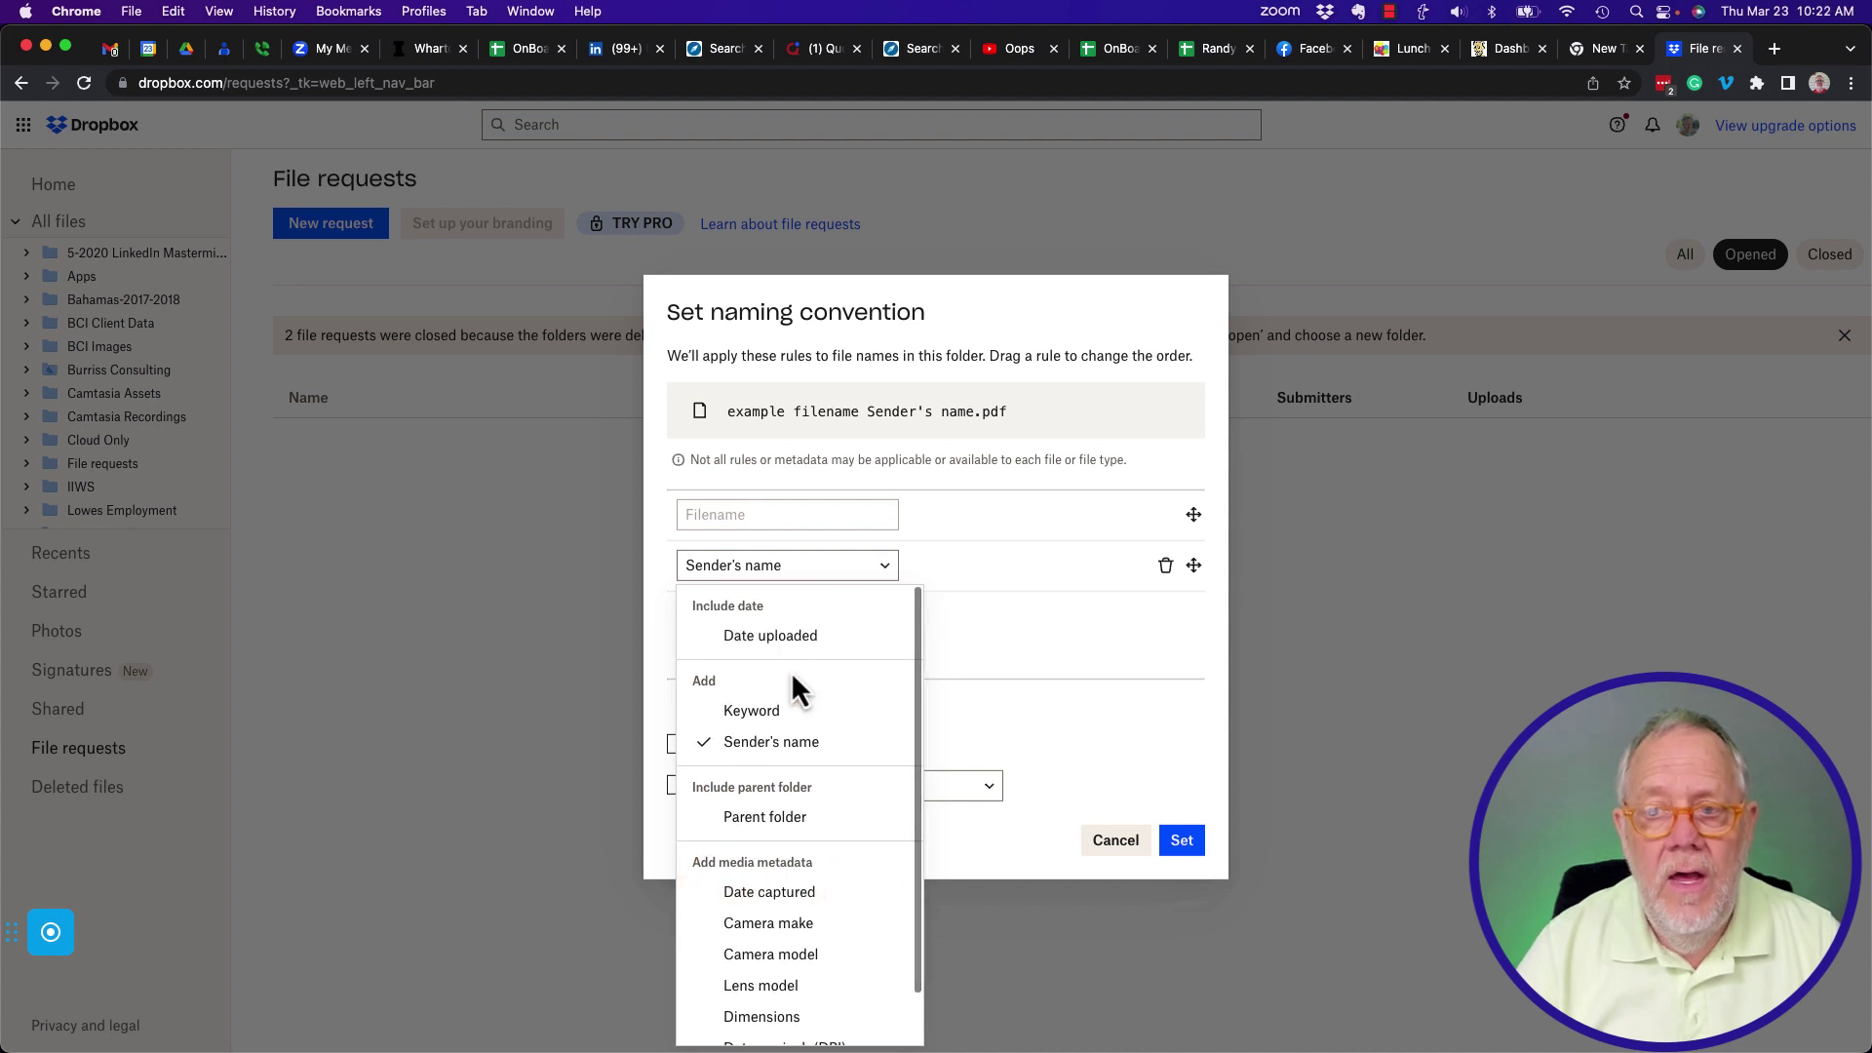
{"action": "left_click", "coordinate": [784, 566]}
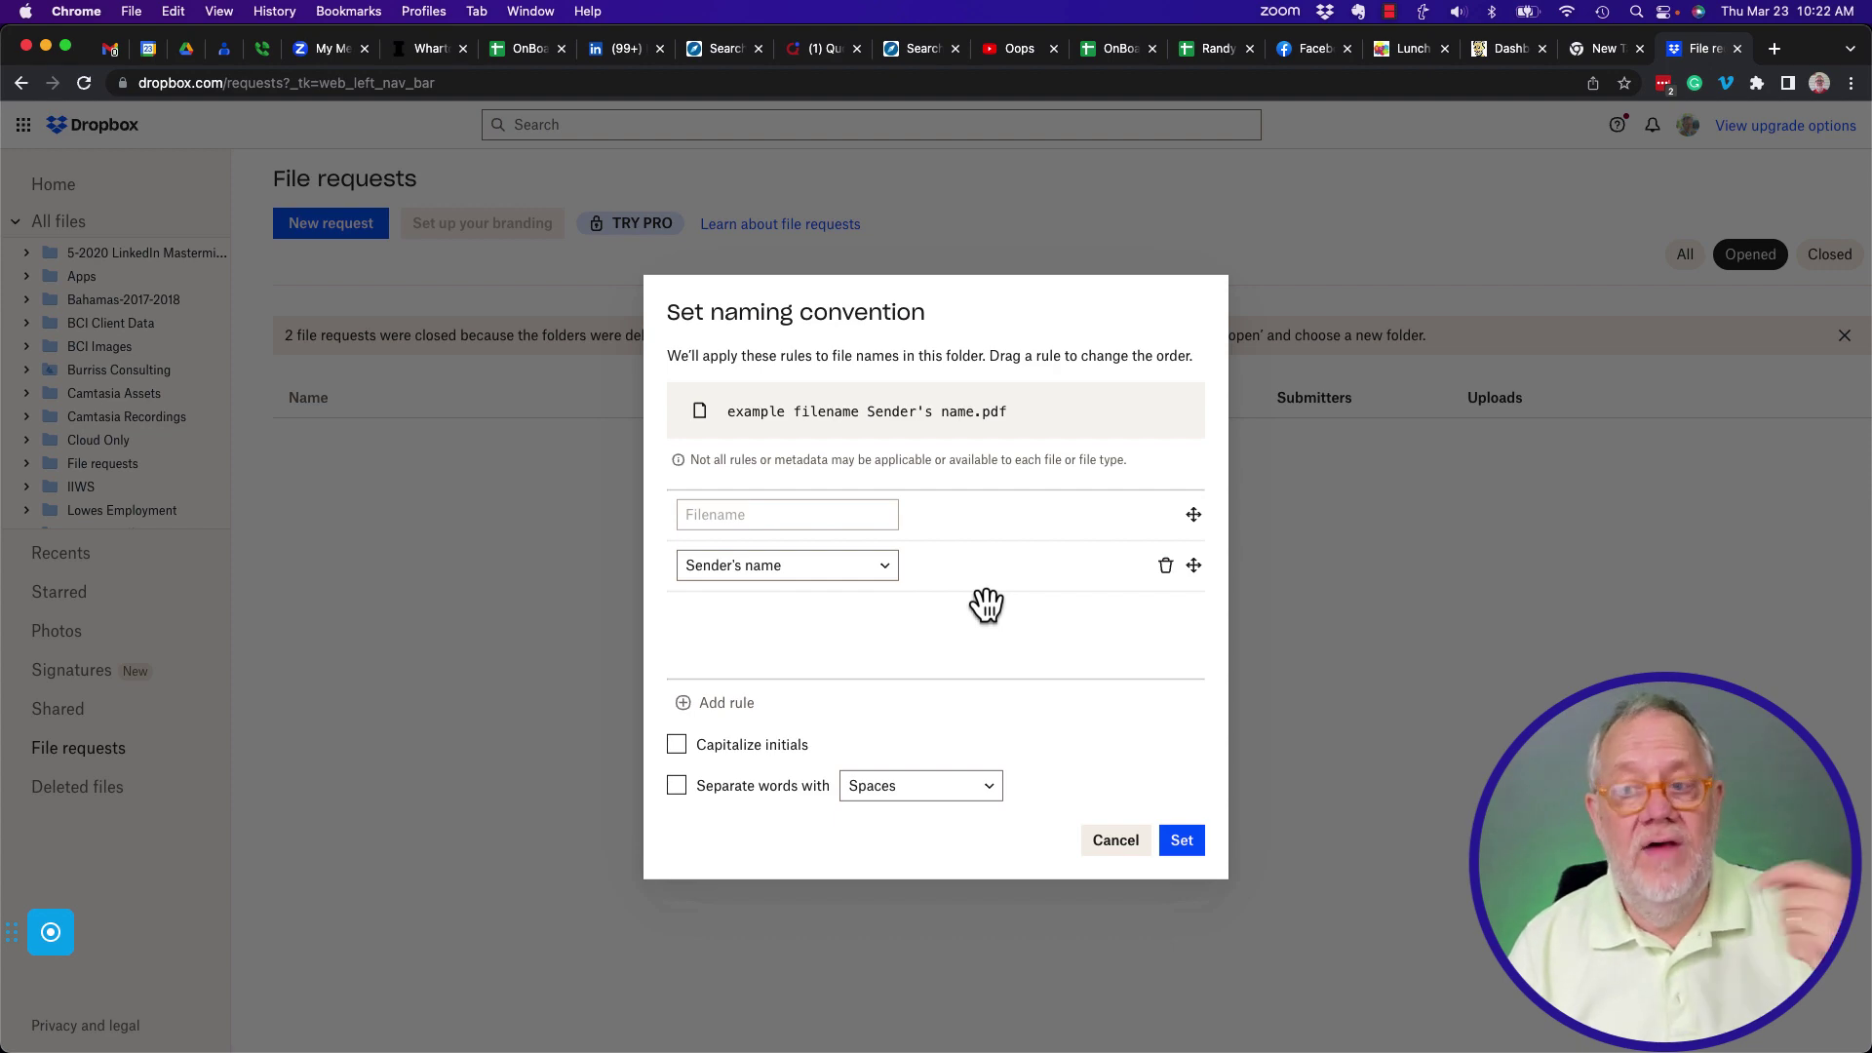
{"action": "left_click", "coordinate": [1114, 840]}
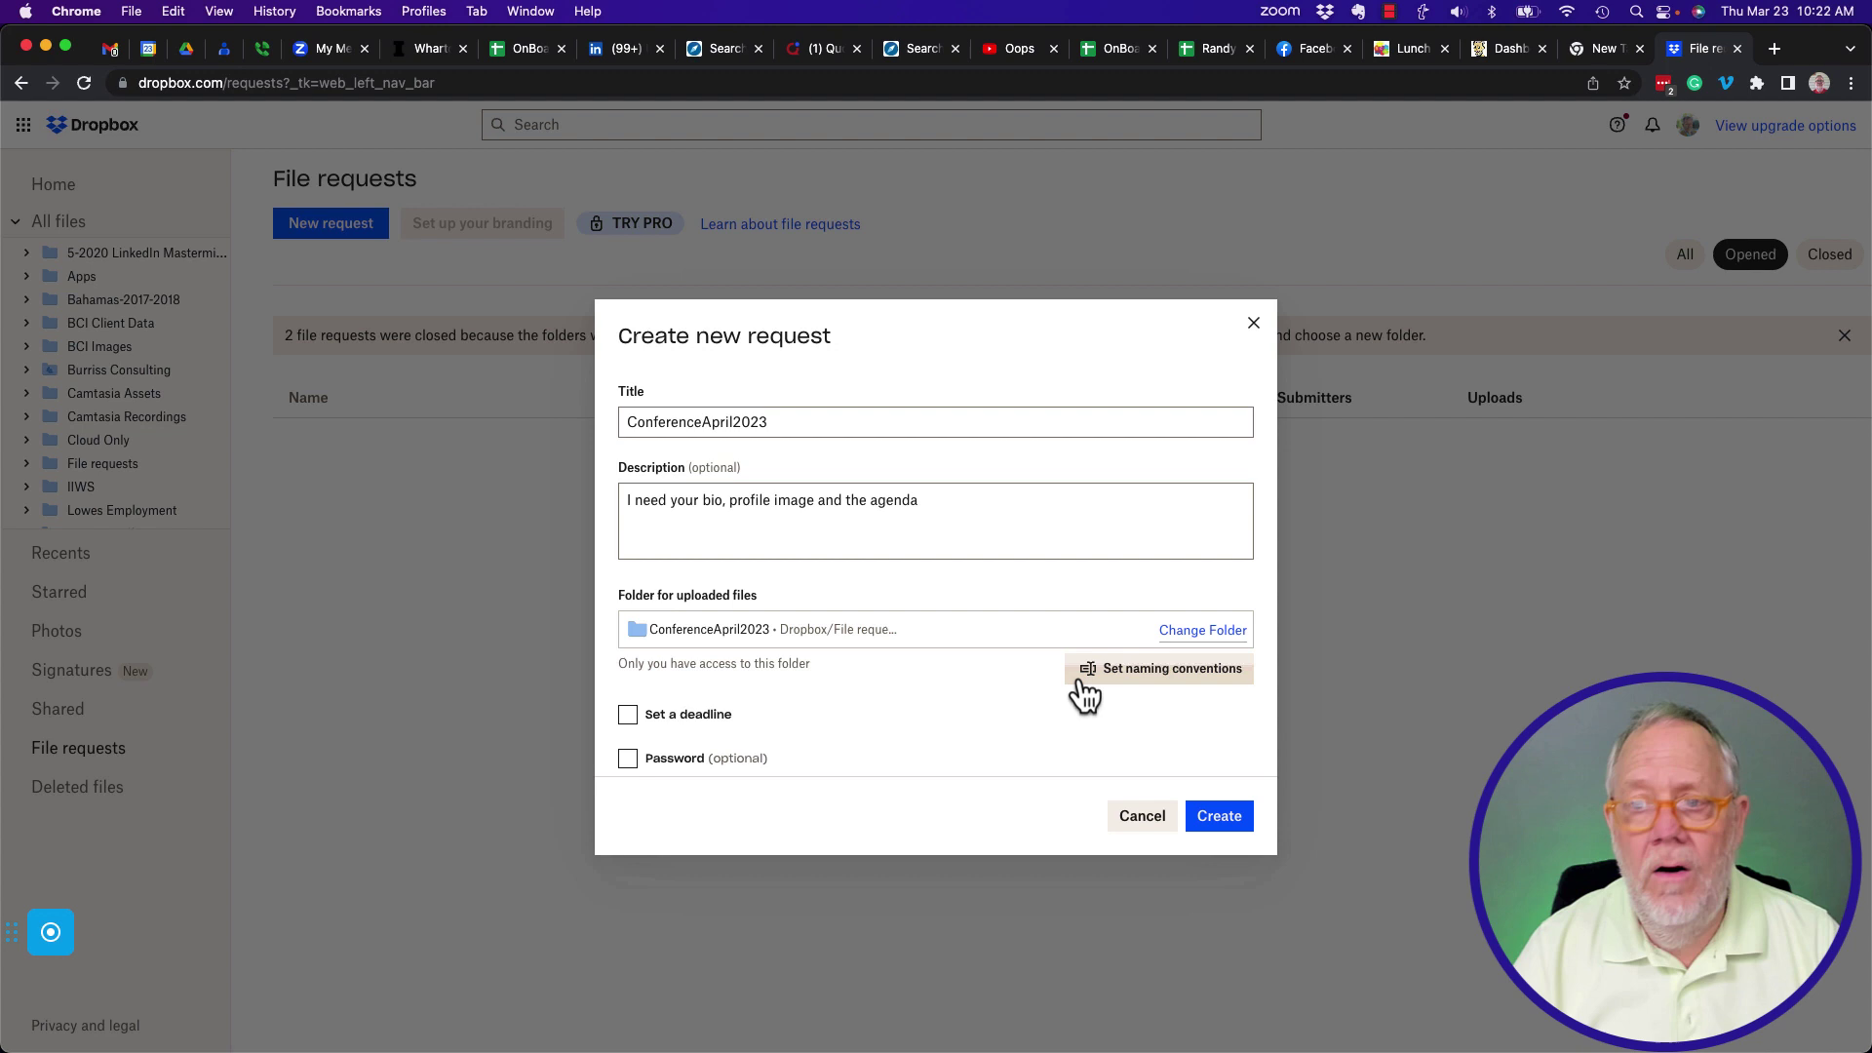
Add two e-mail recipients to the ConferenceApril2023 share dialog.
{"action": "left_click", "coordinate": [672, 429]}
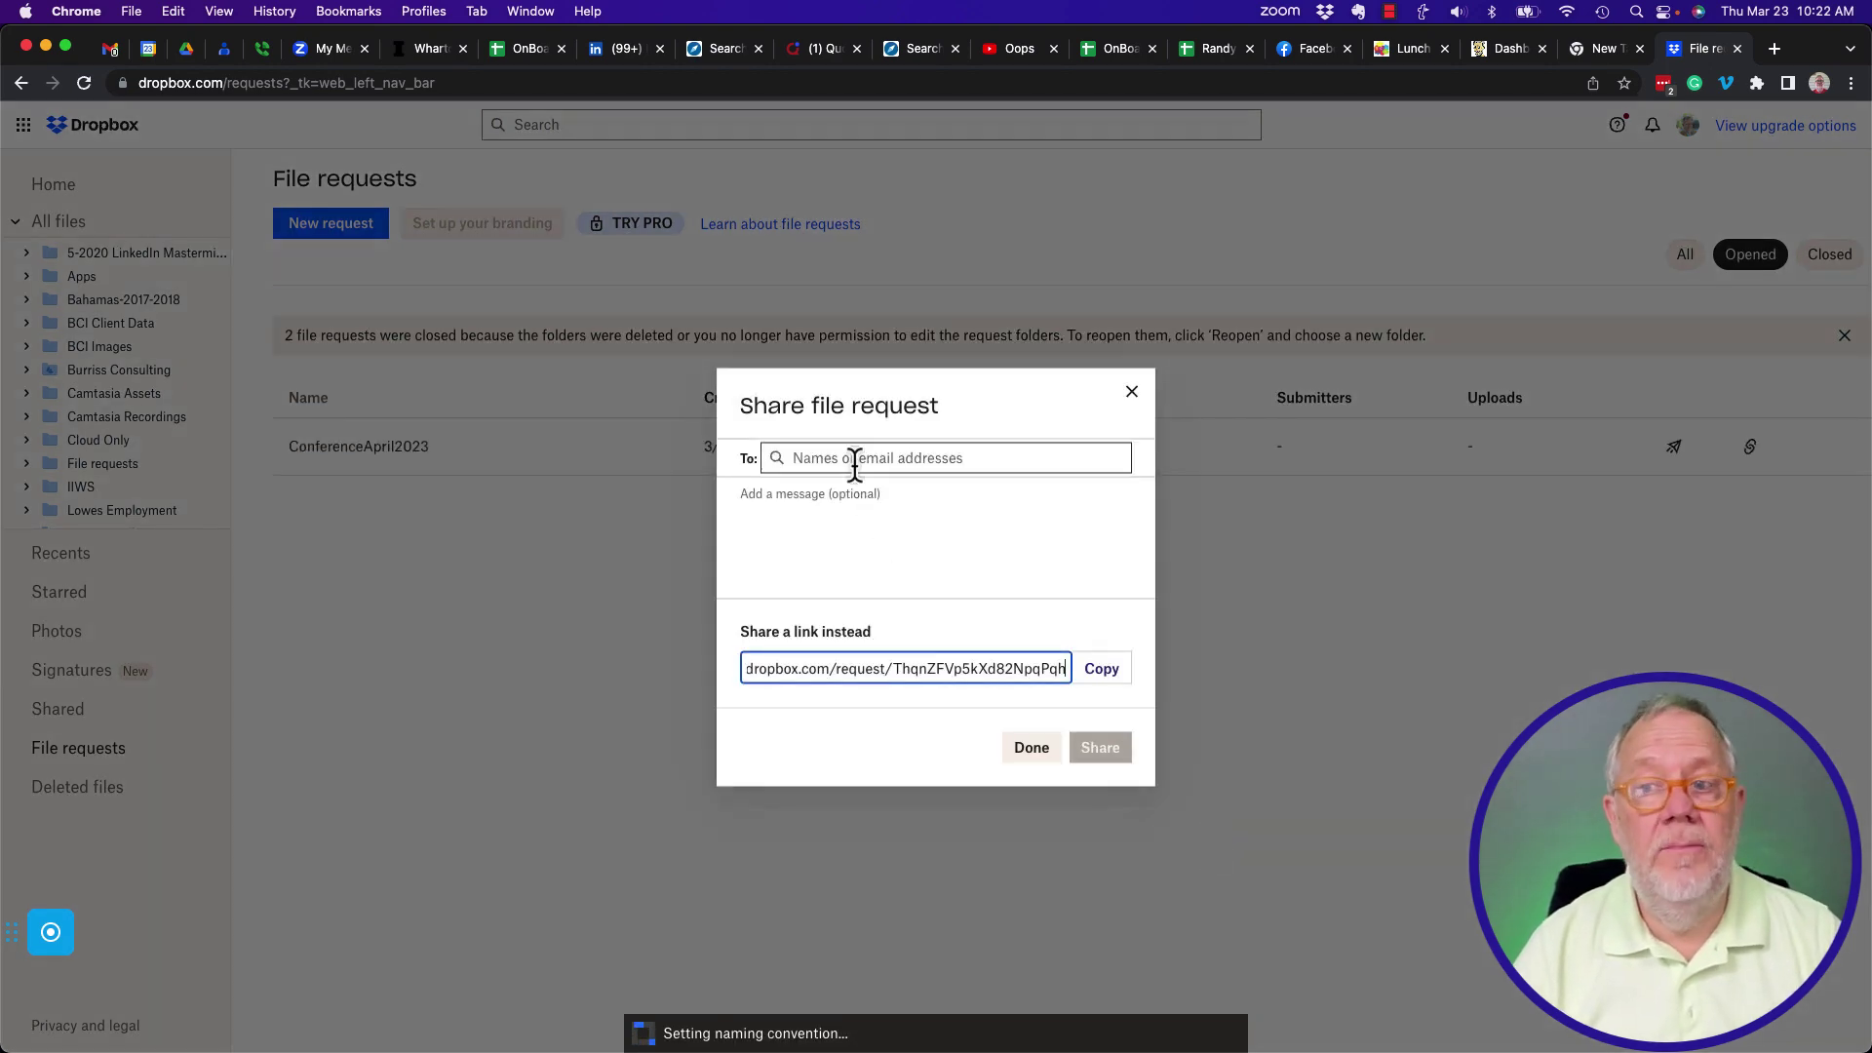
{"action": "left_click", "coordinate": [858, 462]}
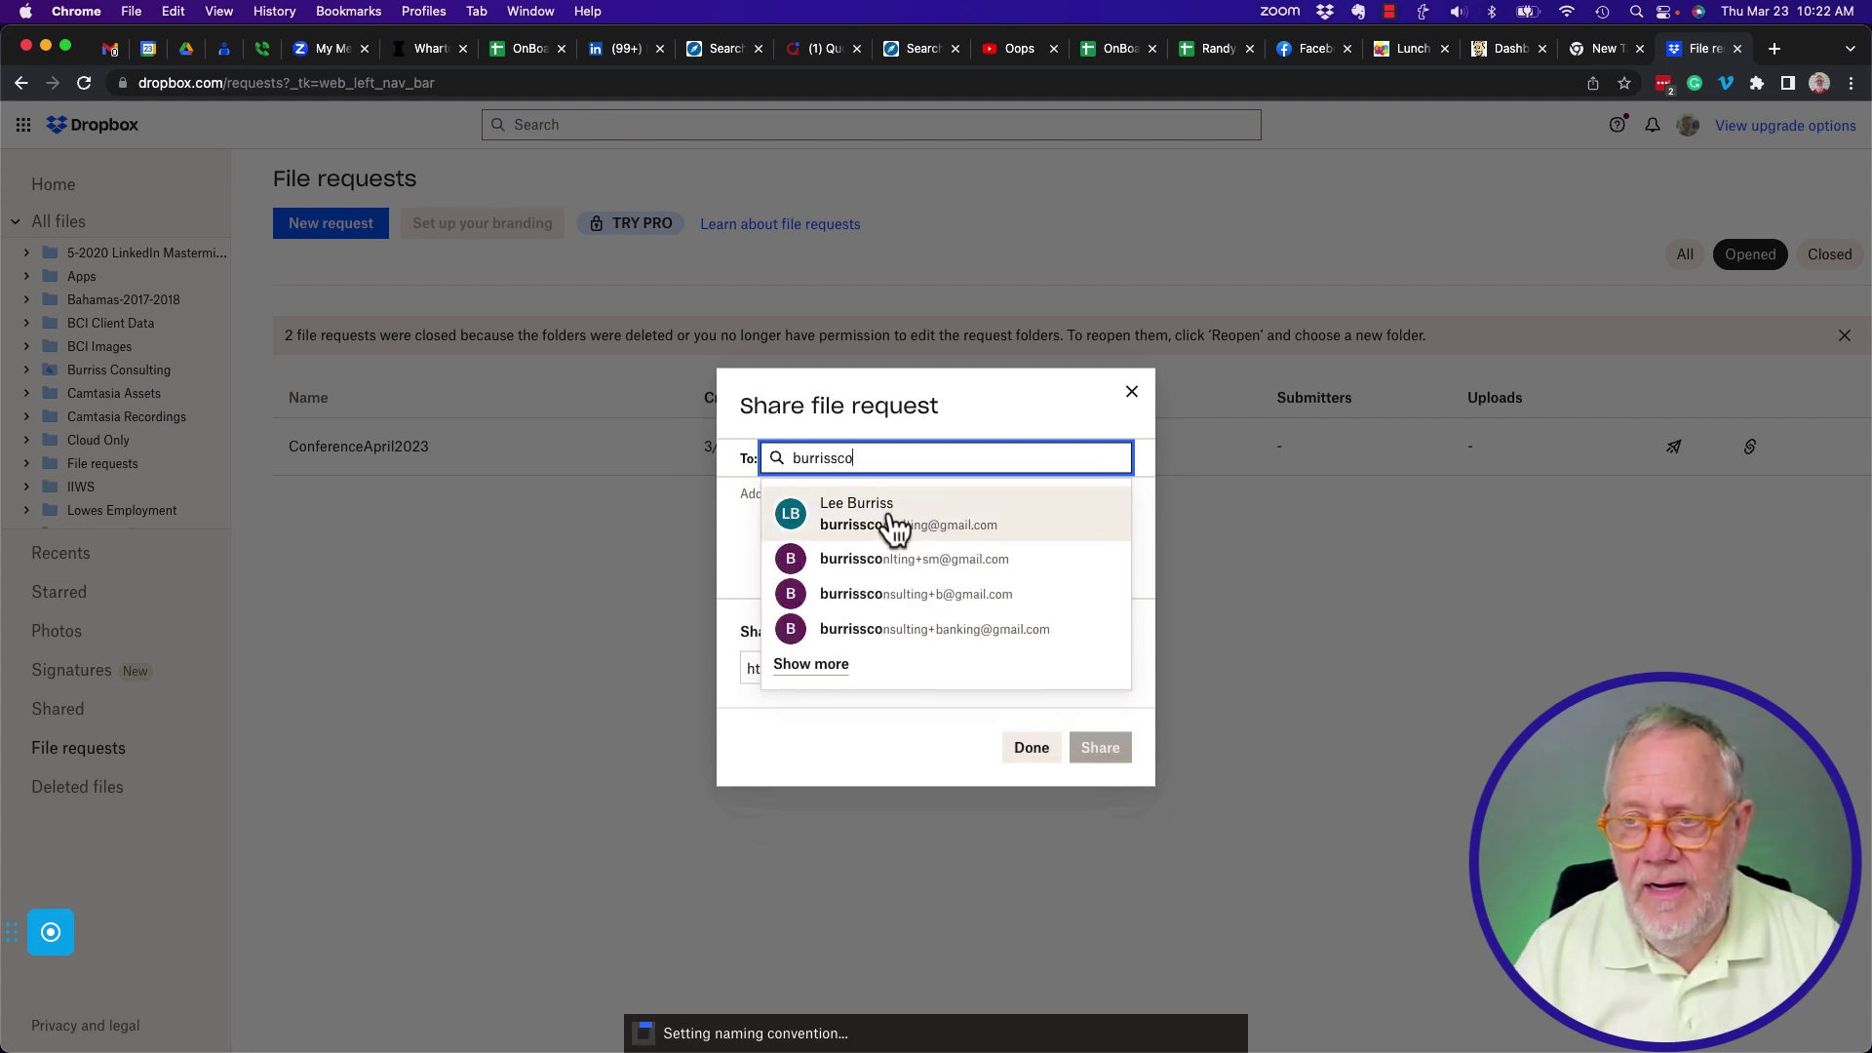
{"action": "left_click", "coordinate": [883, 515]}
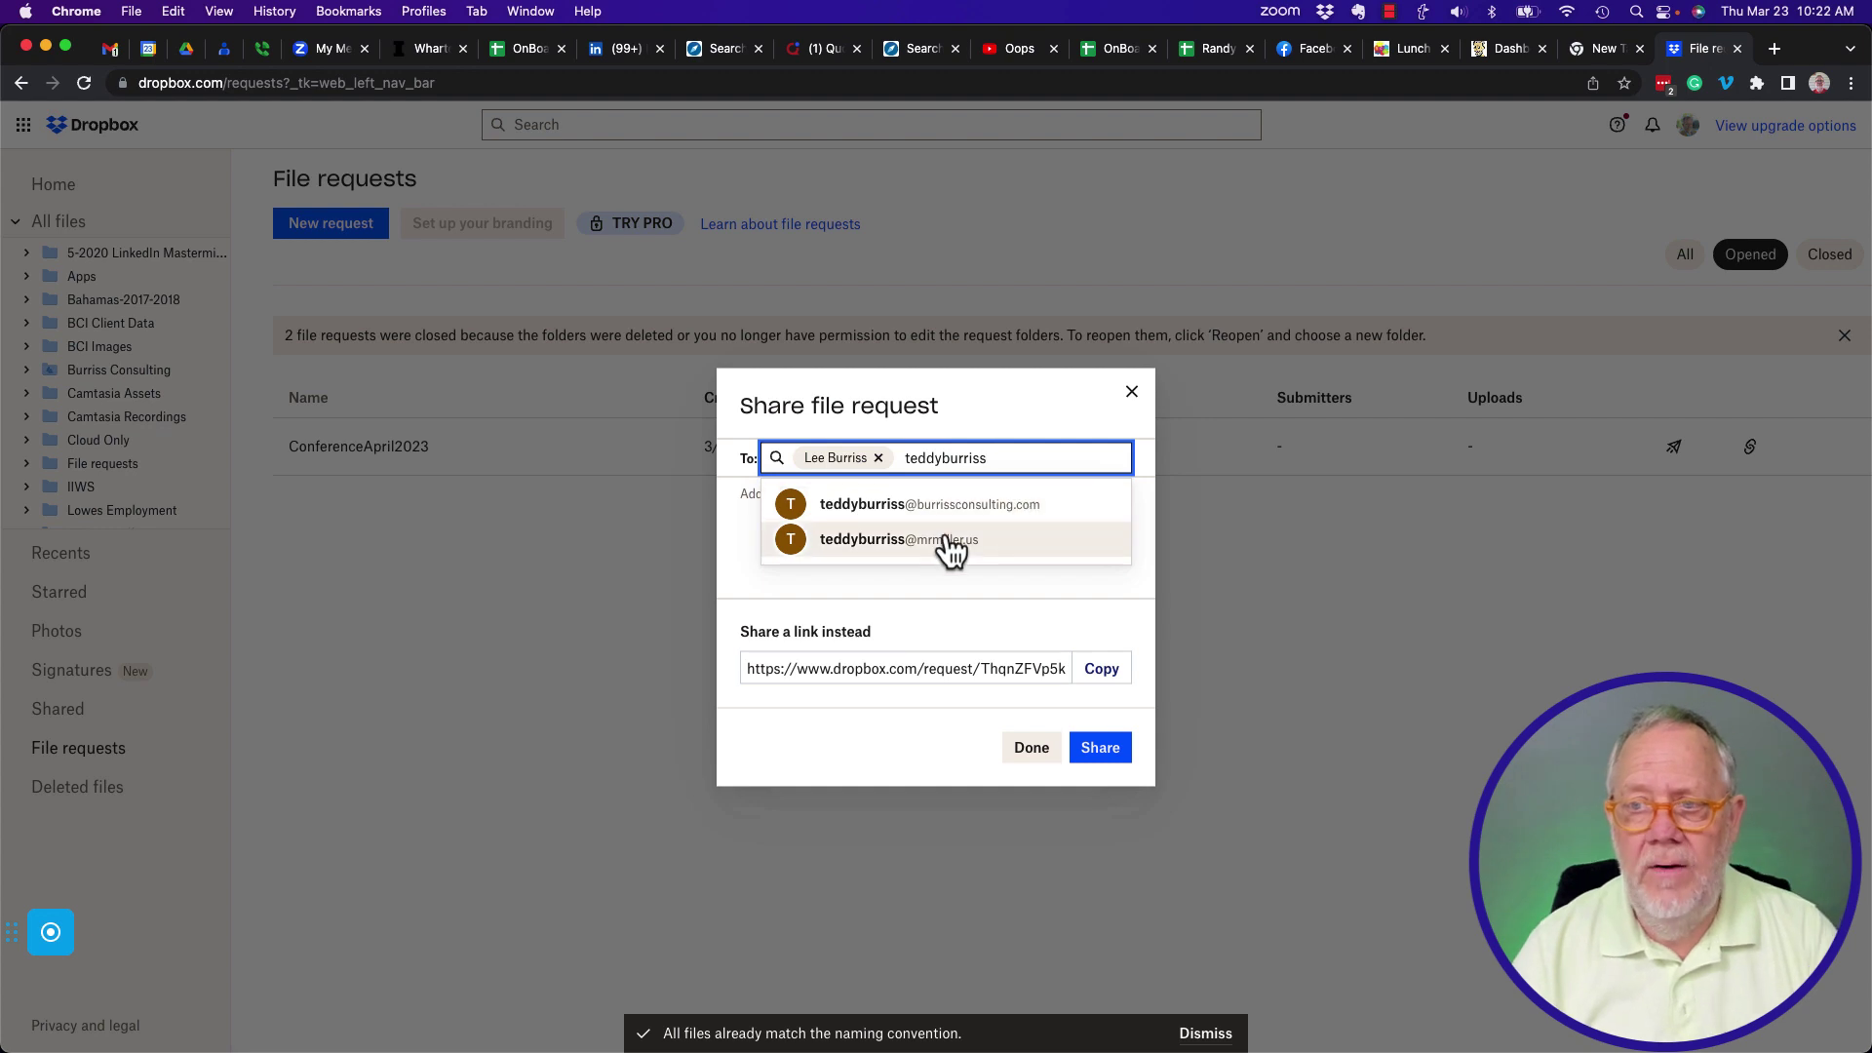
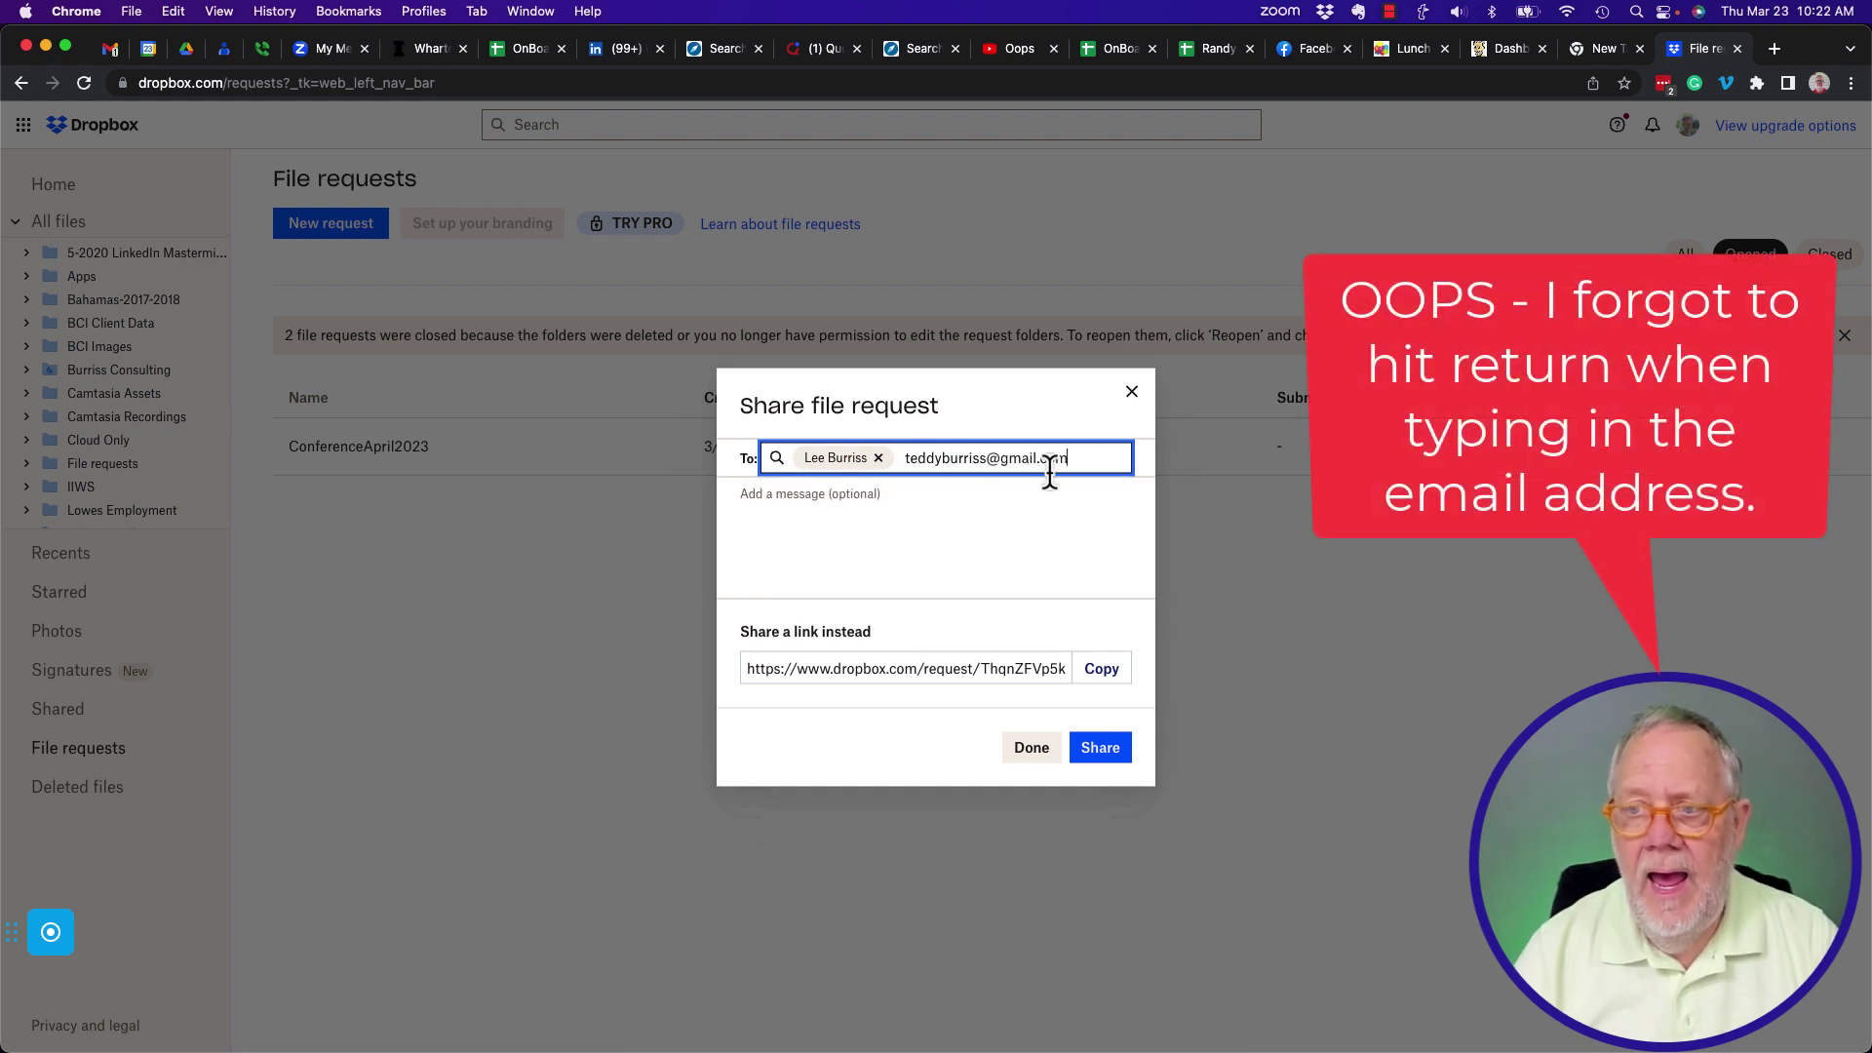
Add the message 'I need these files soon, please.', copy the link, and share the request.
{"action": "left_click", "coordinate": [813, 529]}
{"action": "type", "text": "I ne"}
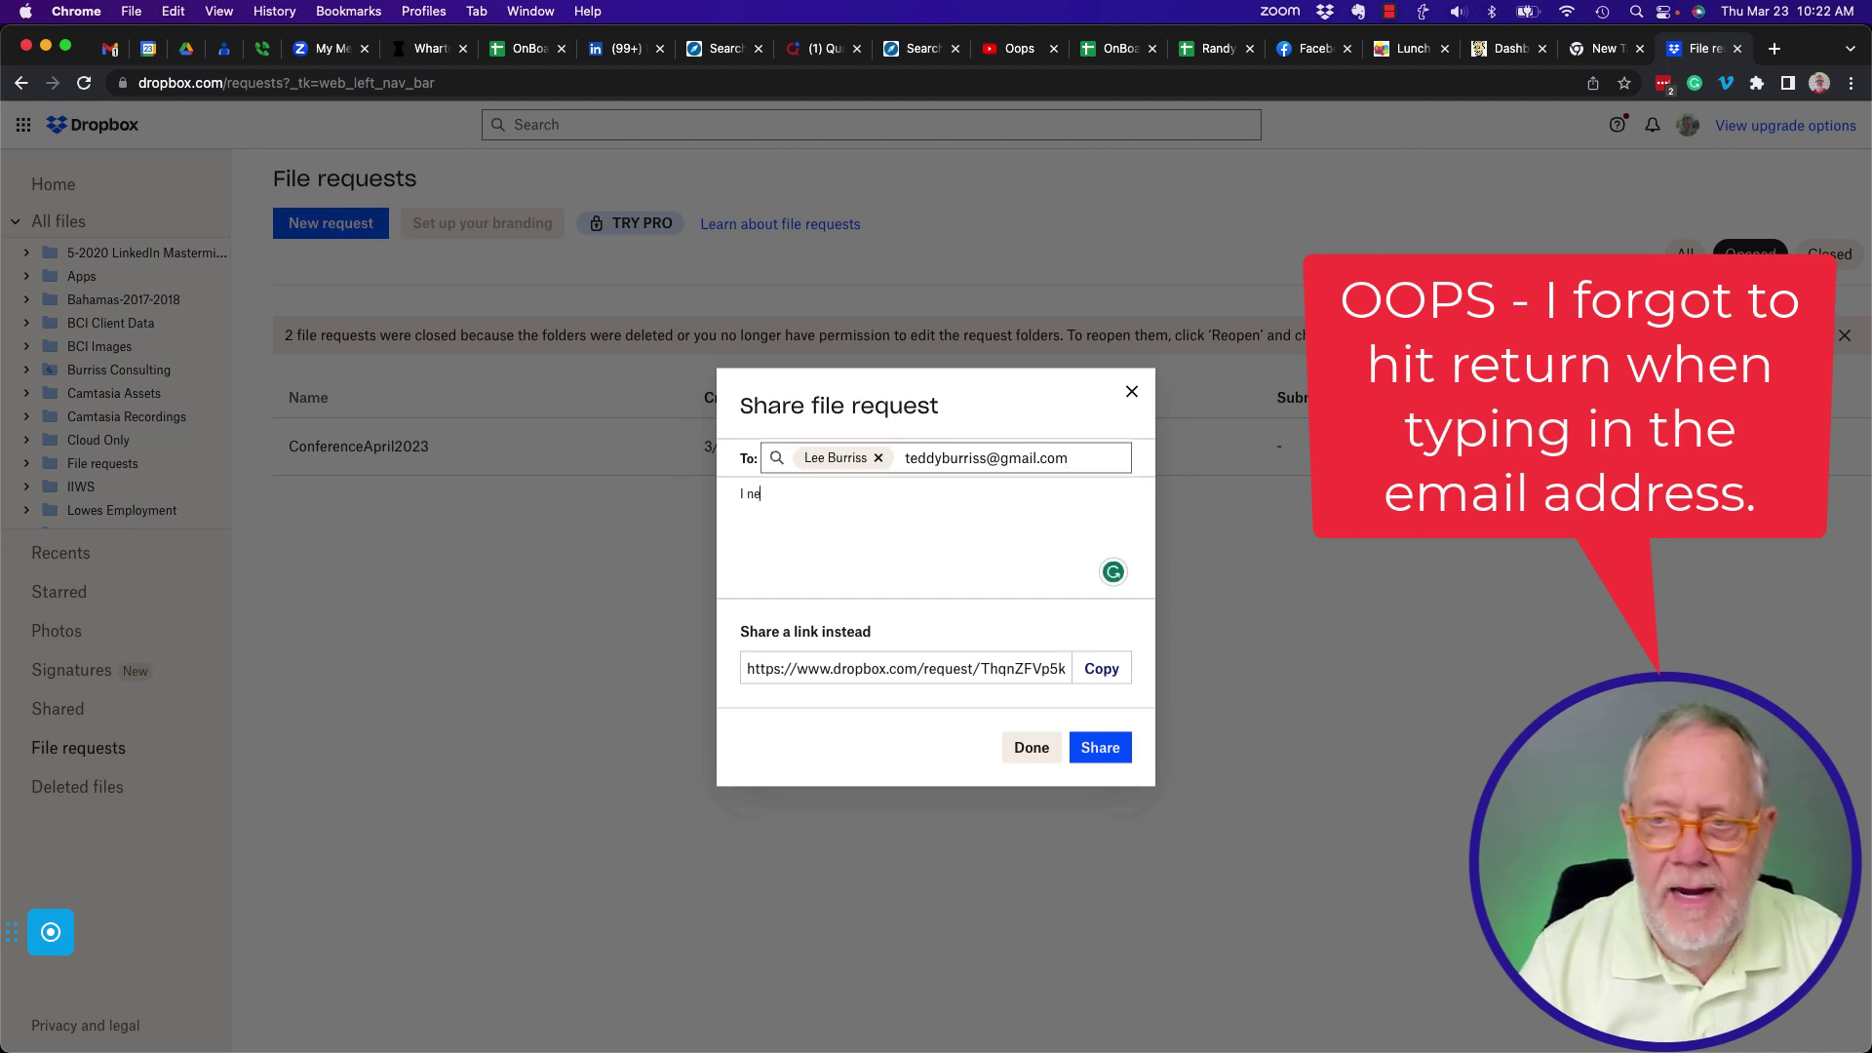
{"action": "type", "text": "ed these file"}
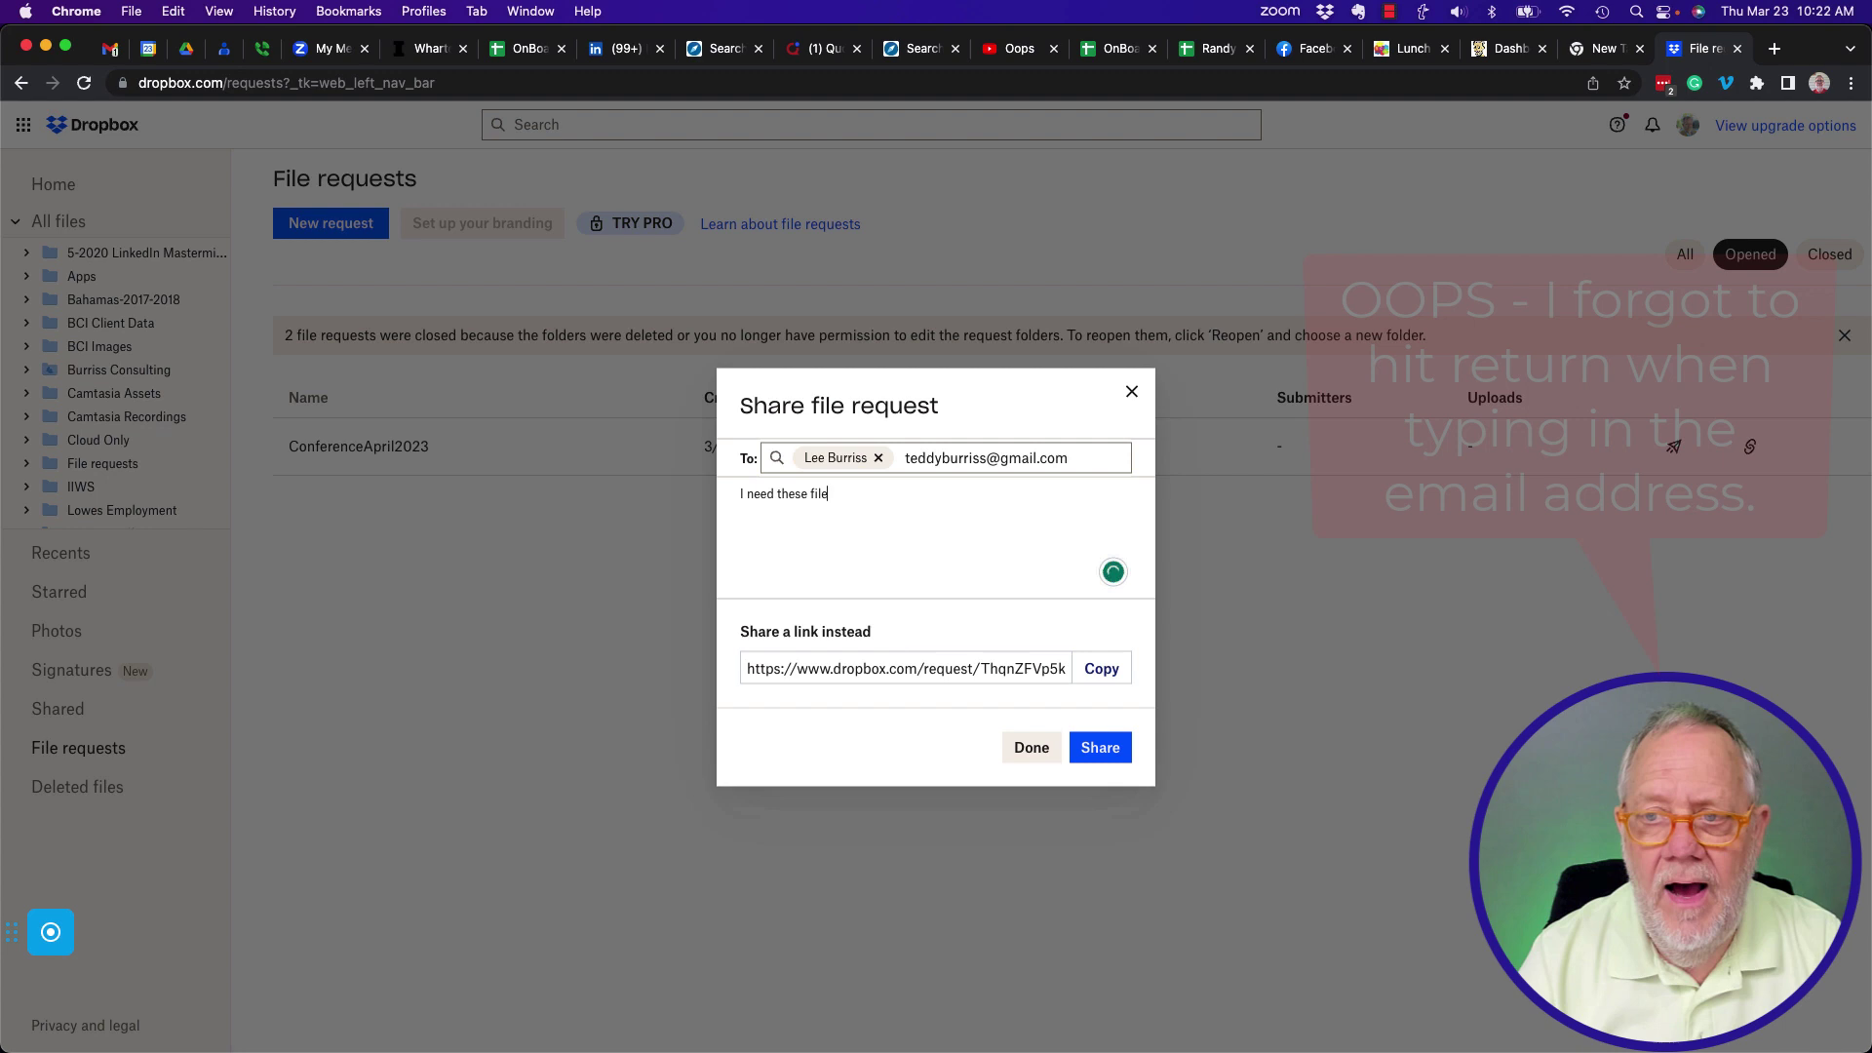
{"action": "type", "text": "s soon, please."}
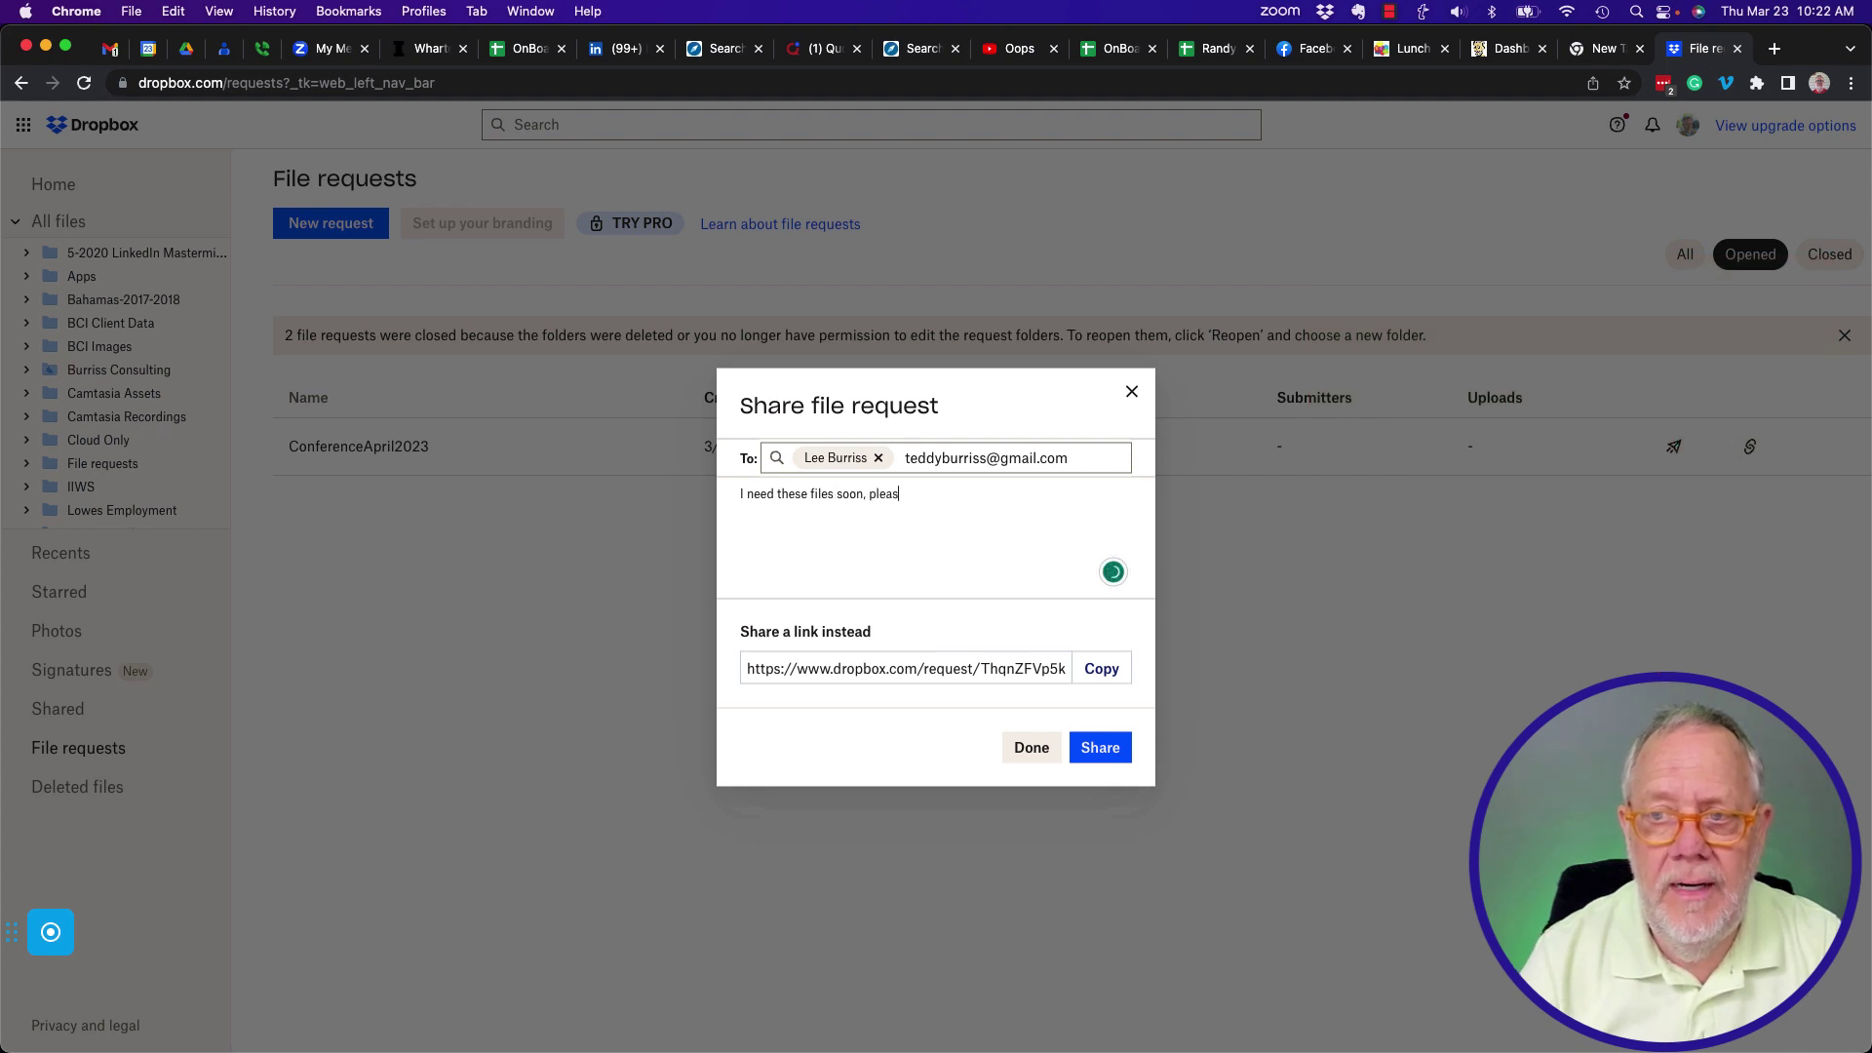
{"action": "left_click", "coordinate": [1099, 673]}
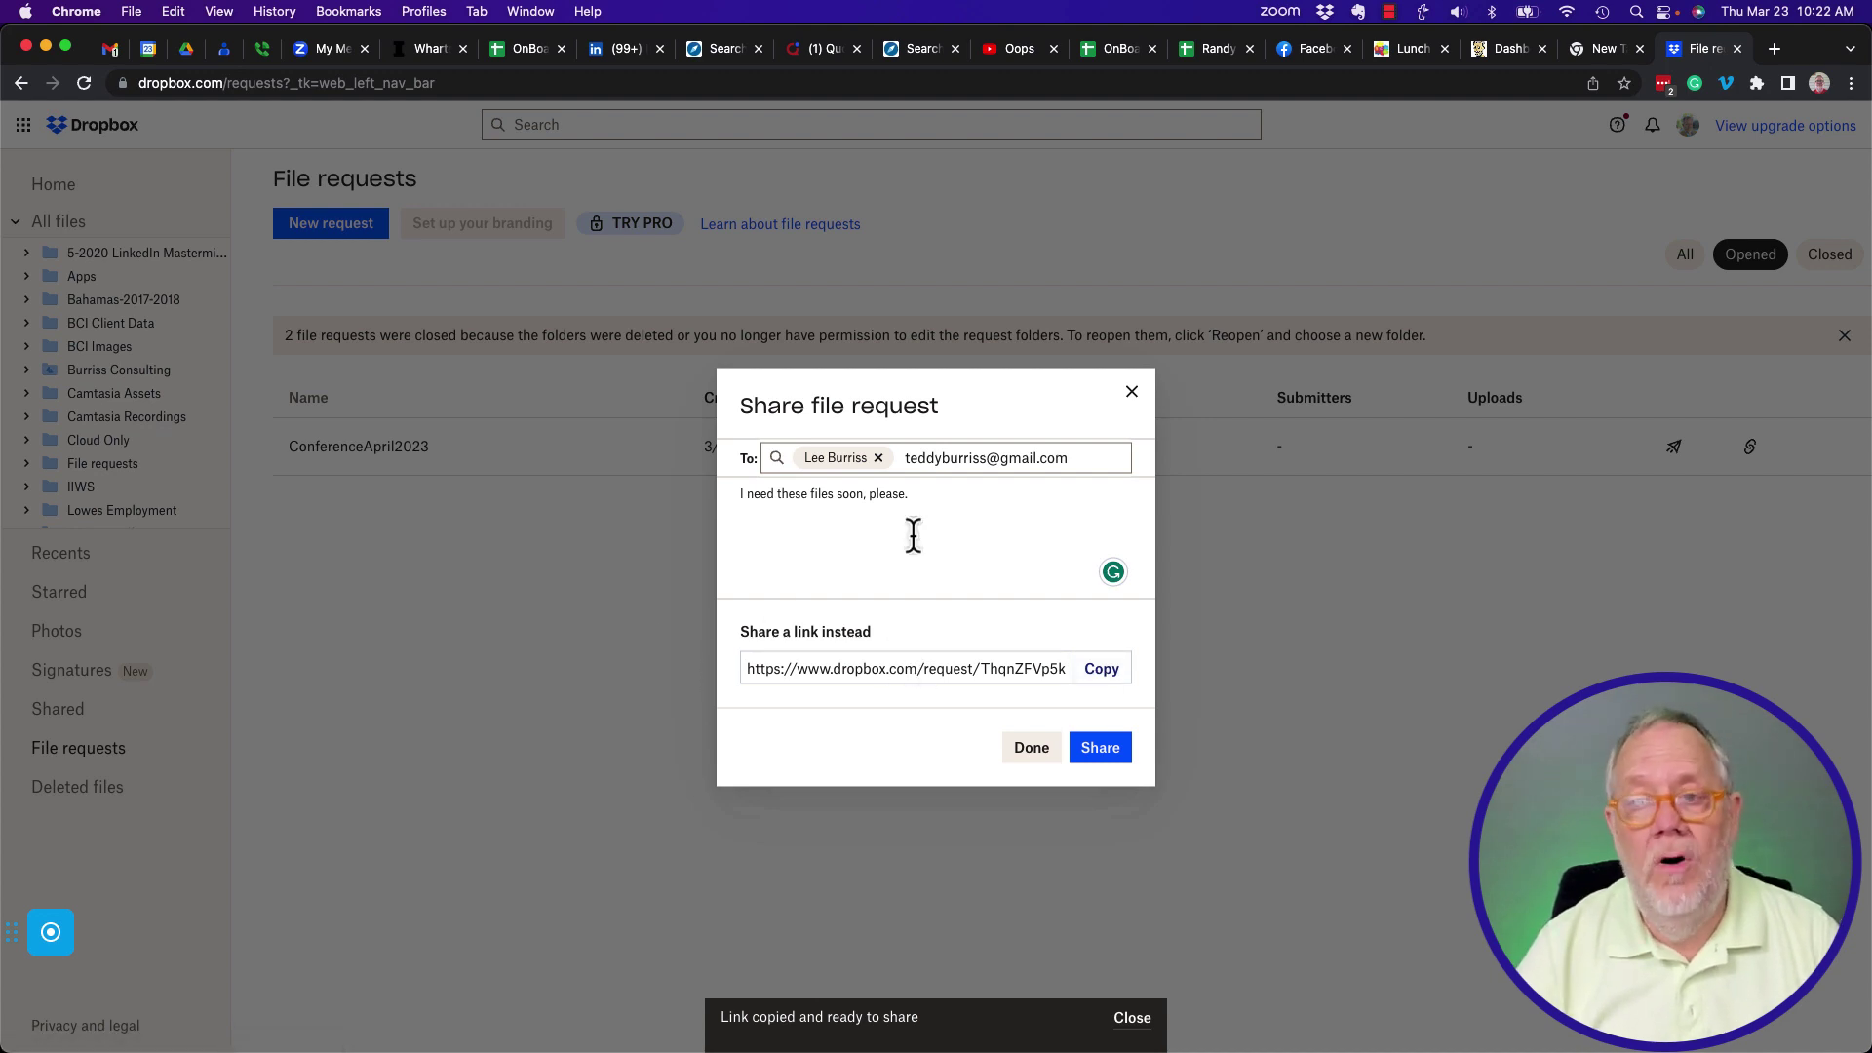
{"action": "left_click", "coordinate": [1100, 748]}
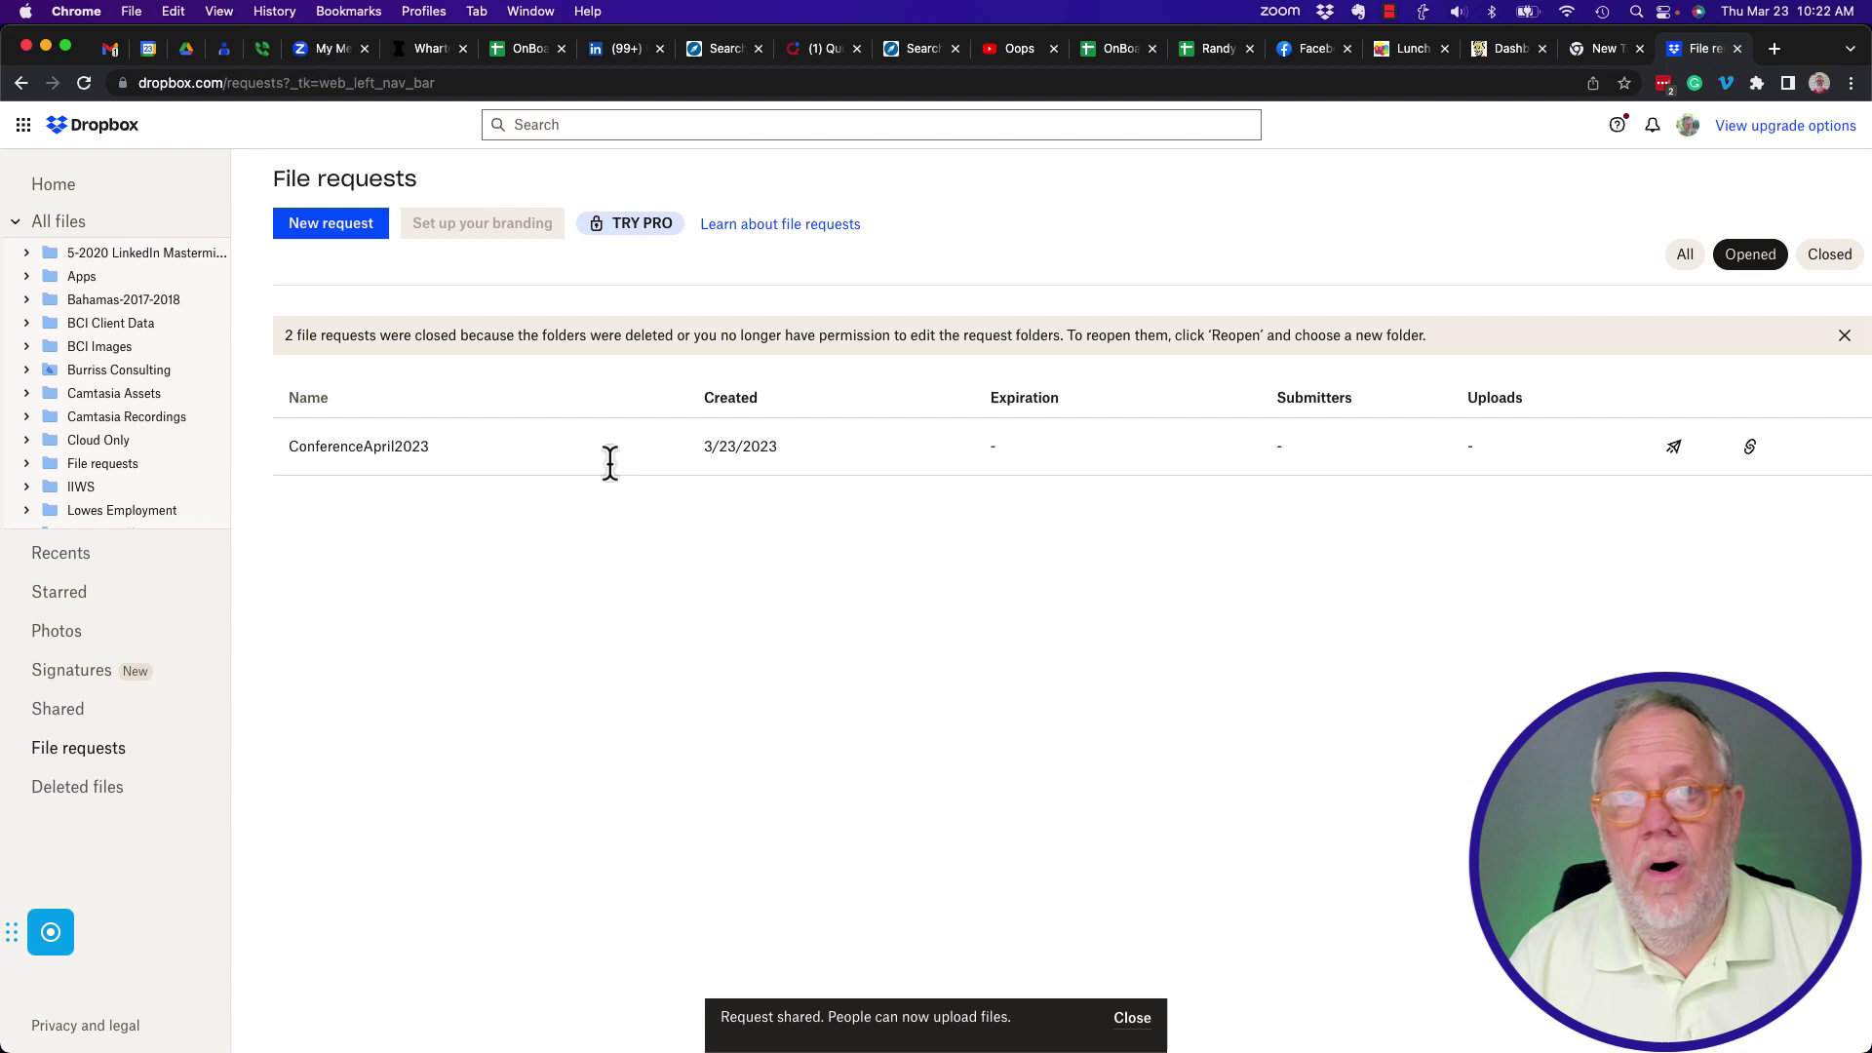
In Gmail, open the 'Please upload files for ConferenceApril2023' email and follow its upload link.
{"action": "left_click", "coordinate": [109, 51]}
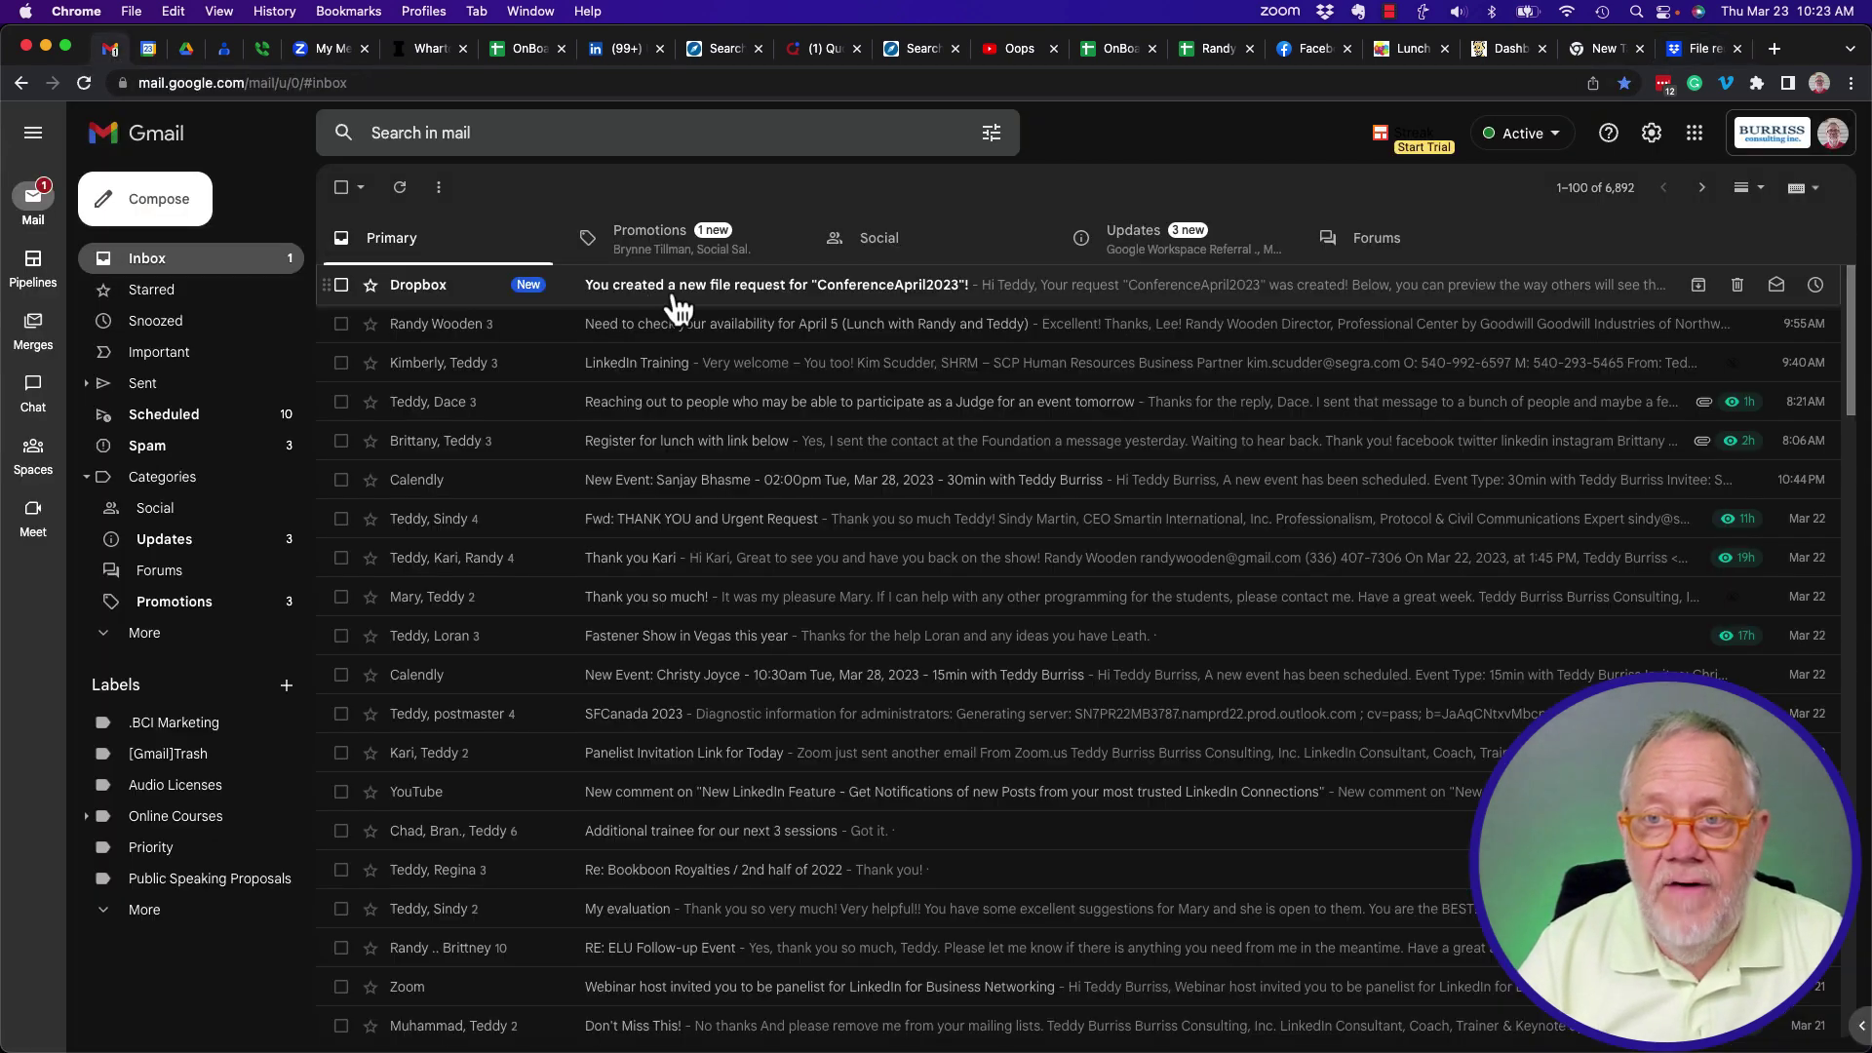
{"action": "left_click", "coordinate": [755, 298]}
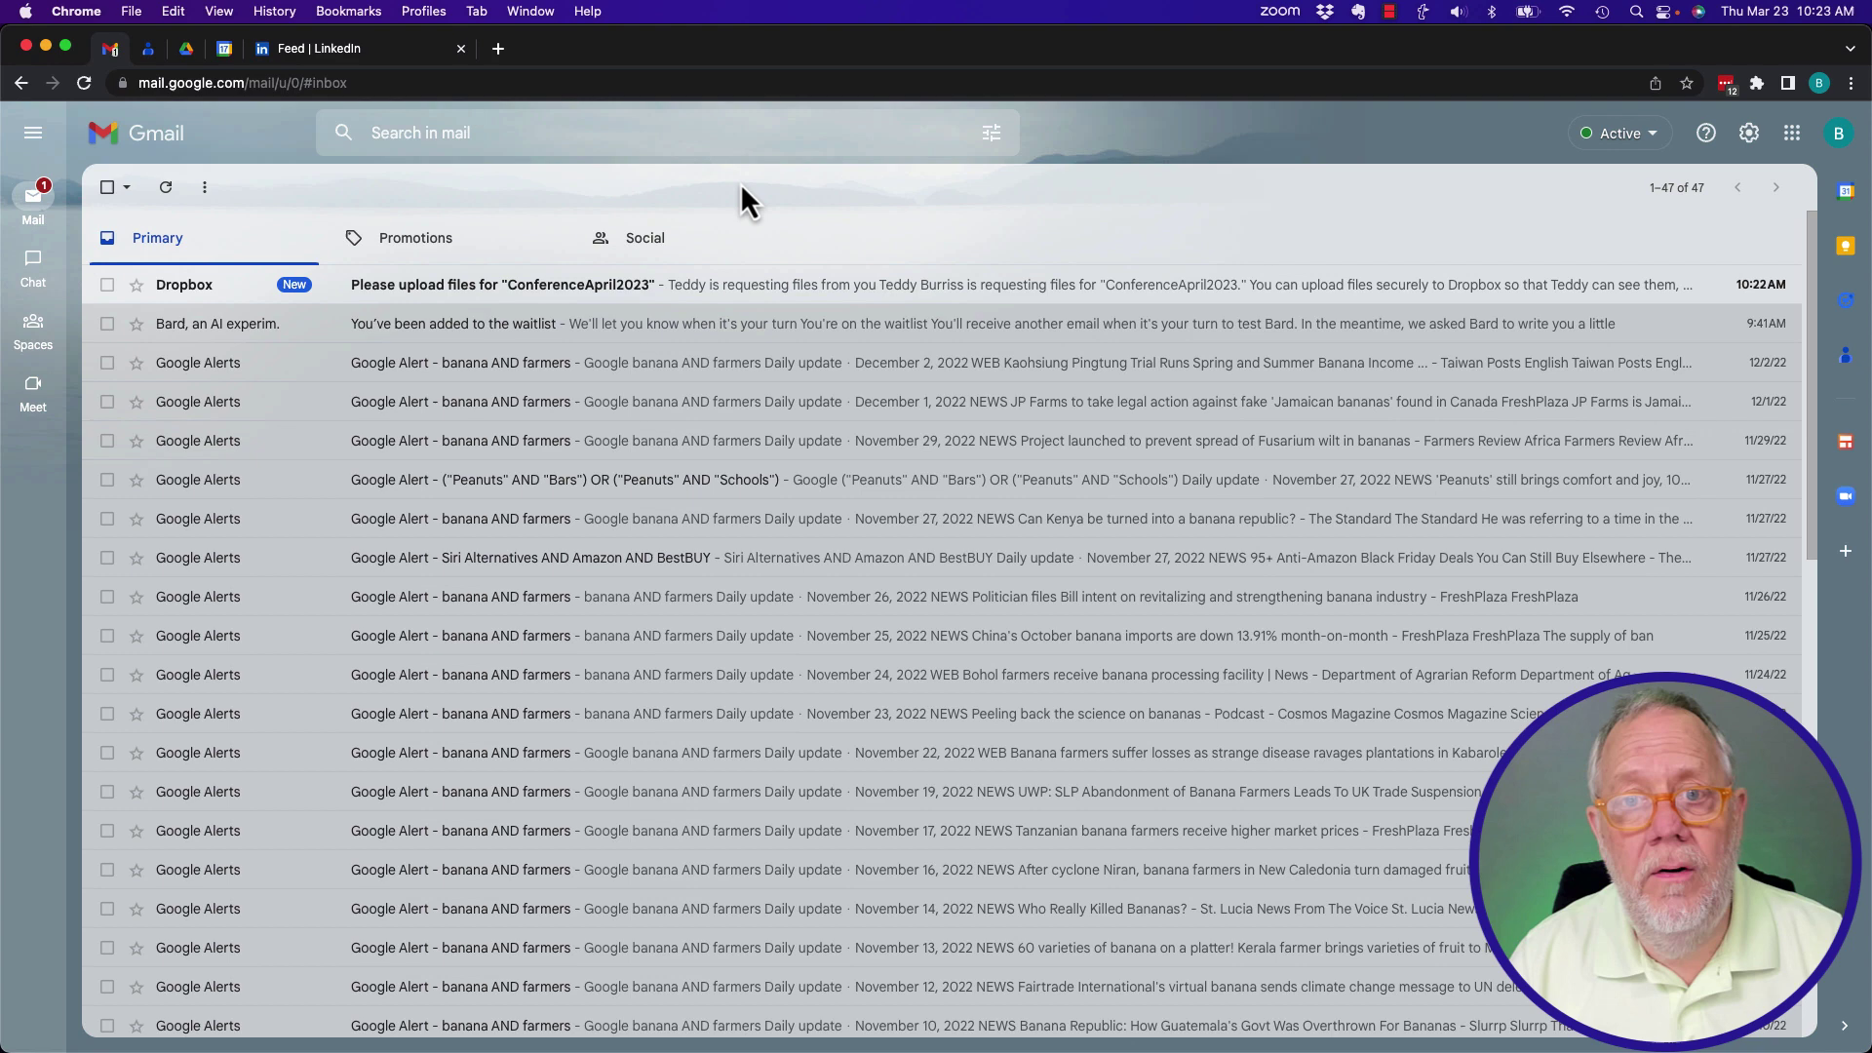
{"action": "left_click", "coordinate": [395, 288]}
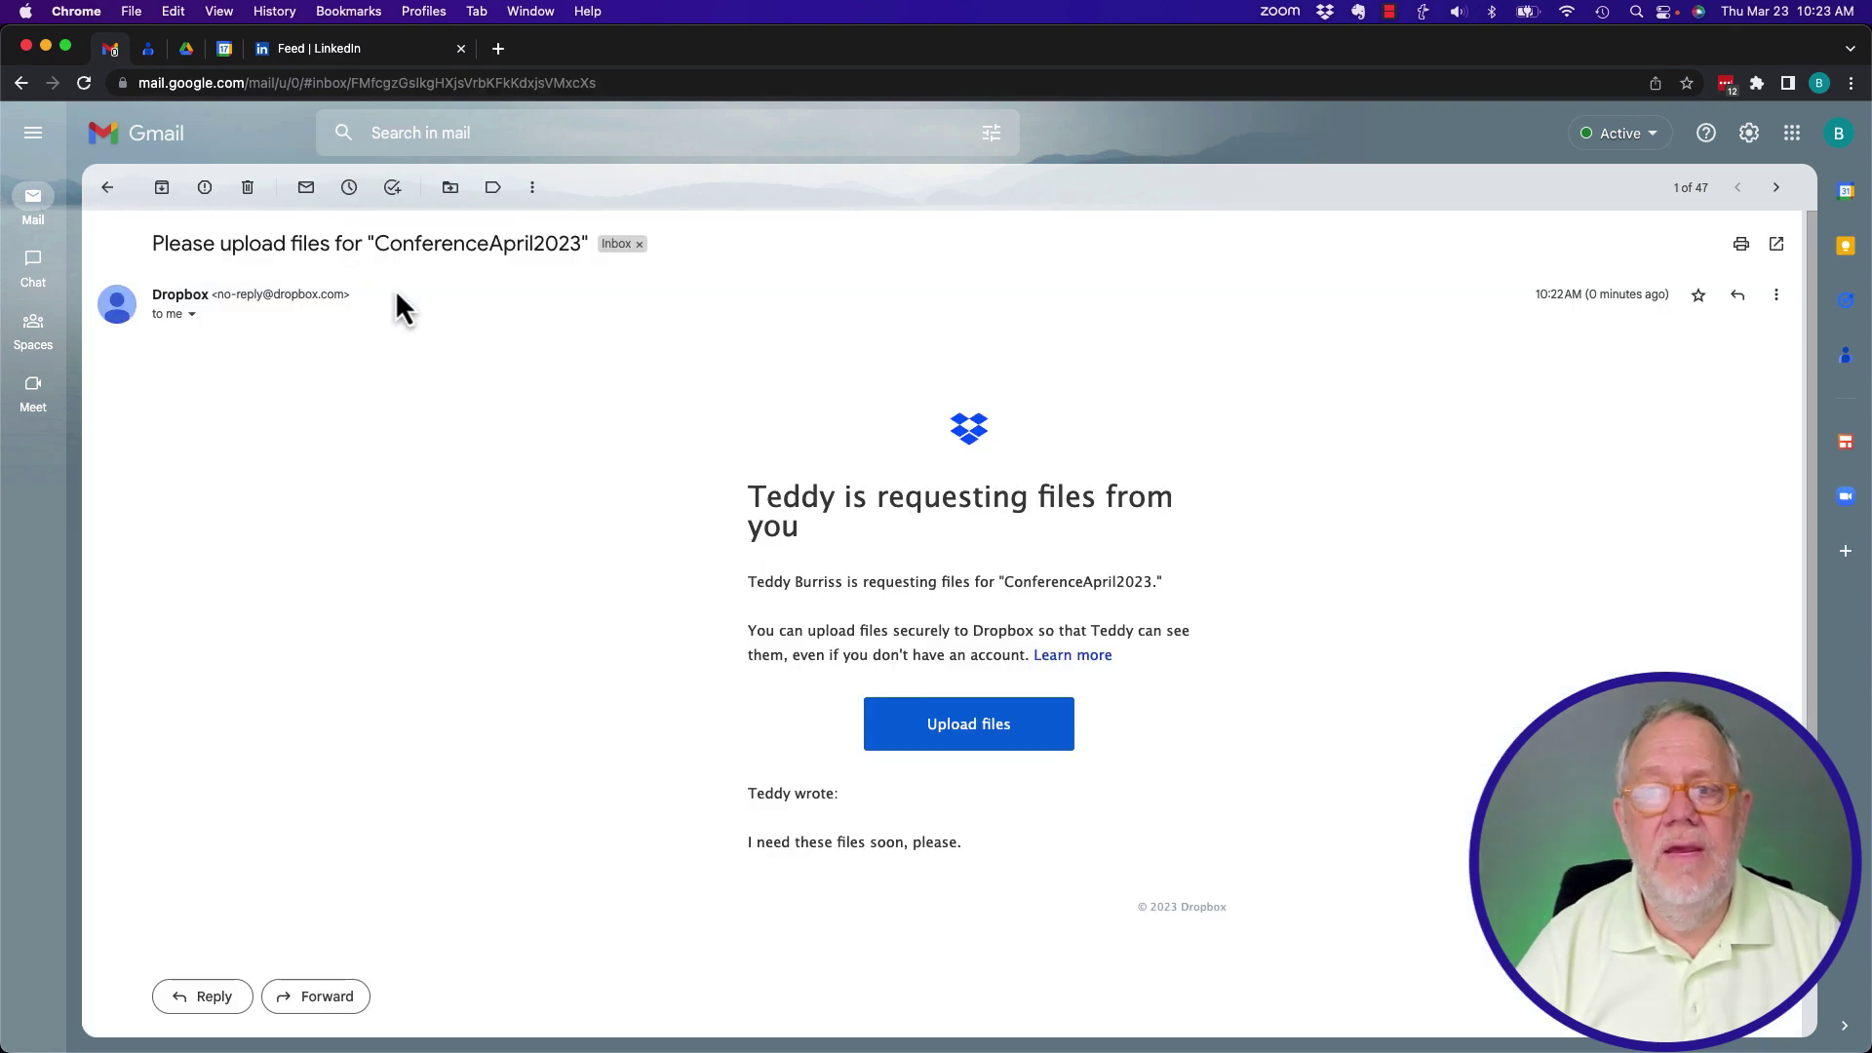
{"action": "left_click_drag", "start_coordinate": [749, 585], "coordinate": [886, 585]}
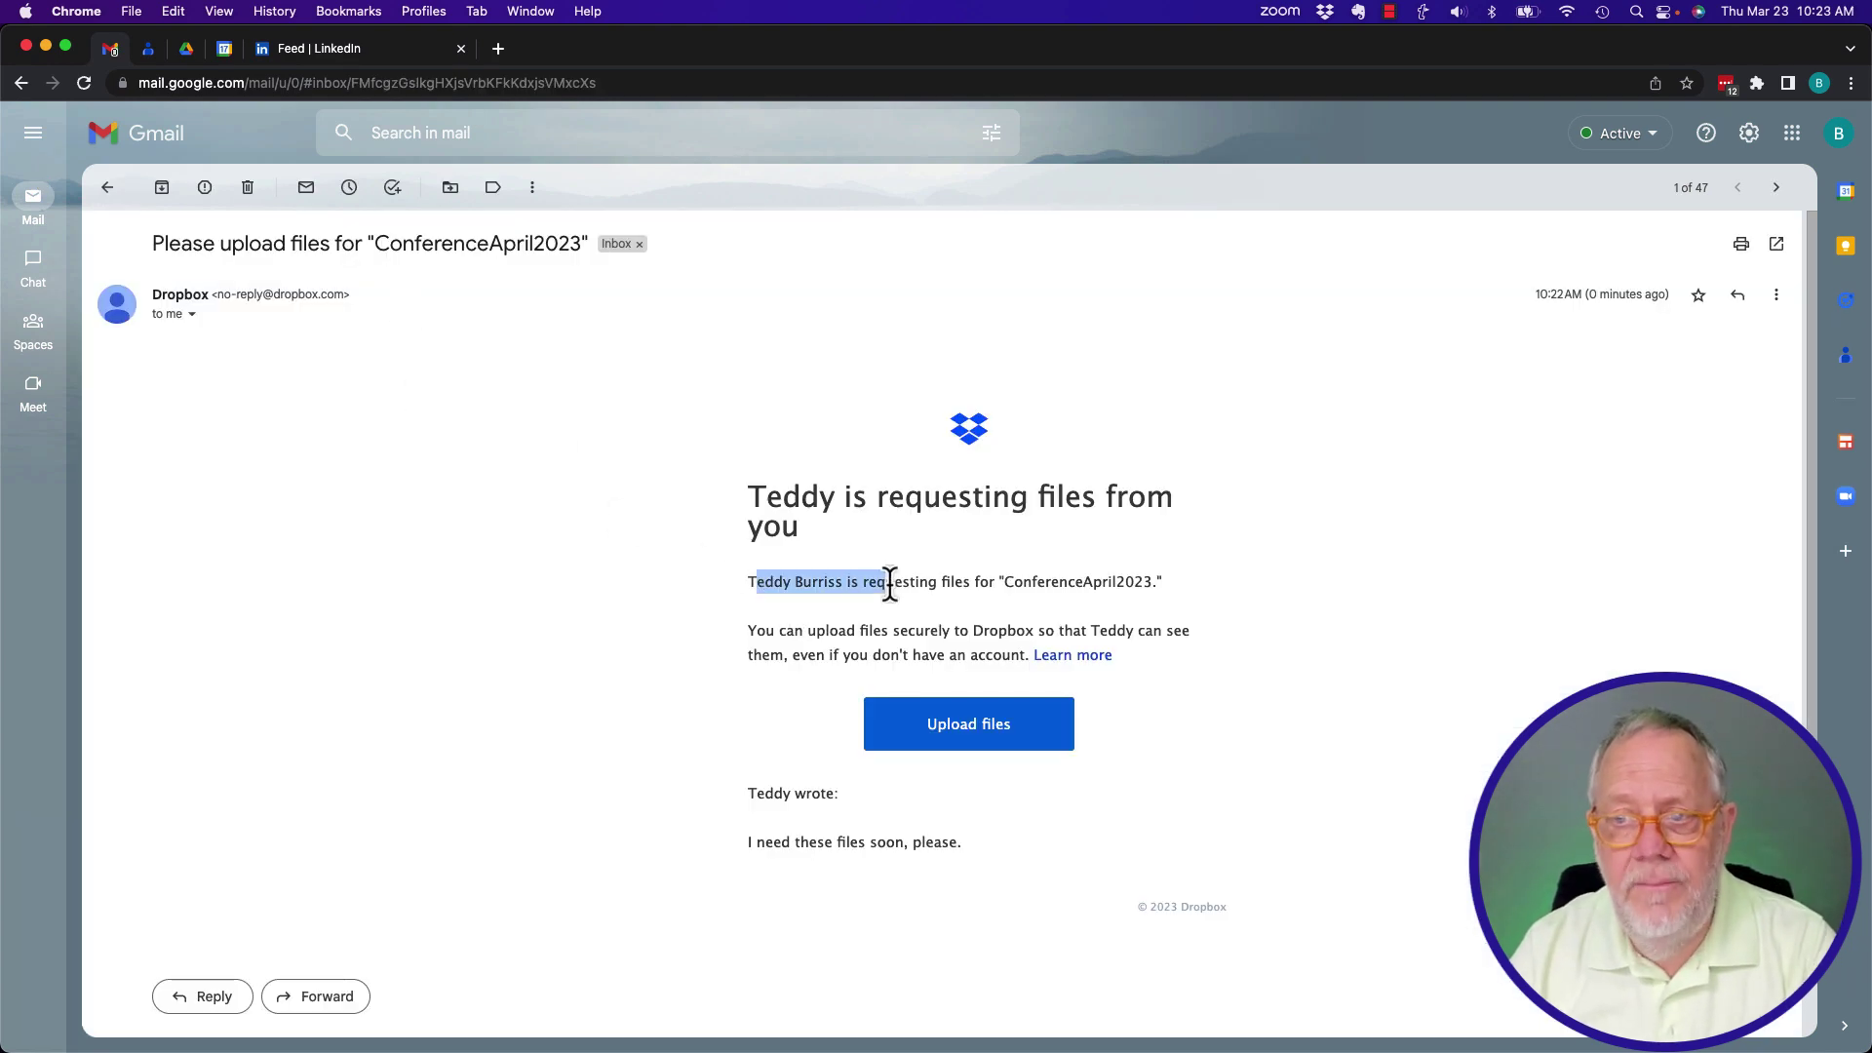
{"action": "left_click_drag", "start_coordinate": [1004, 585], "coordinate": [1178, 585]}
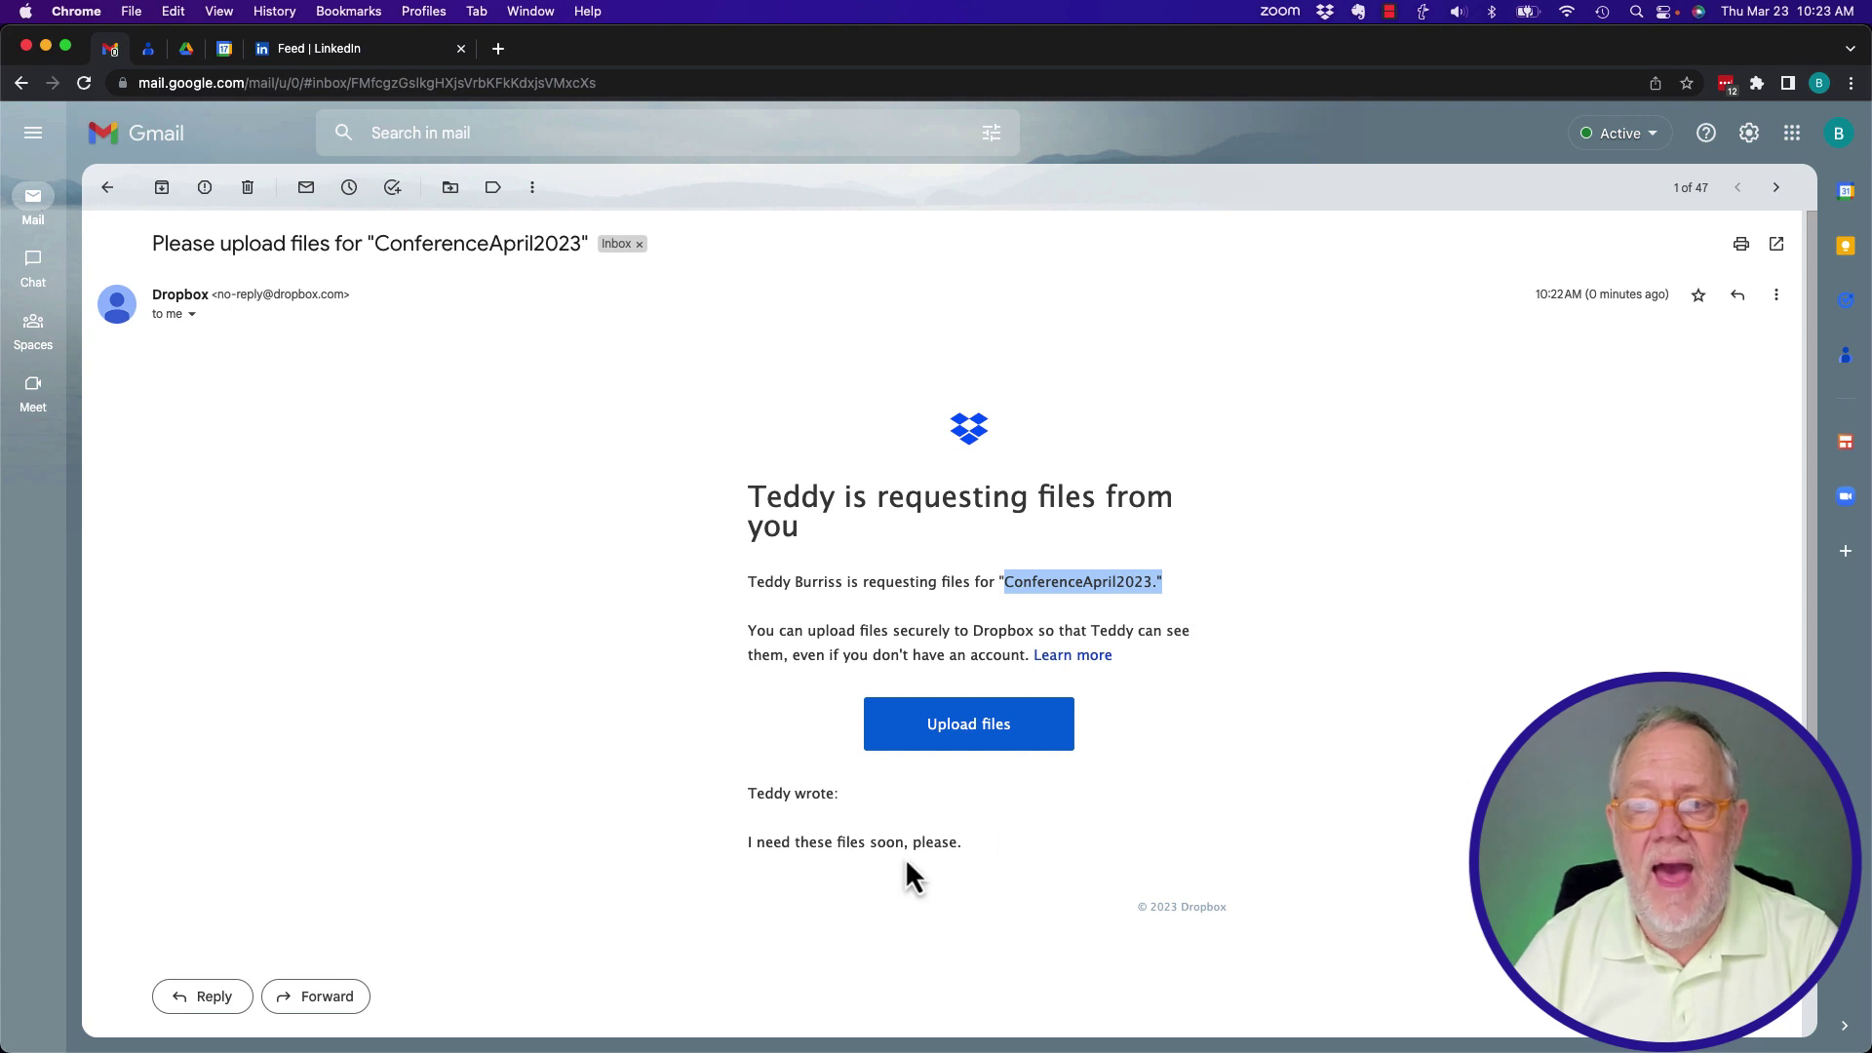
{"action": "left_click_drag", "start_coordinate": [772, 844], "coordinate": [974, 847]}
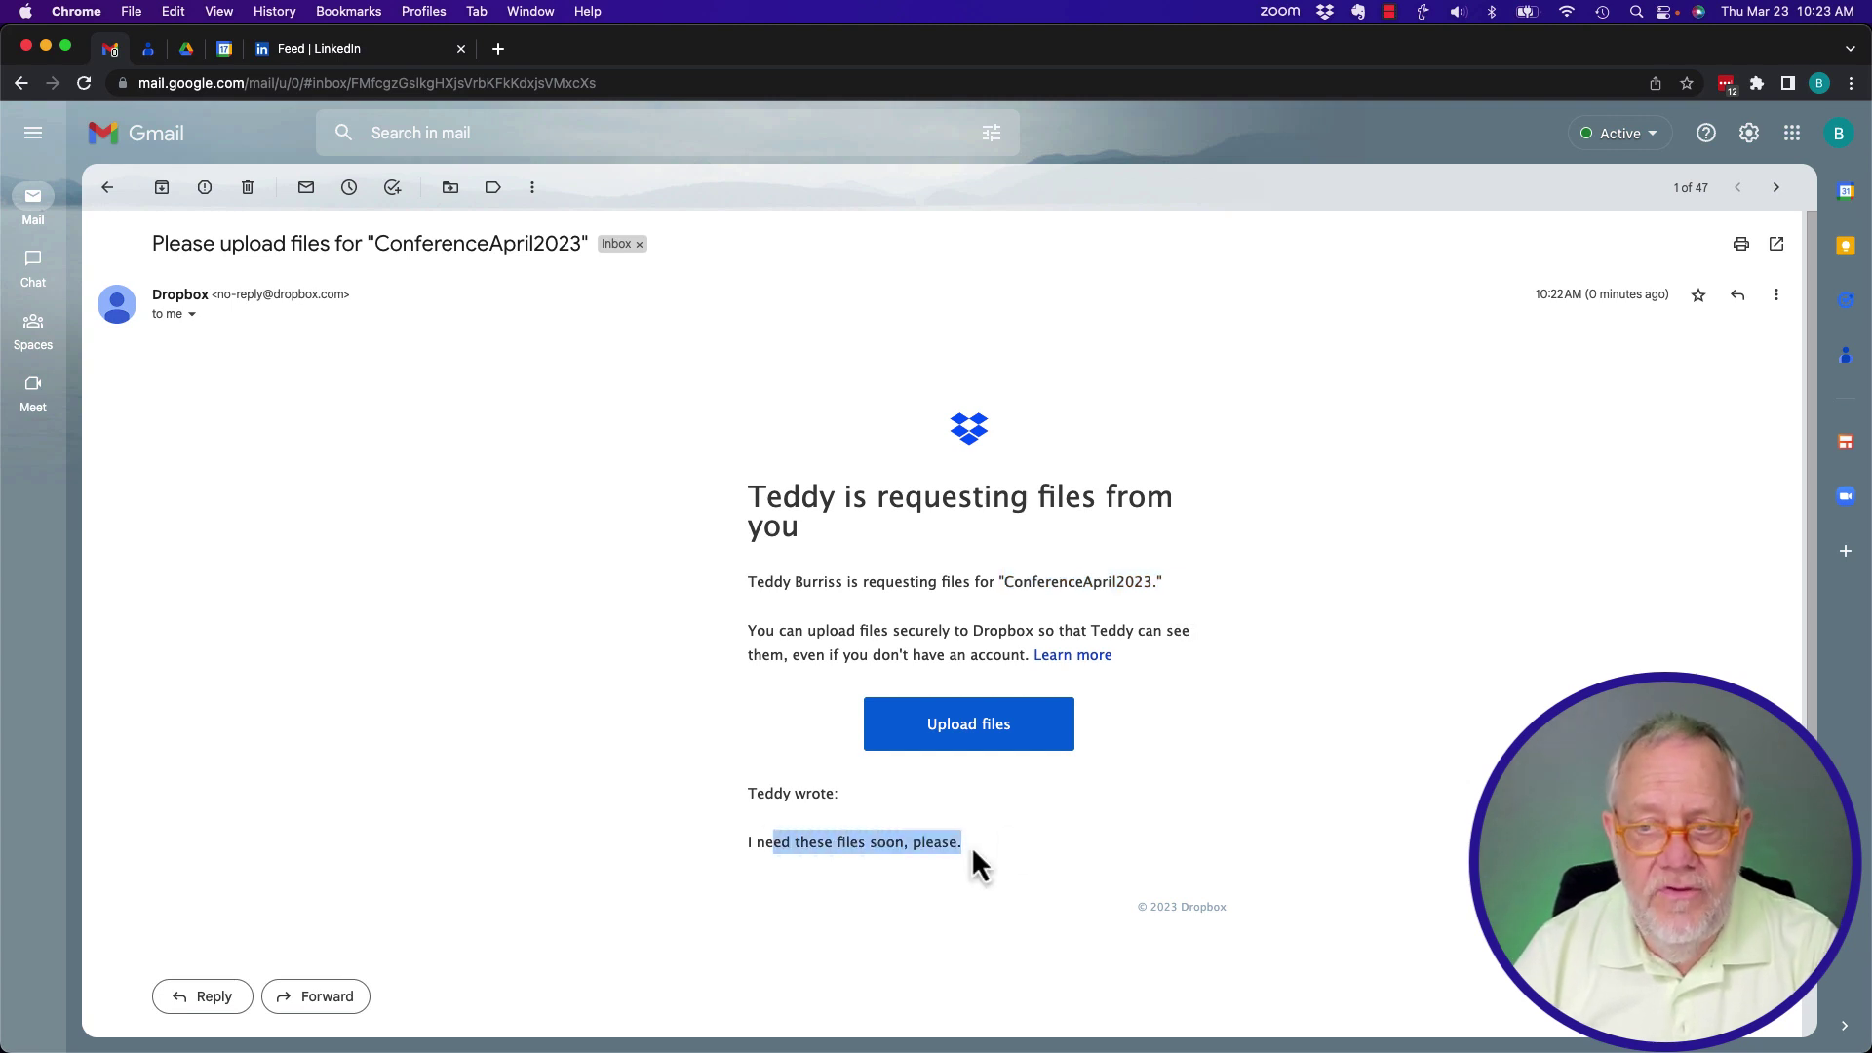
{"action": "left_click", "coordinate": [978, 741]}
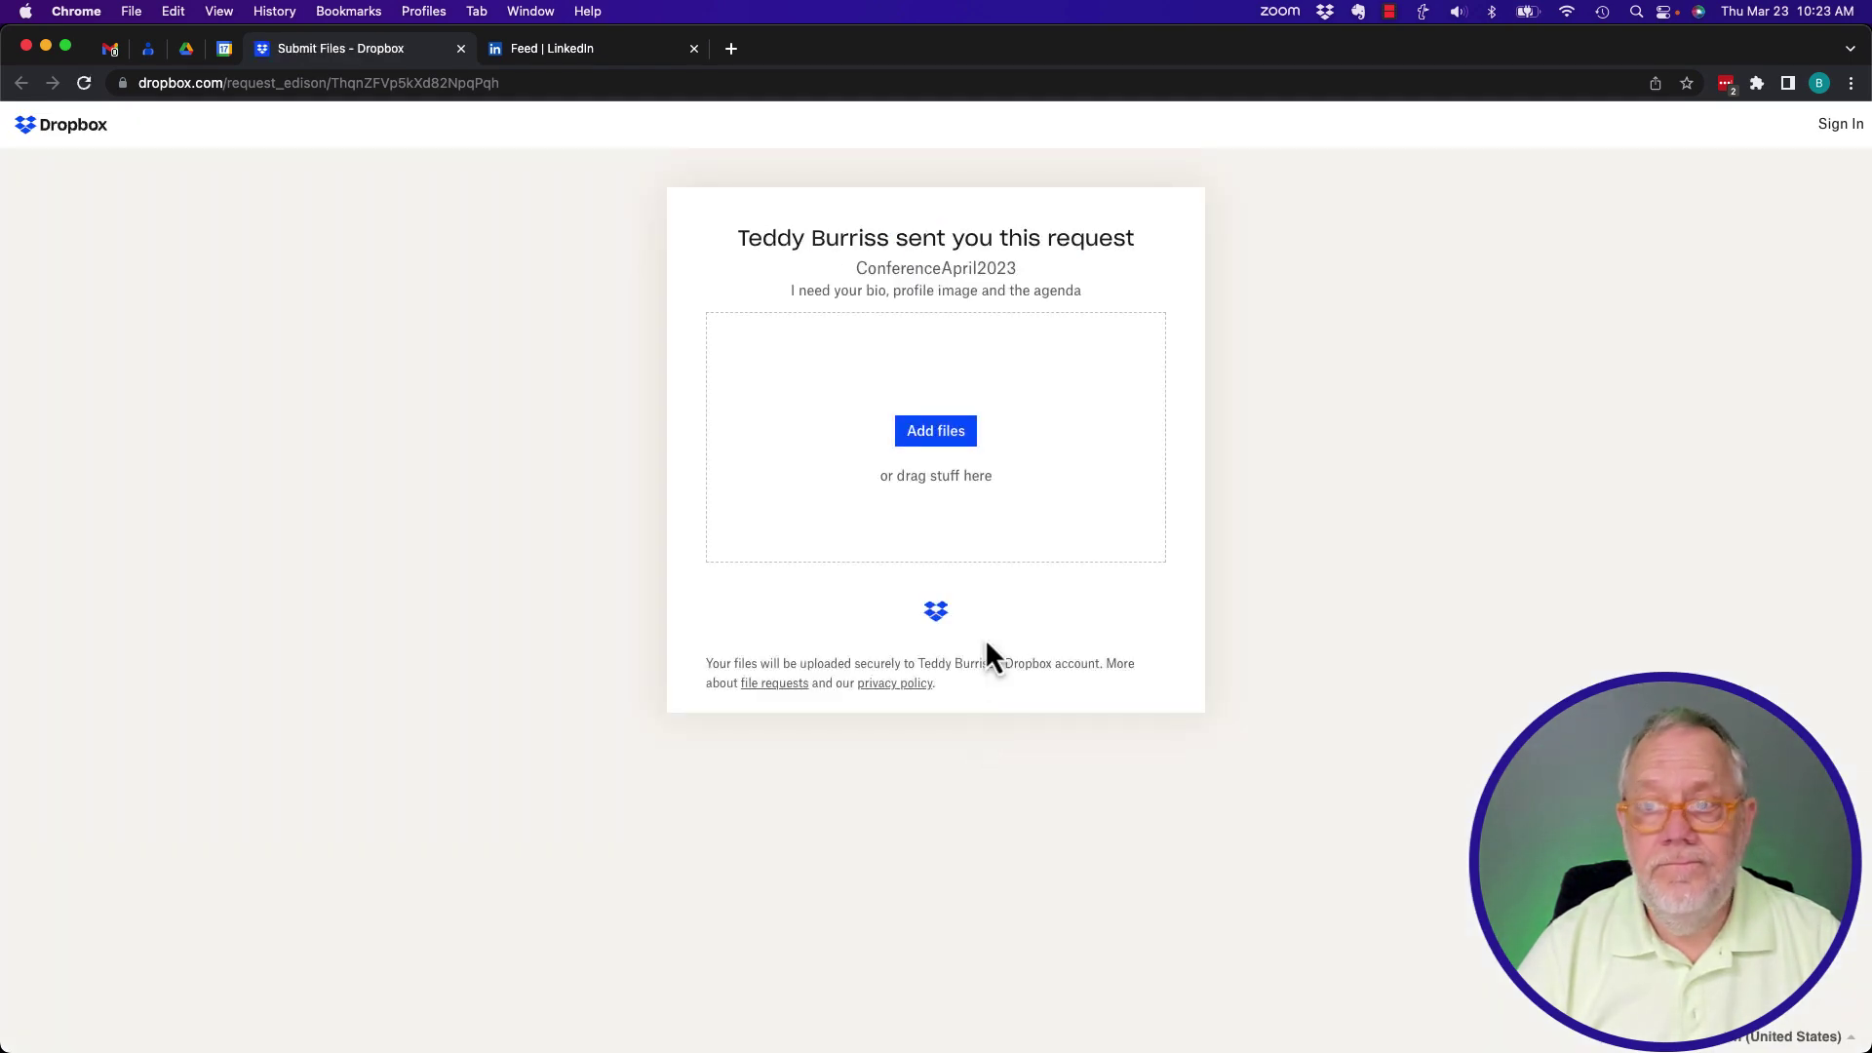
Attach TLB AI Portrait - #1.png, TLB AI Portrait - #3.png and the Reviewing-Your-Results PDF from the computer.
{"action": "left_click", "coordinate": [929, 435]}
{"action": "left_click", "coordinate": [912, 477]}
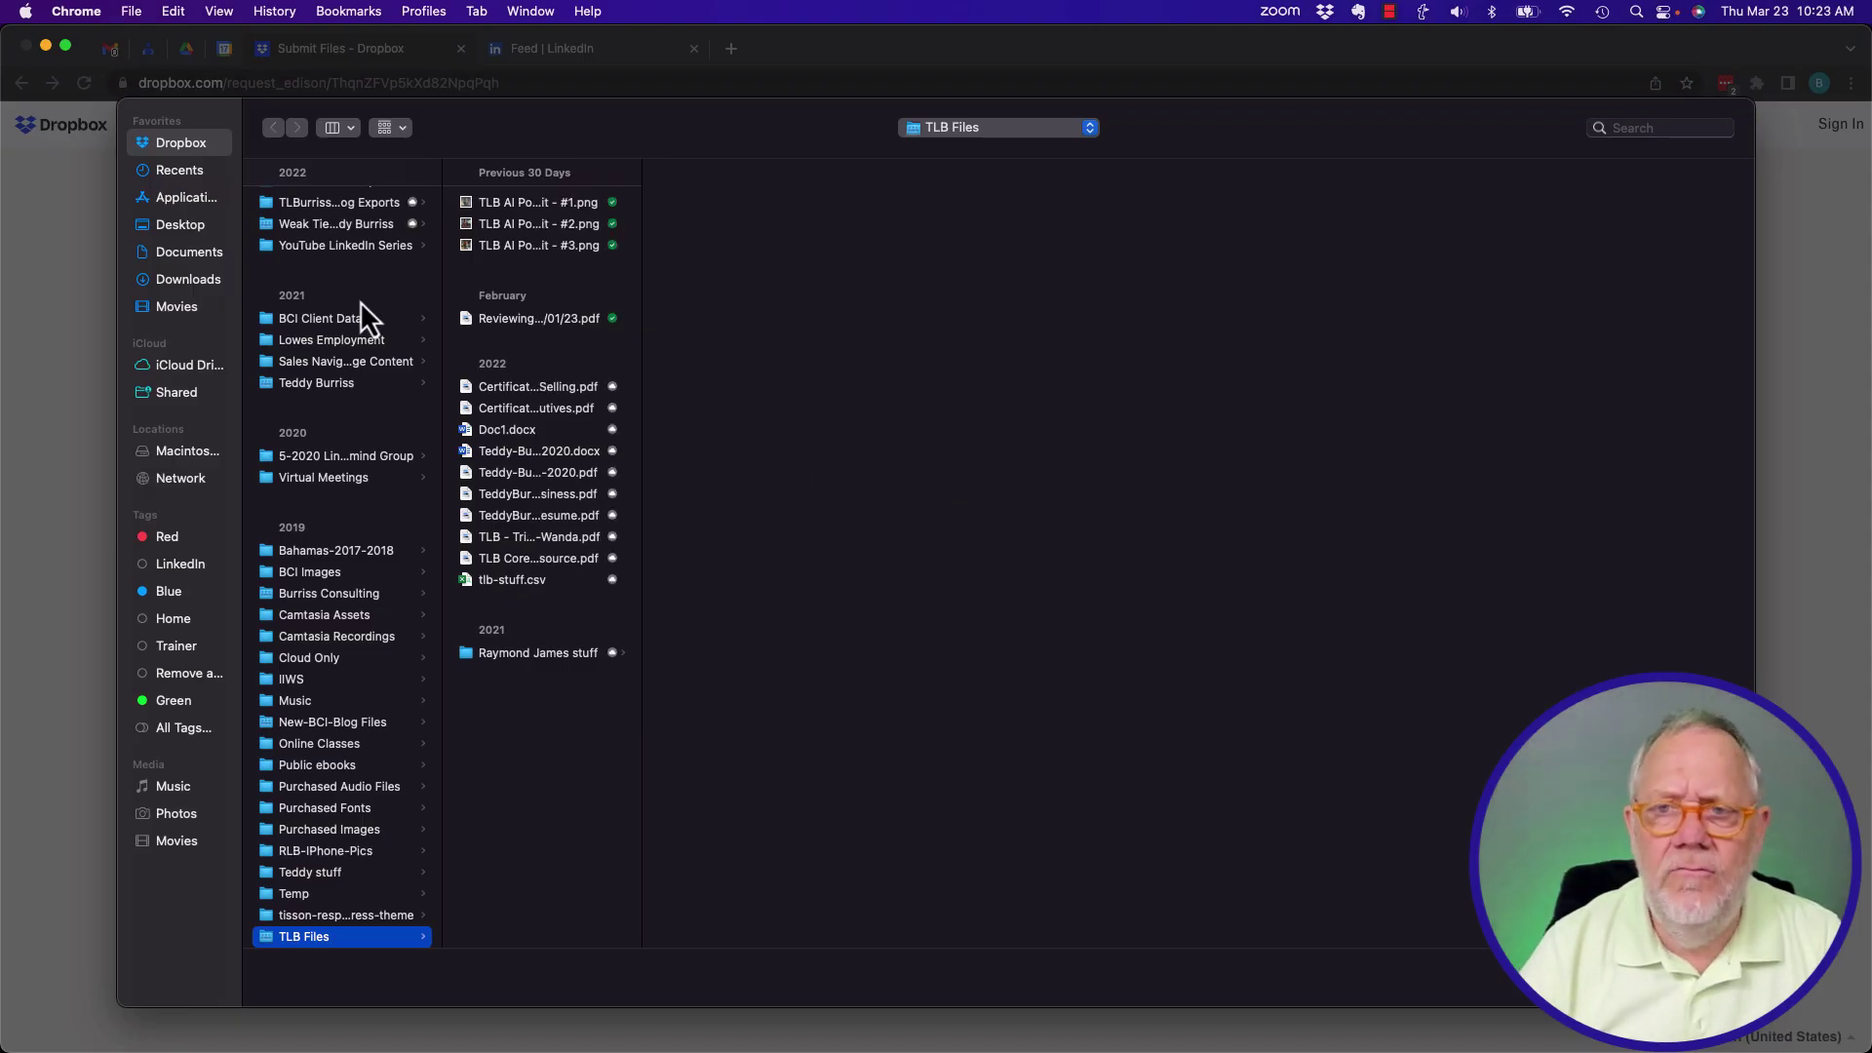
{"action": "left_click", "coordinate": [522, 208]}
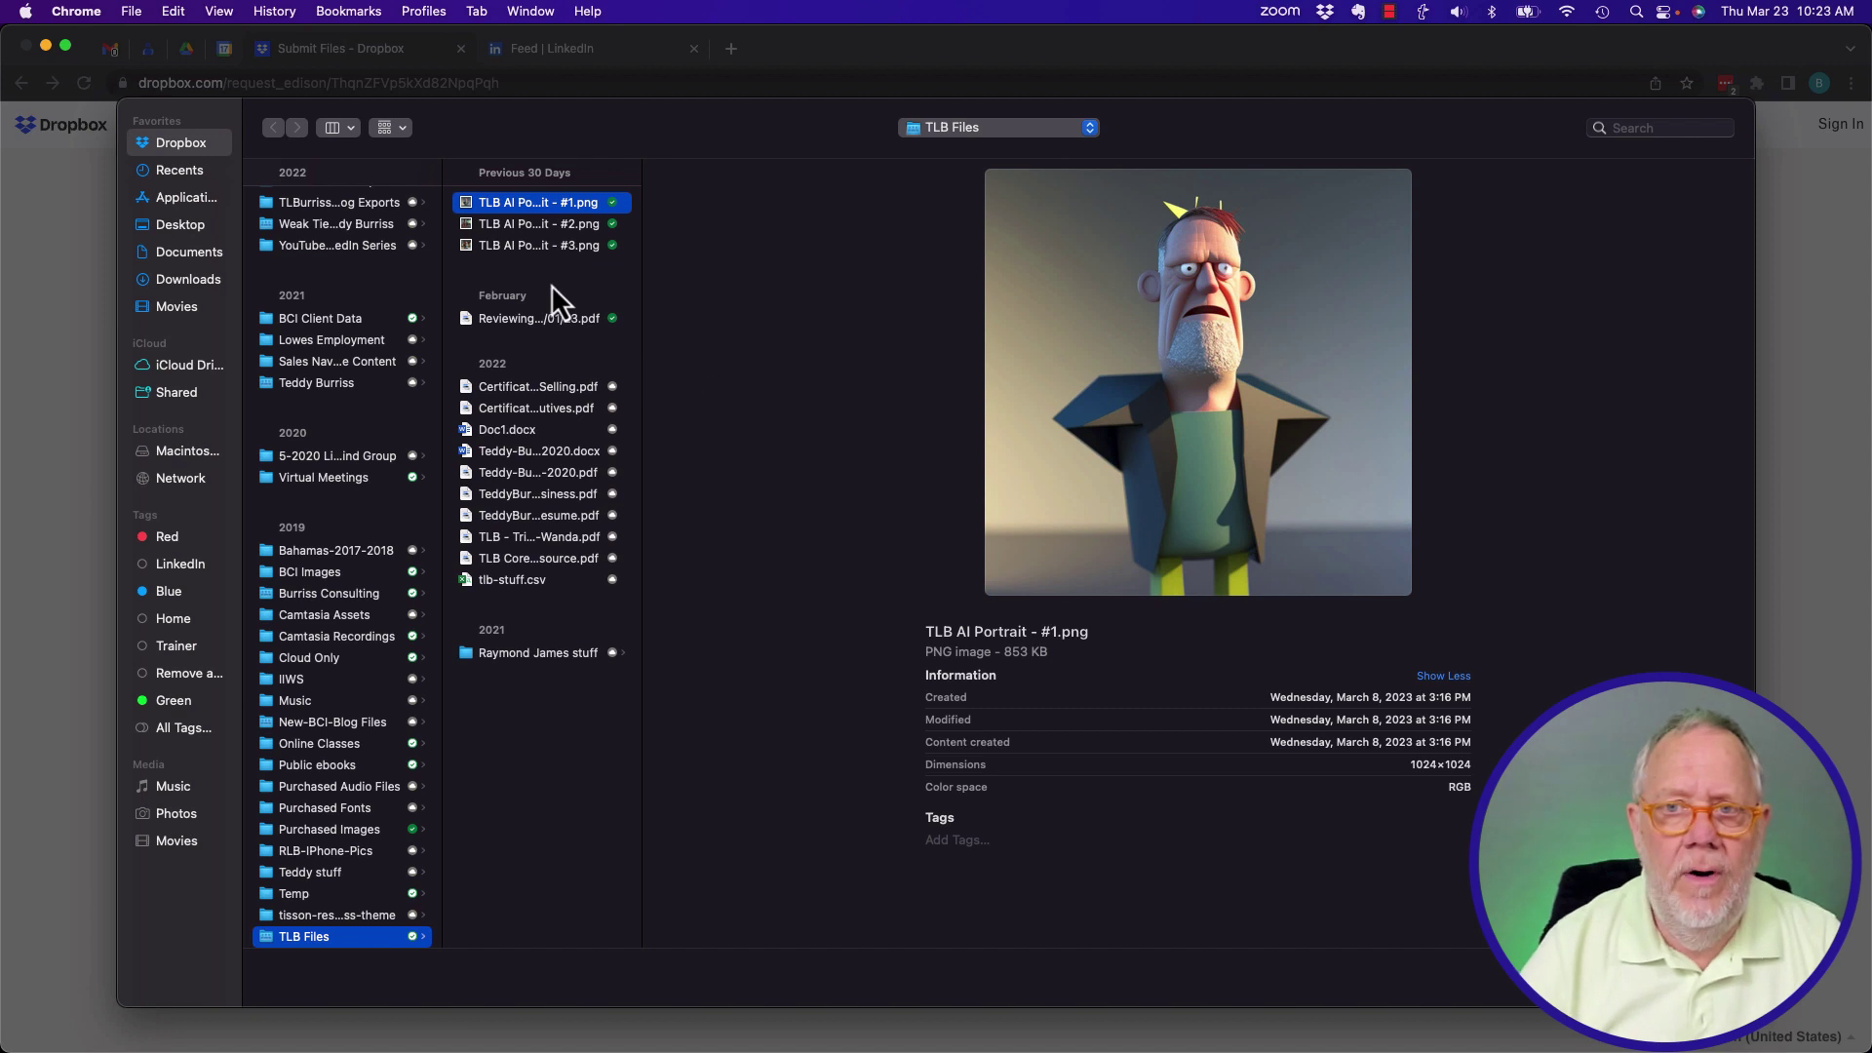
{"action": "left_click", "coordinate": [528, 252], "text": "super"}
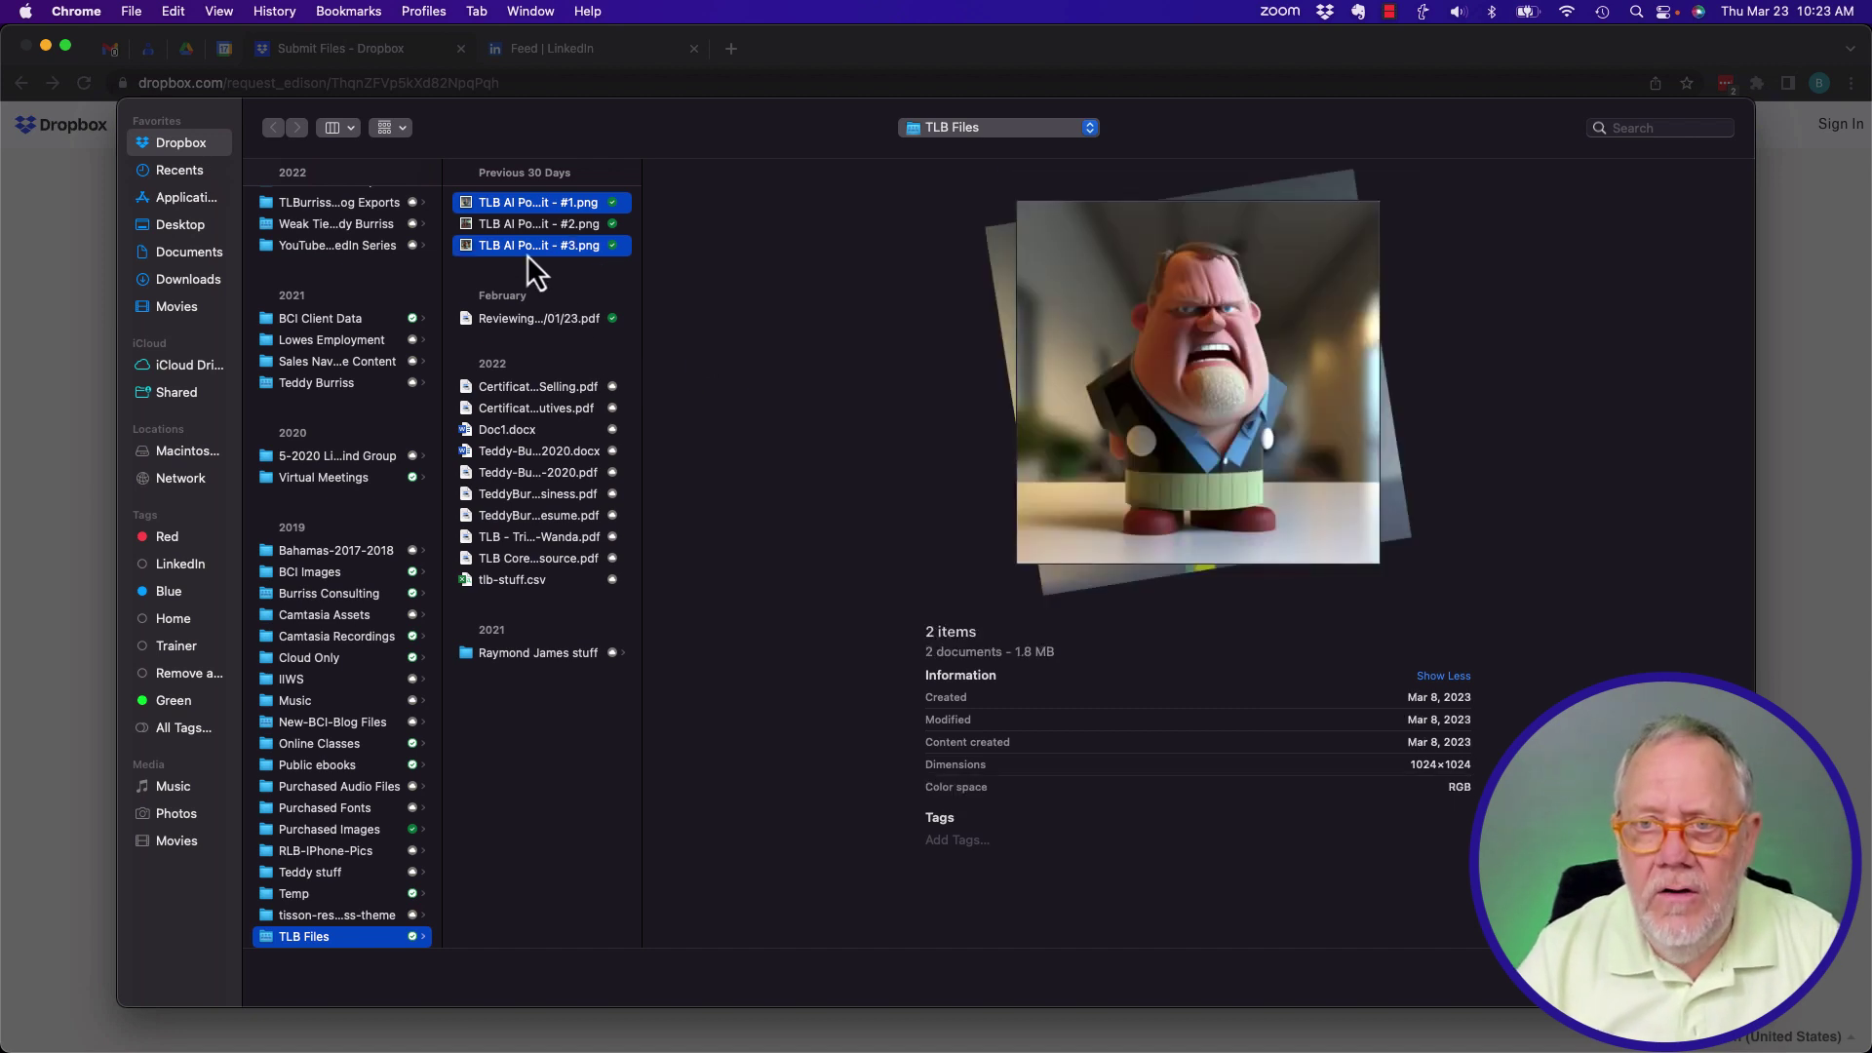
{"action": "left_click", "coordinate": [508, 323], "text": "super"}
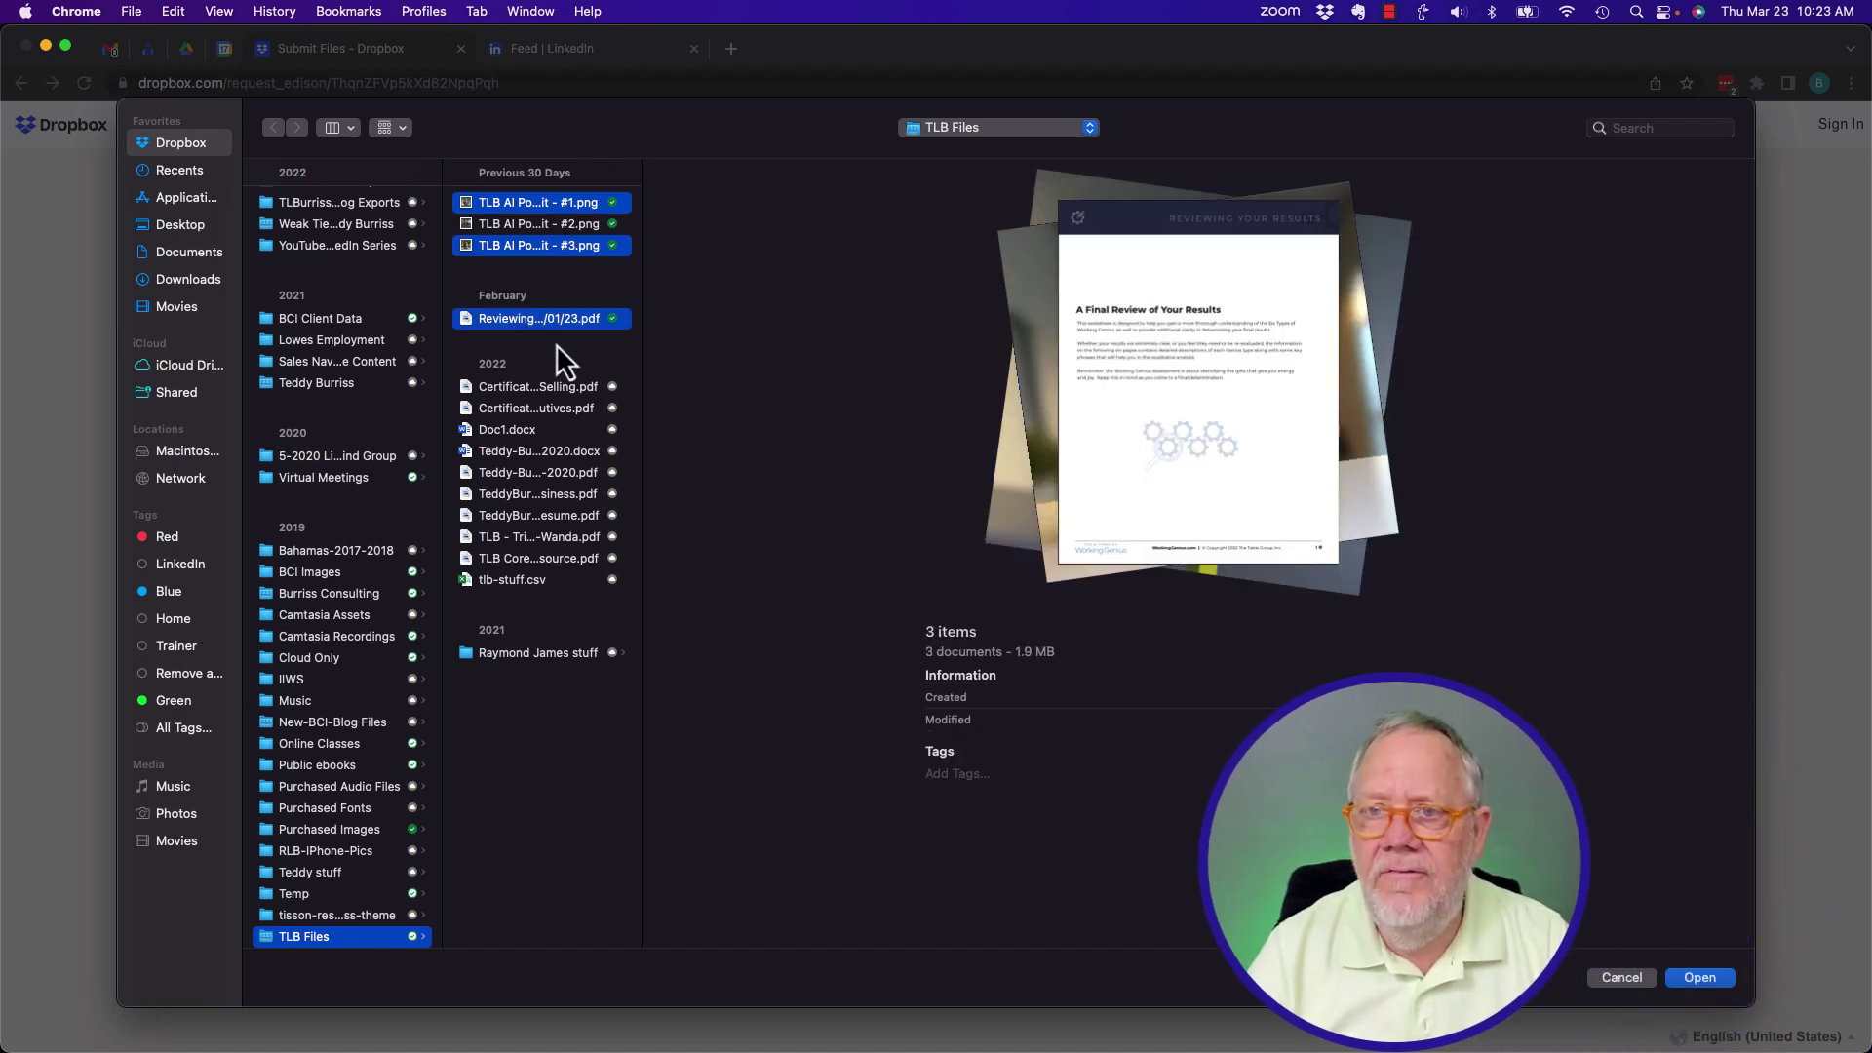
{"action": "left_click", "coordinate": [1705, 980]}
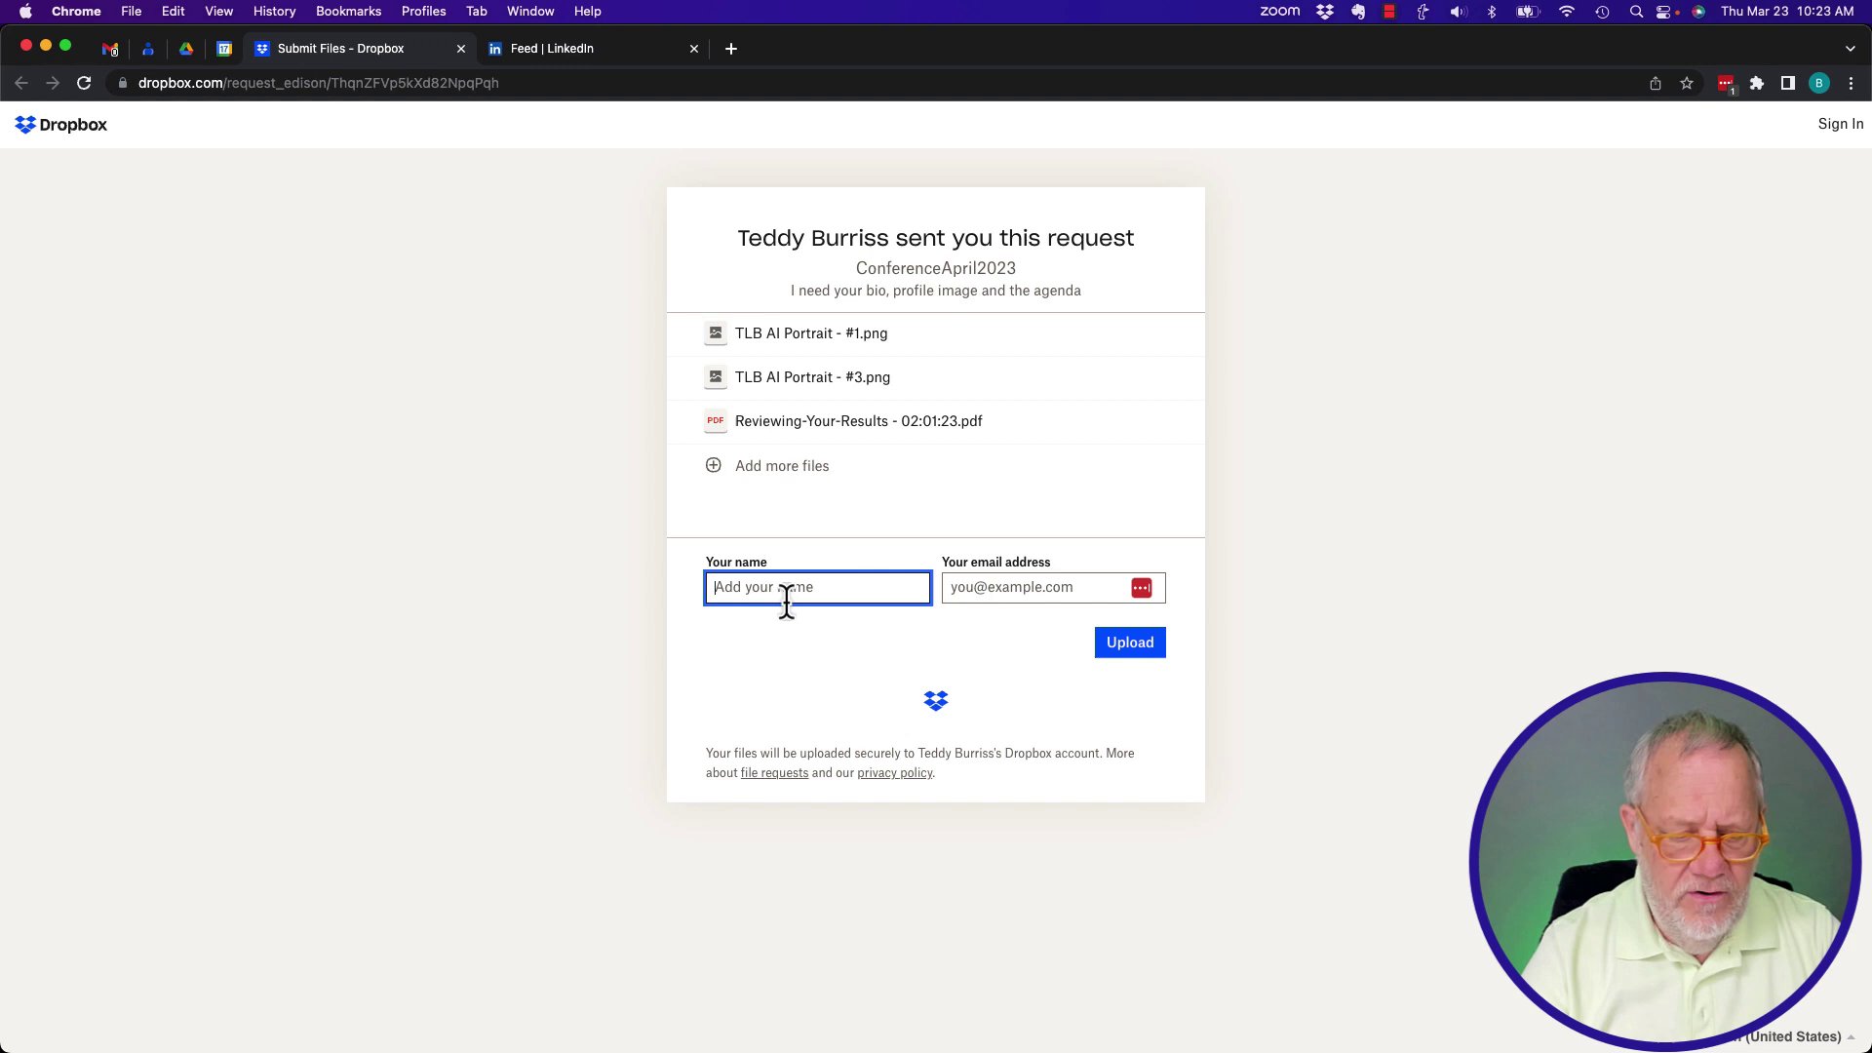
Fill in the submitter's name and e-mail address and upload the three files.
{"action": "type", "text": "BCI"}
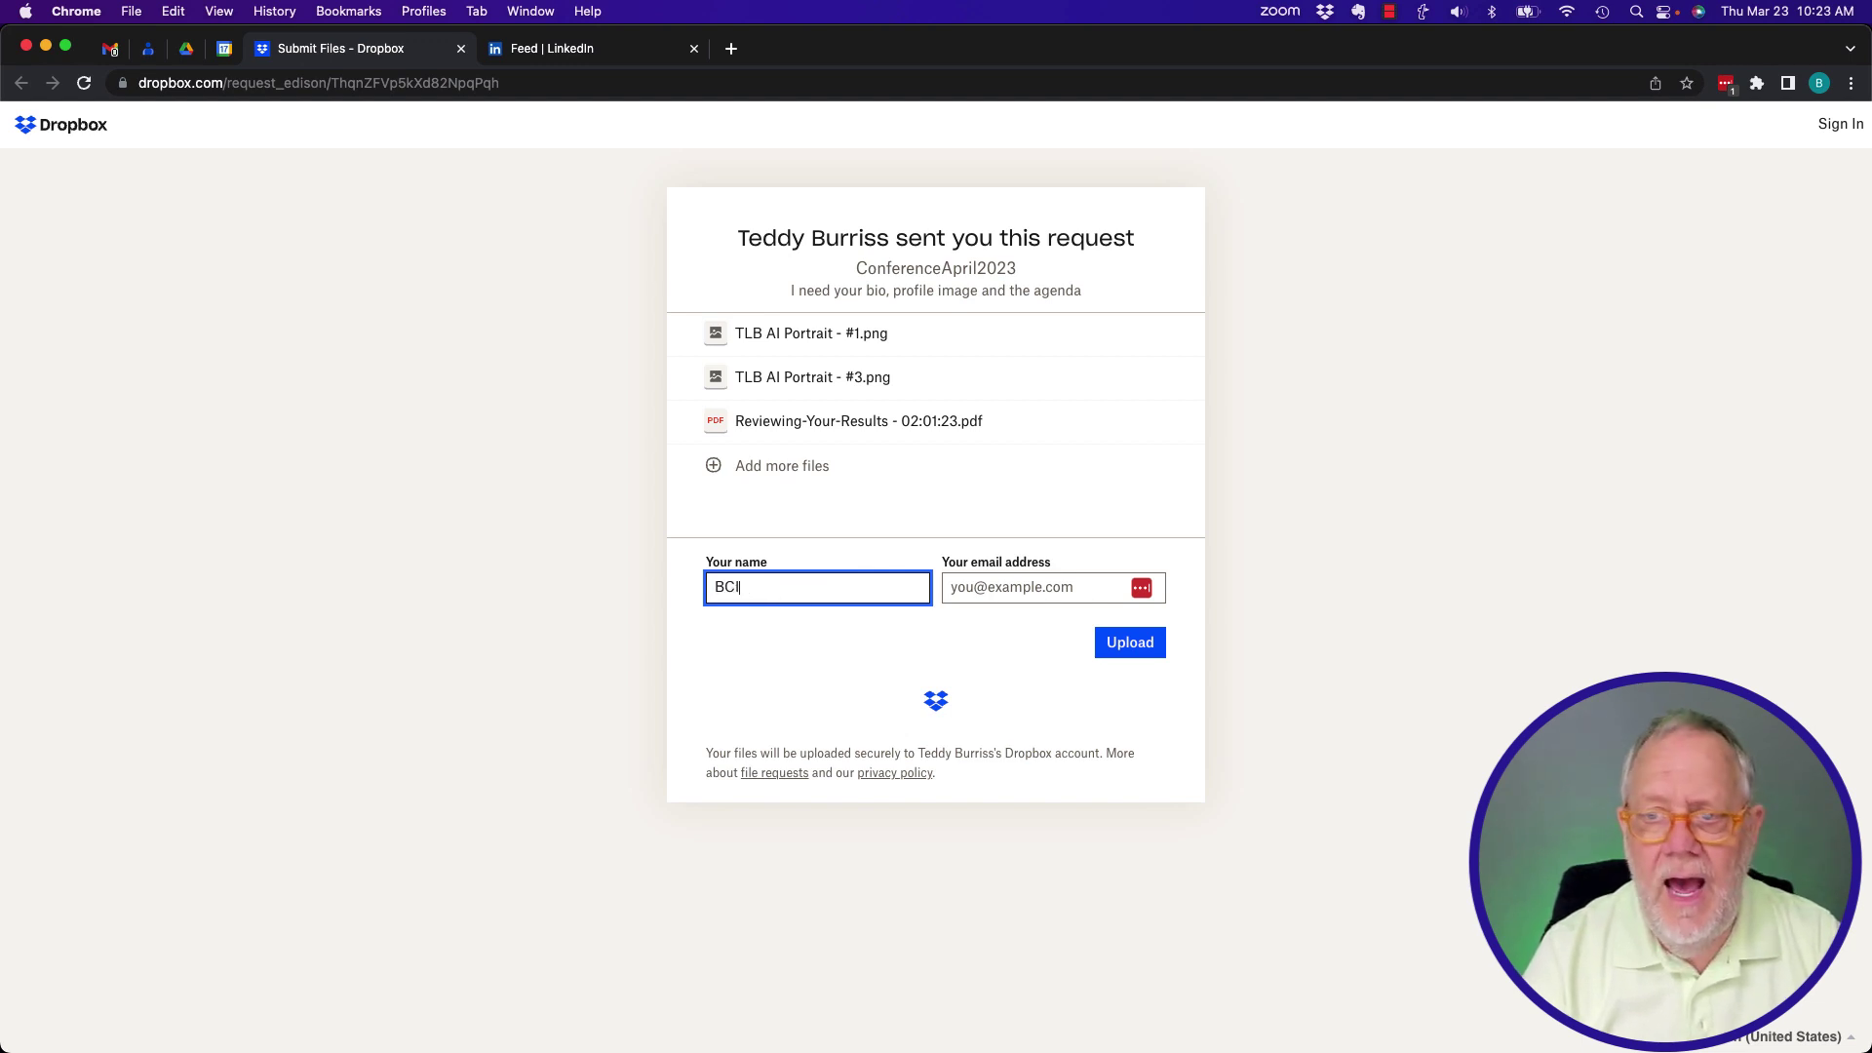
{"action": "key", "text": "Tab"}
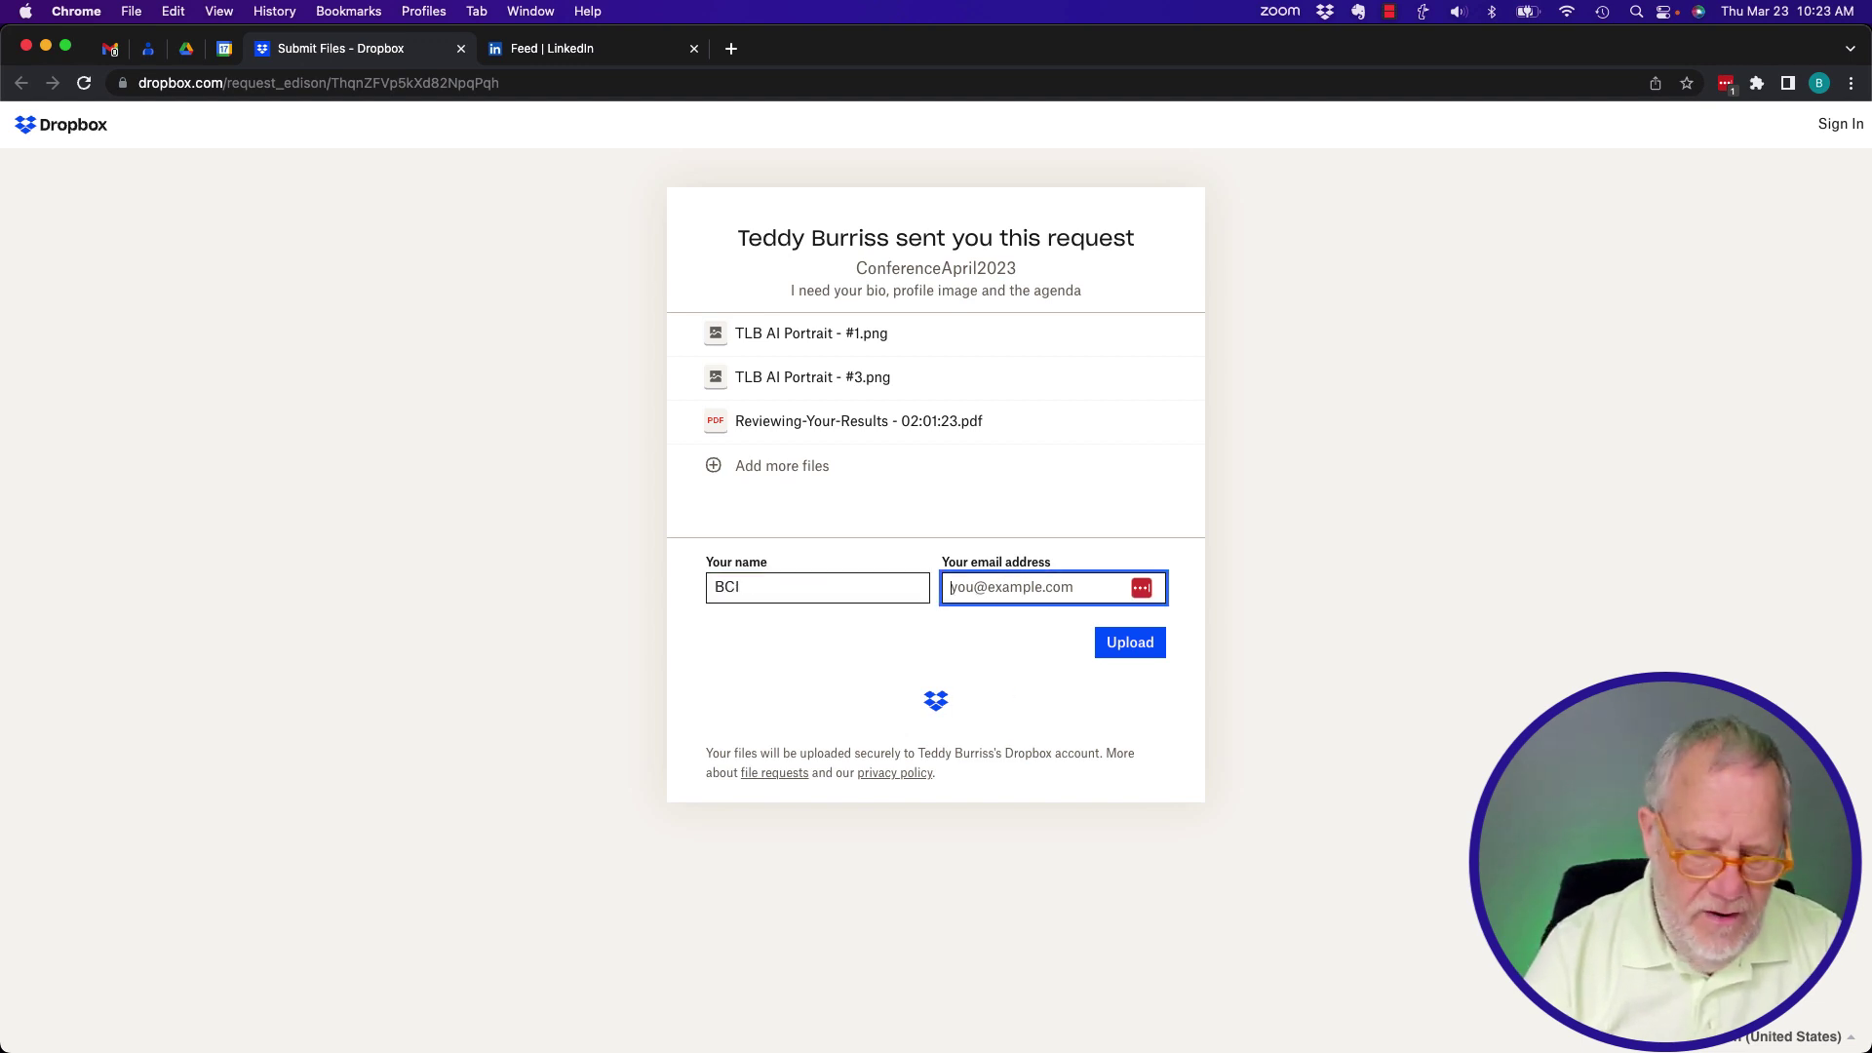
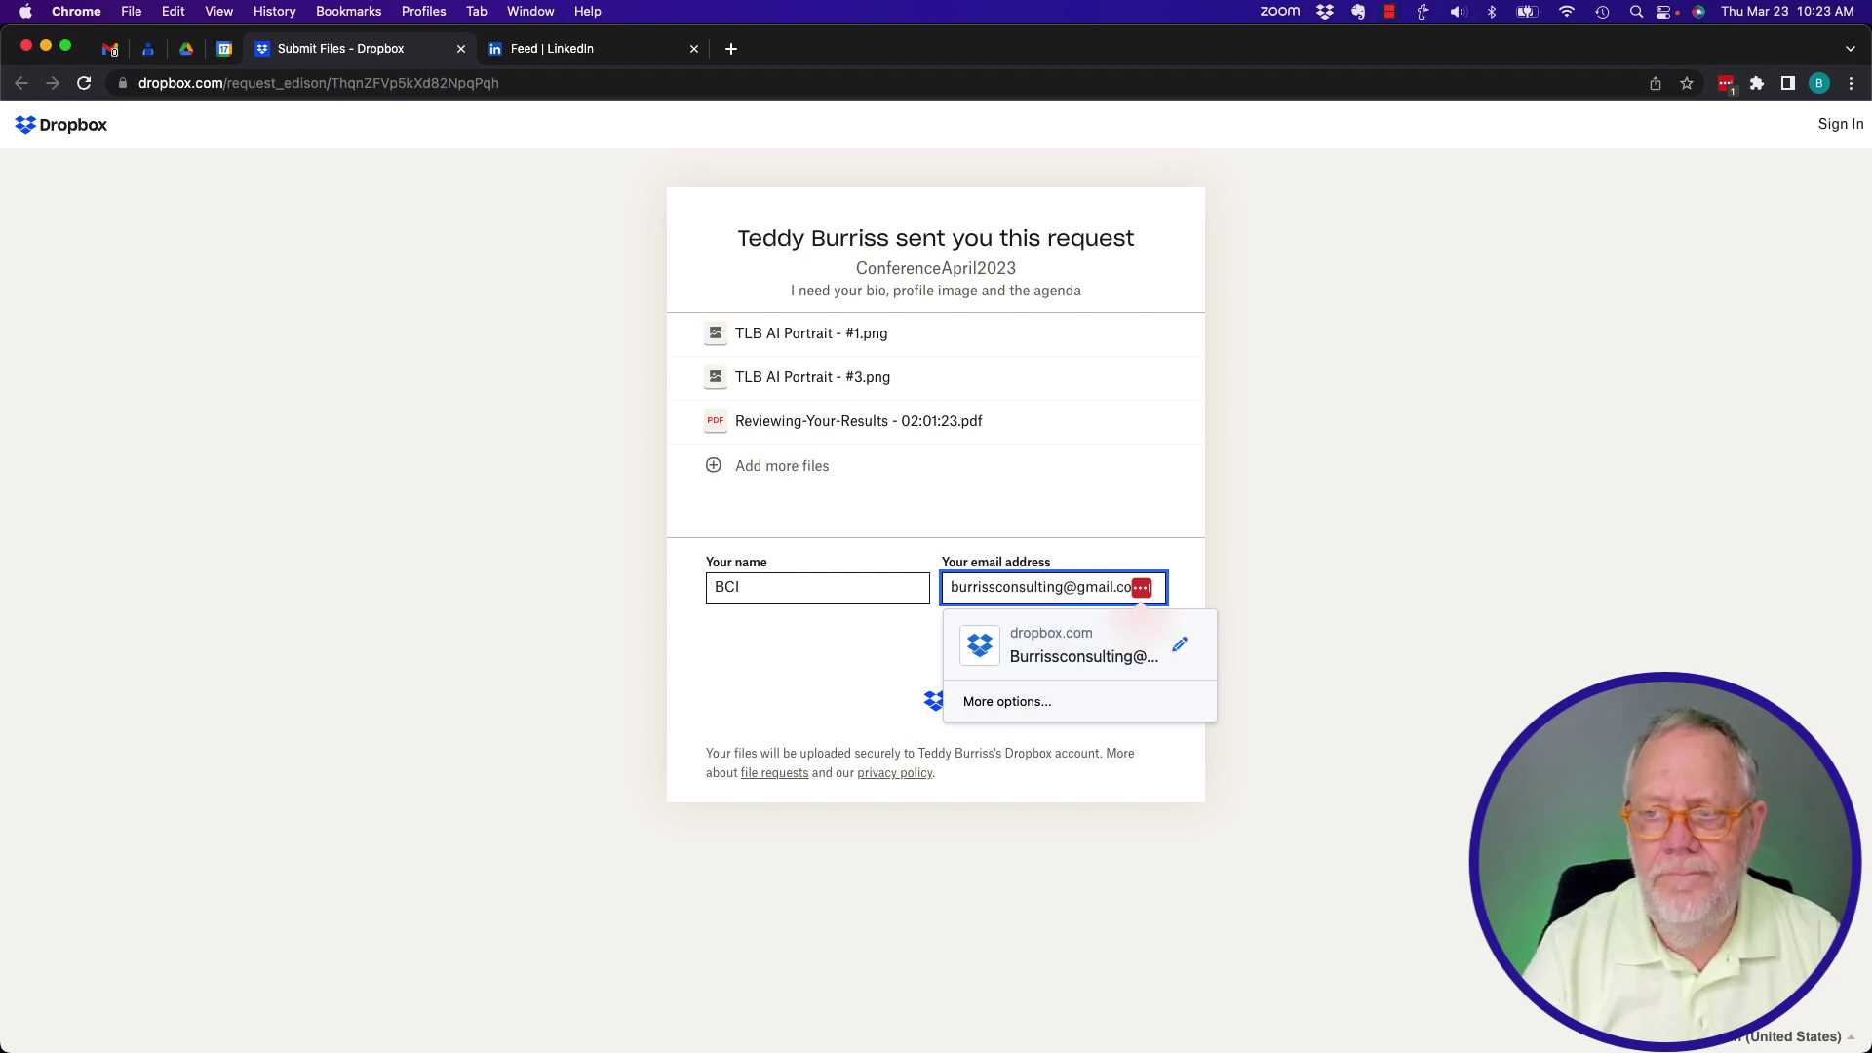
{"action": "key", "text": "Tab"}
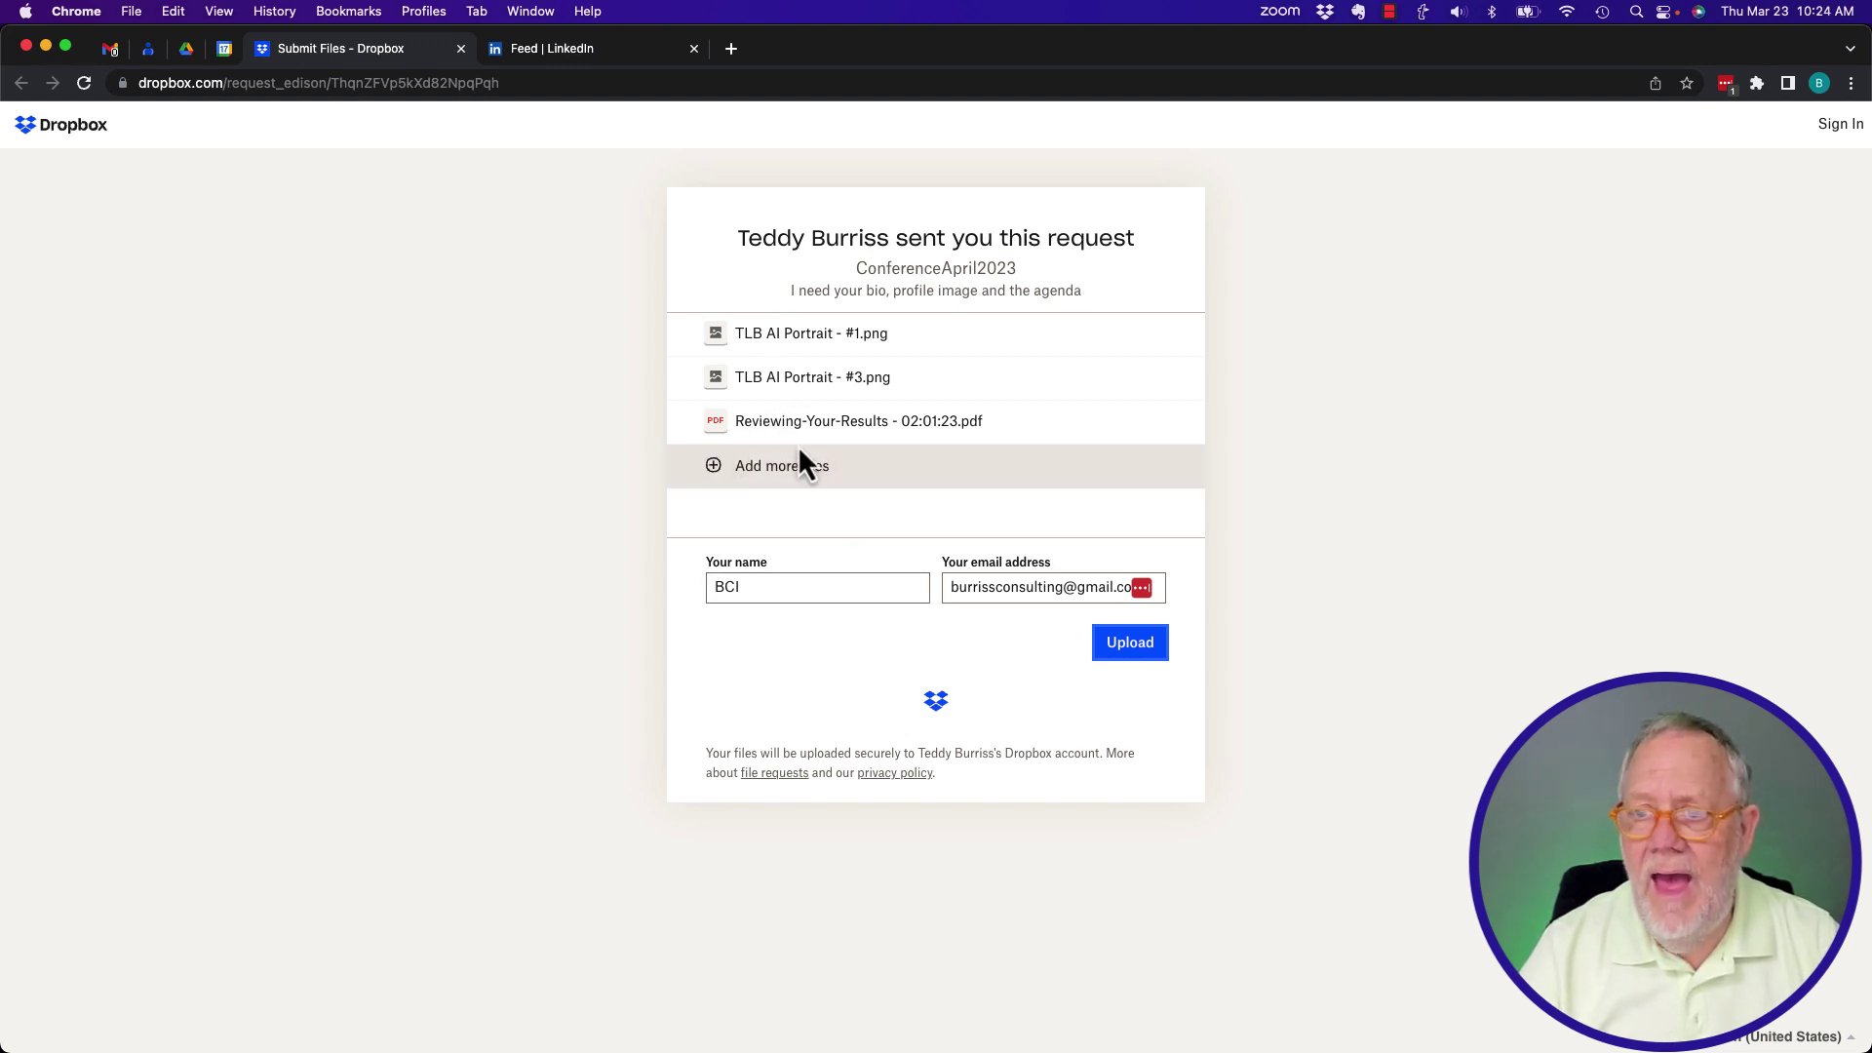
{"action": "left_click", "coordinate": [1121, 651]}
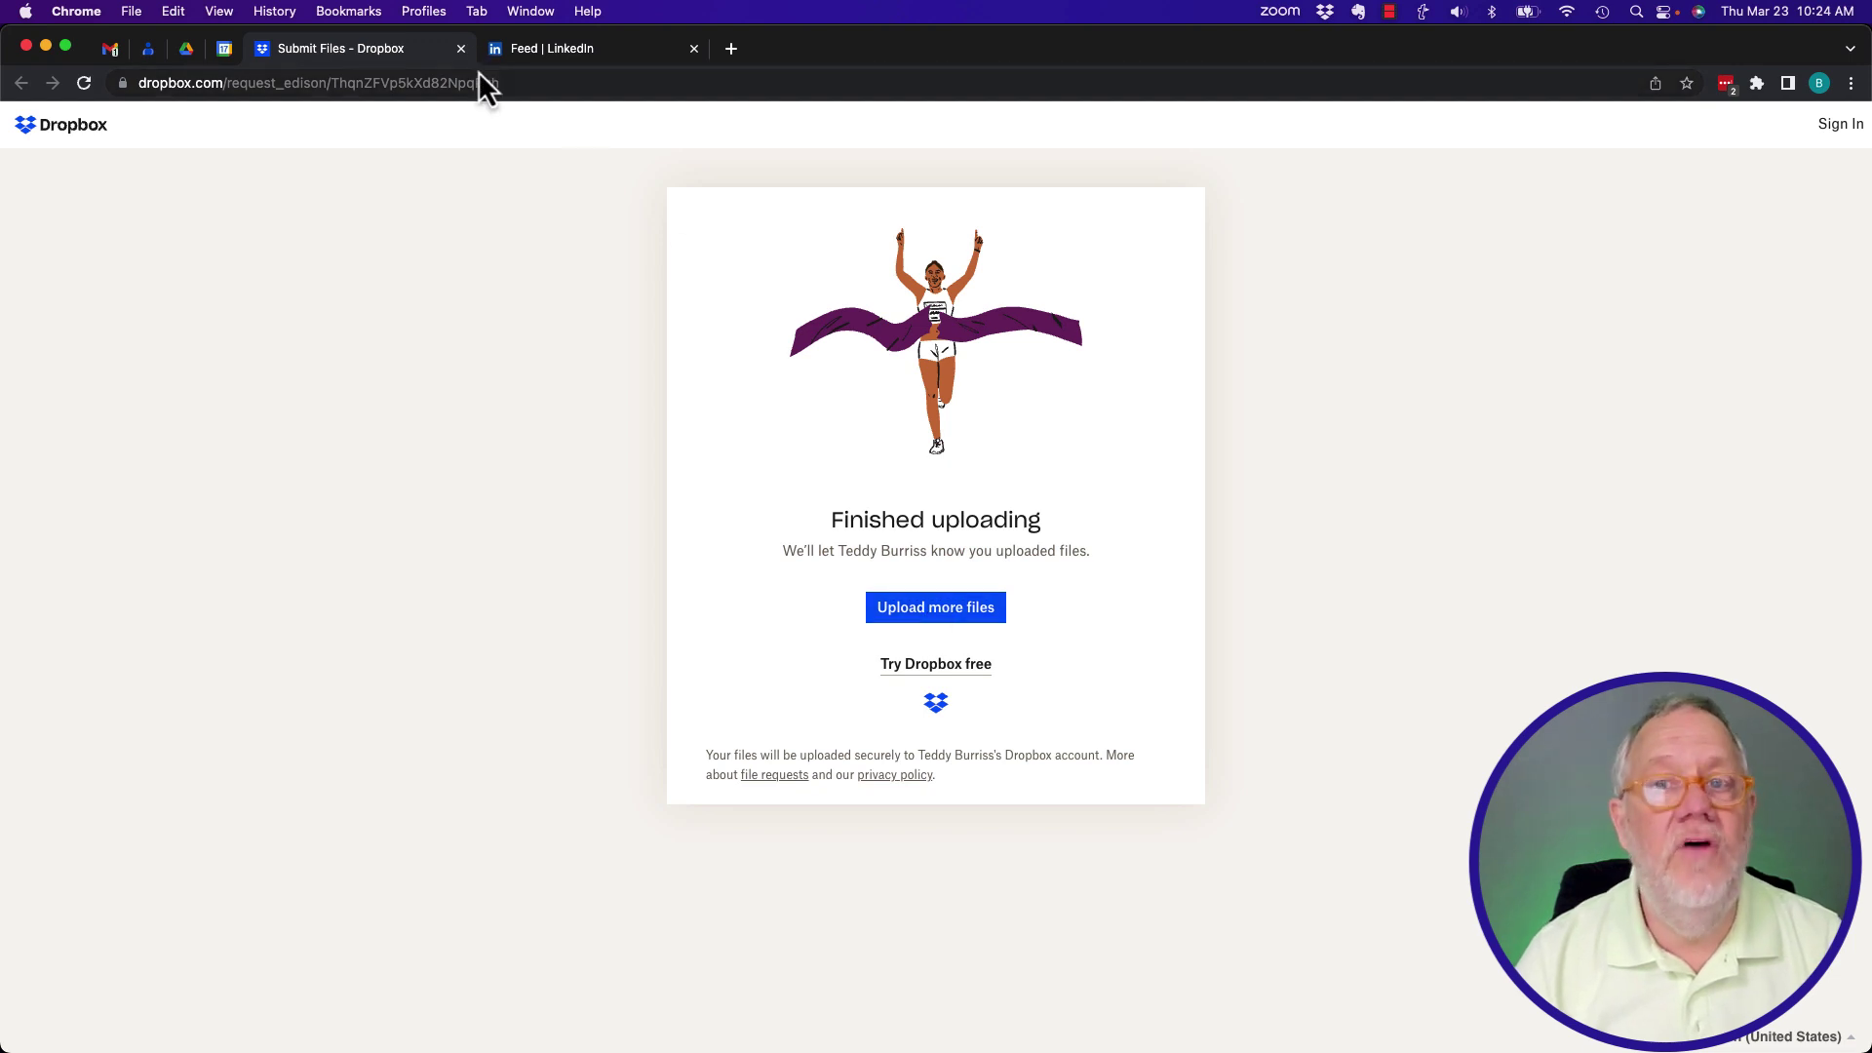
Close the upload page, check ConferenceApril2023 shows 1 submitter and 3 uploads, and copy its link.
{"action": "left_click", "coordinate": [460, 49]}
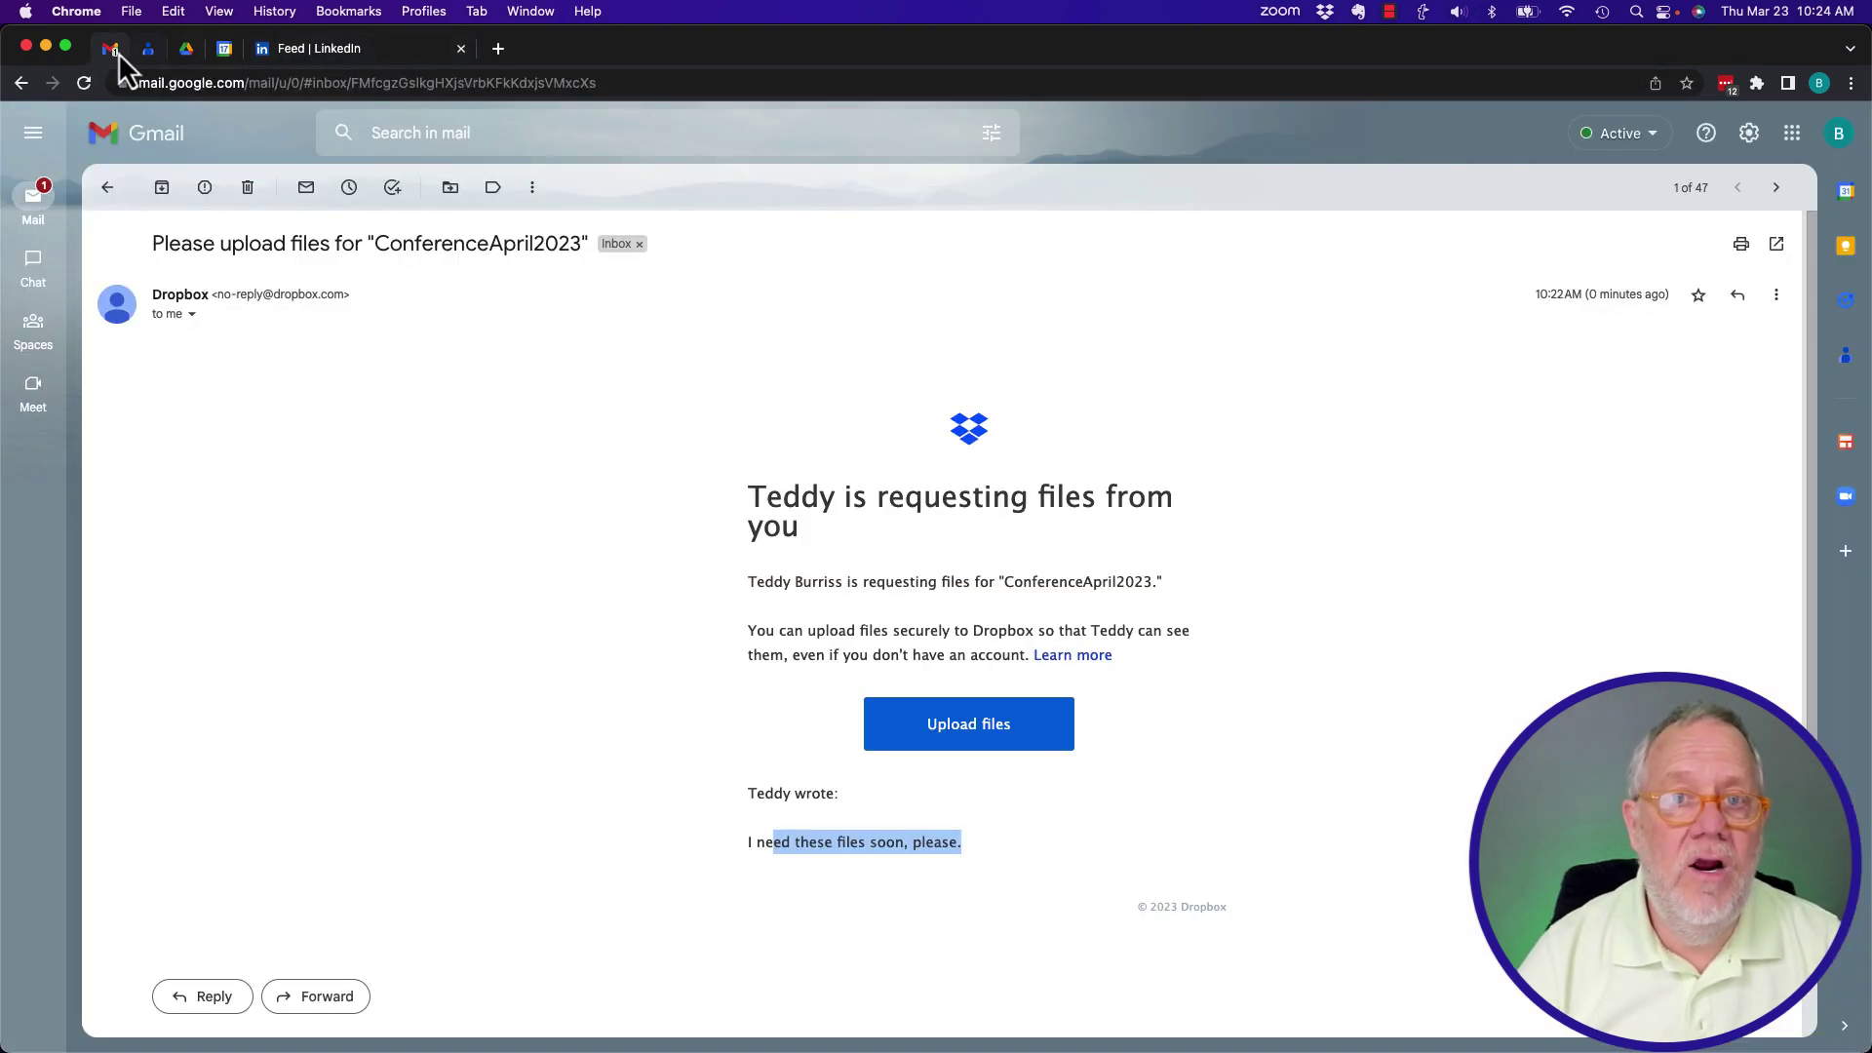
{"action": "left_click", "coordinate": [107, 186]}
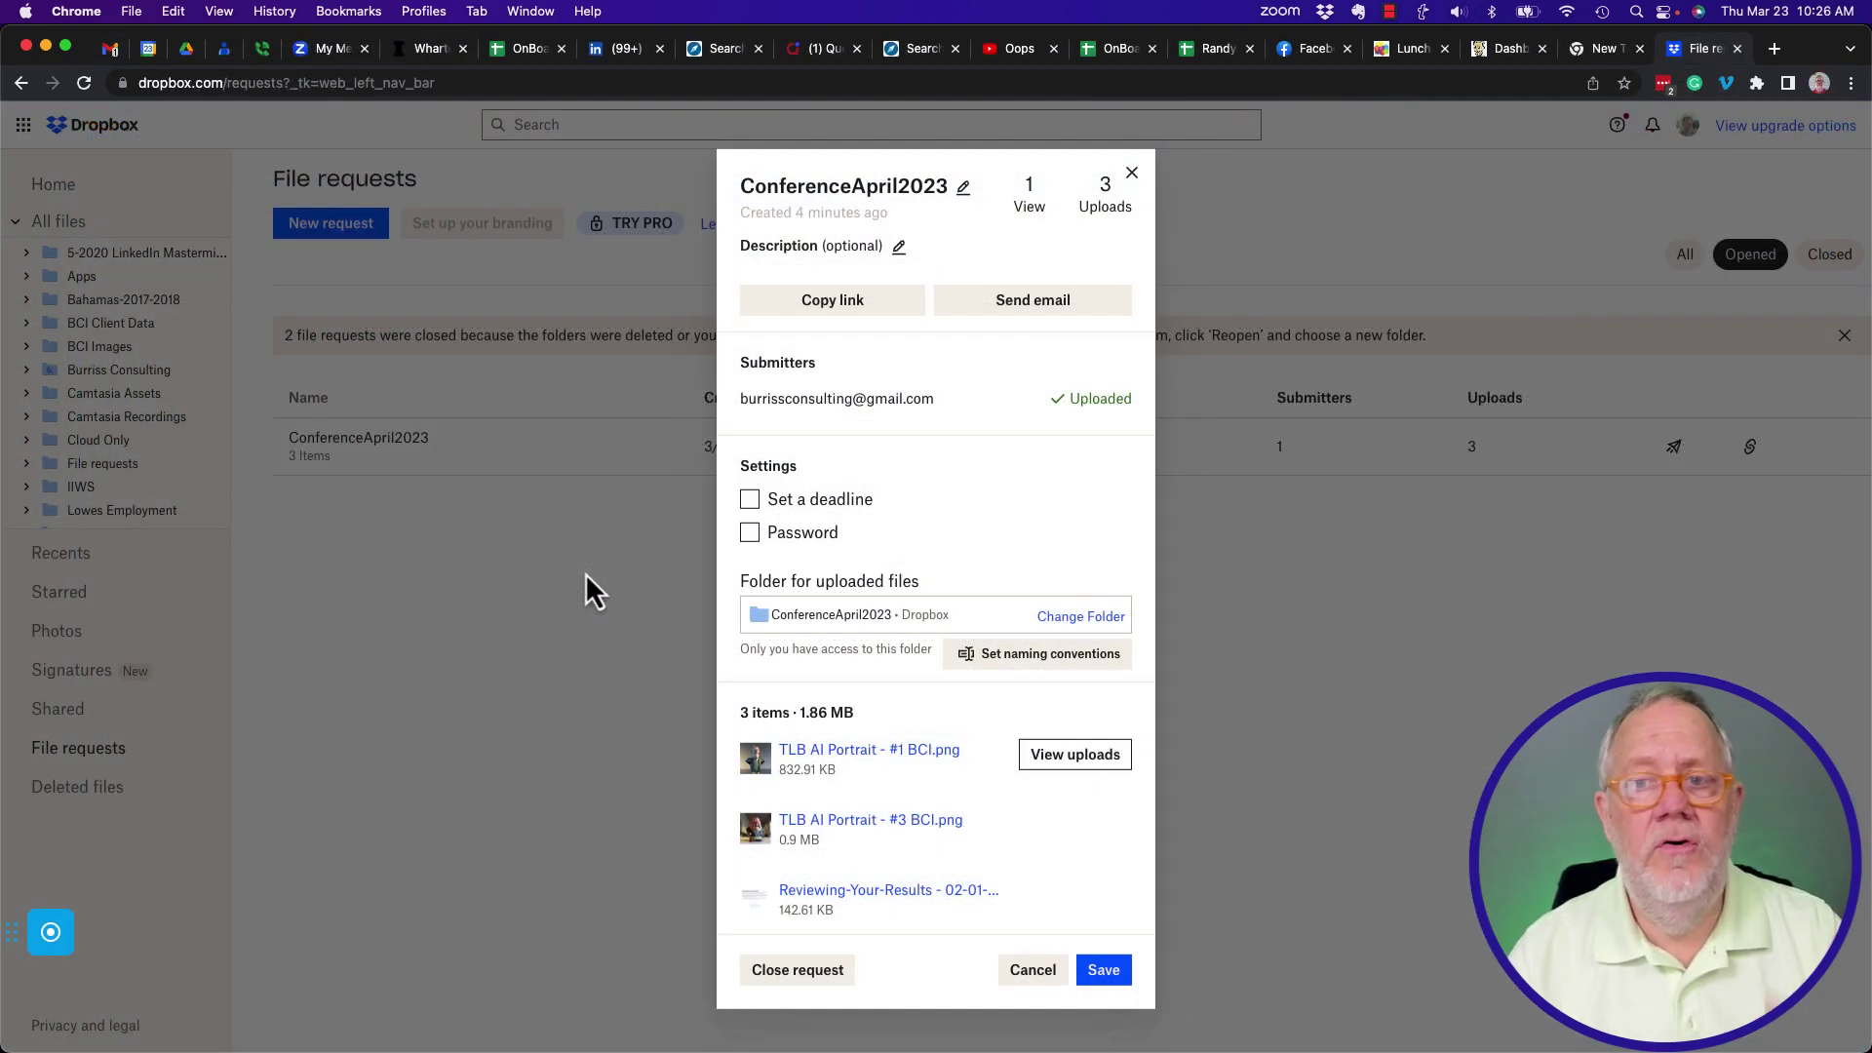
{"action": "left_click", "coordinate": [832, 303]}
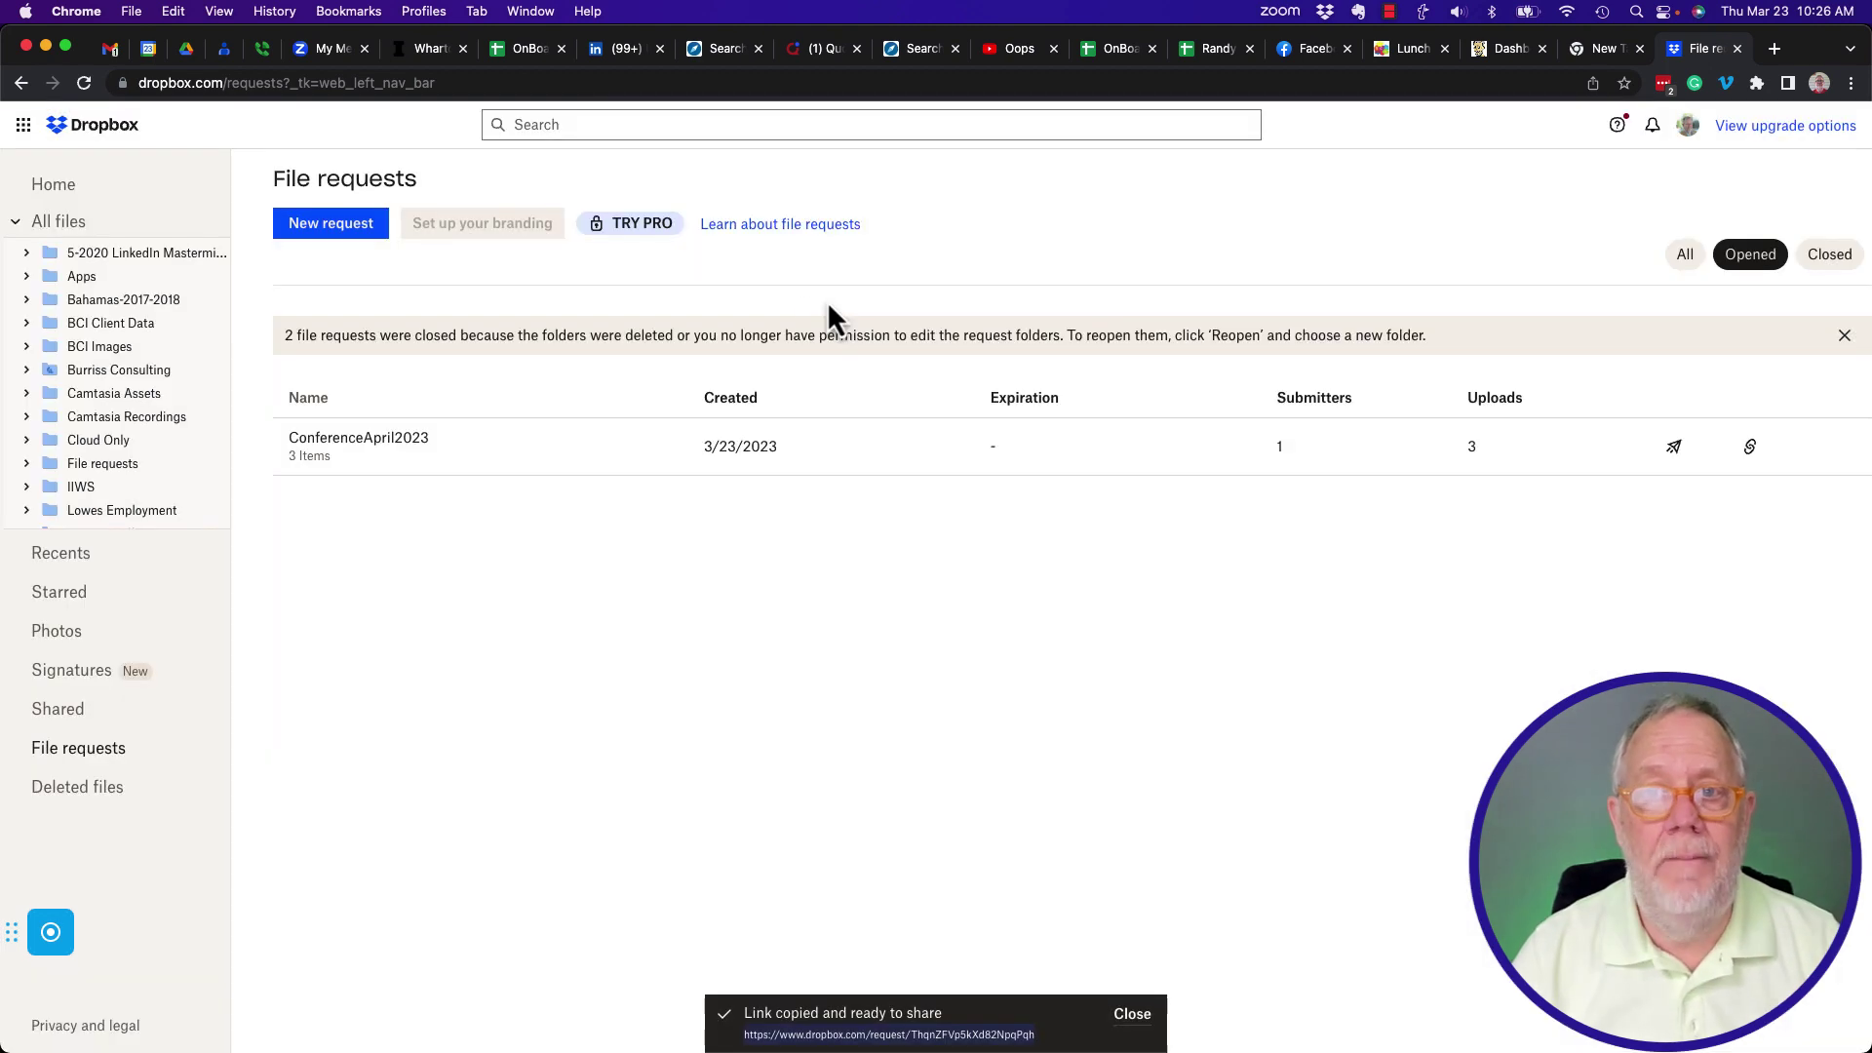
Switch to another Chrome profile and load the pasted ConferenceApril2023 request link in a new tab.
{"action": "left_click", "coordinate": [413, 15]}
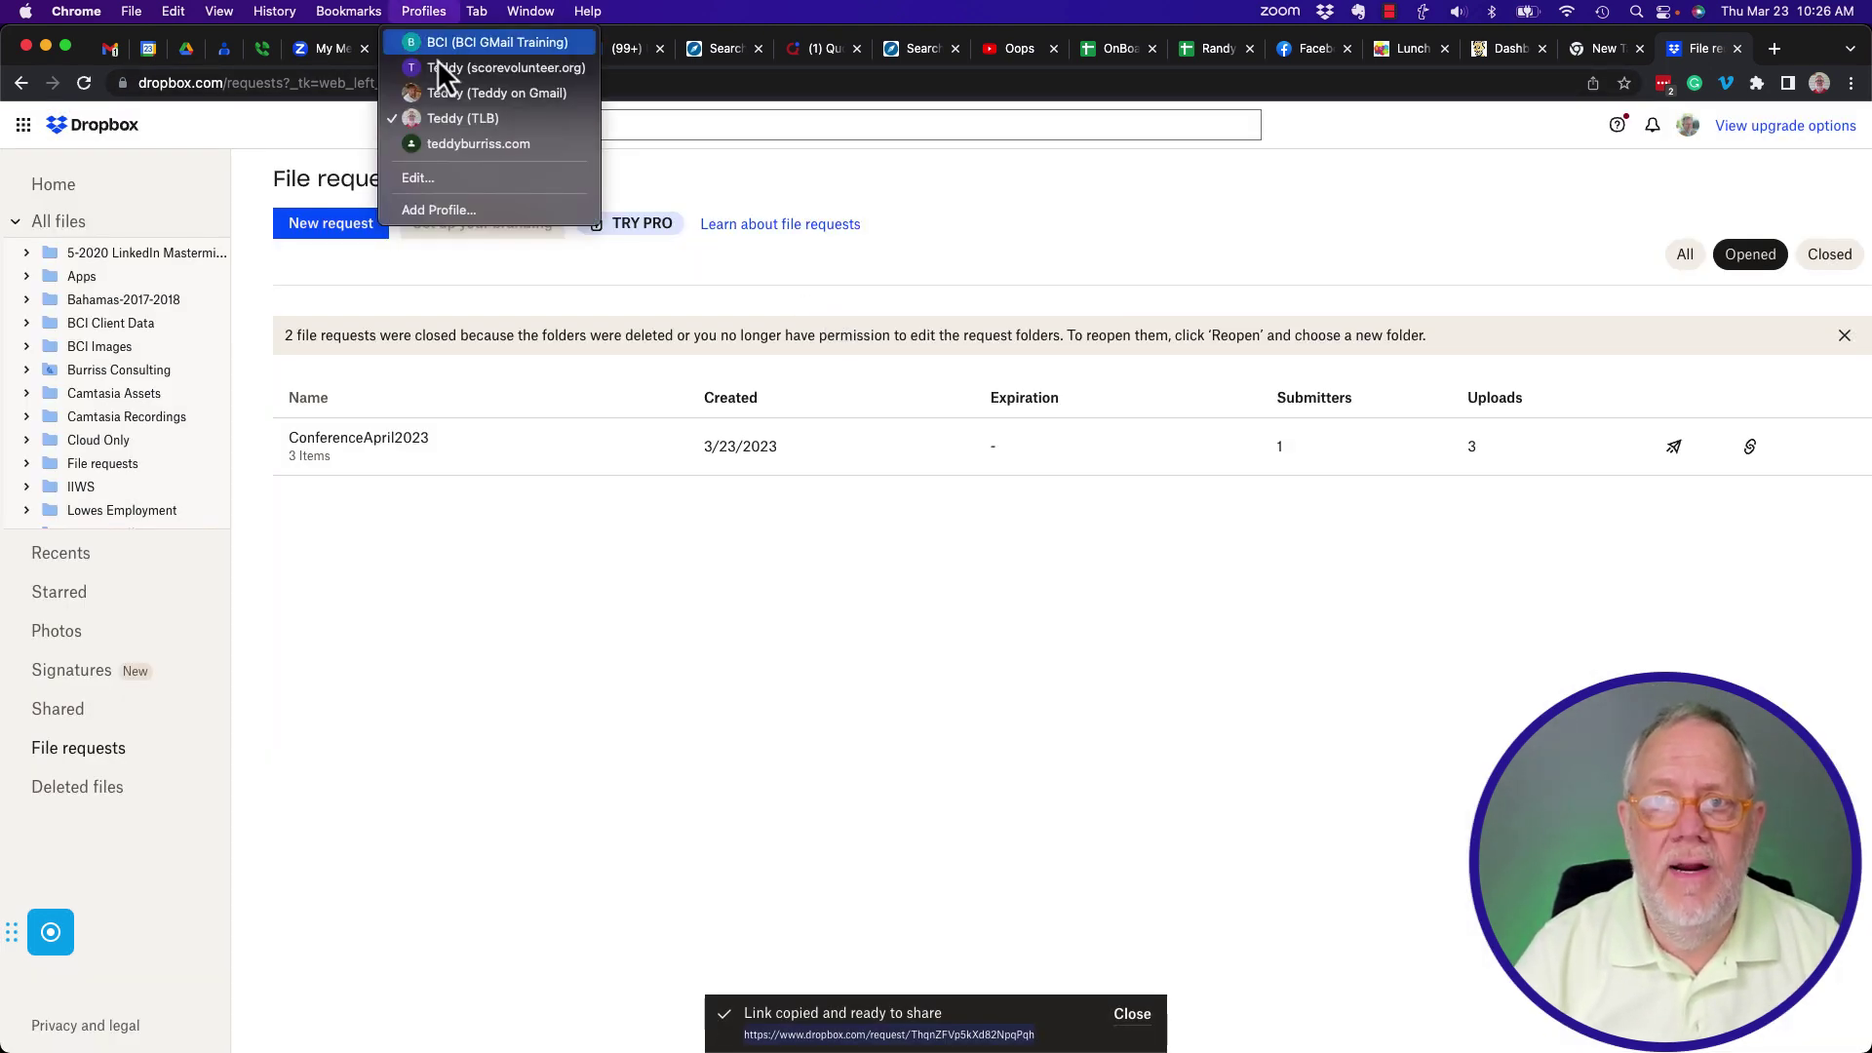
{"action": "left_click", "coordinate": [491, 130]}
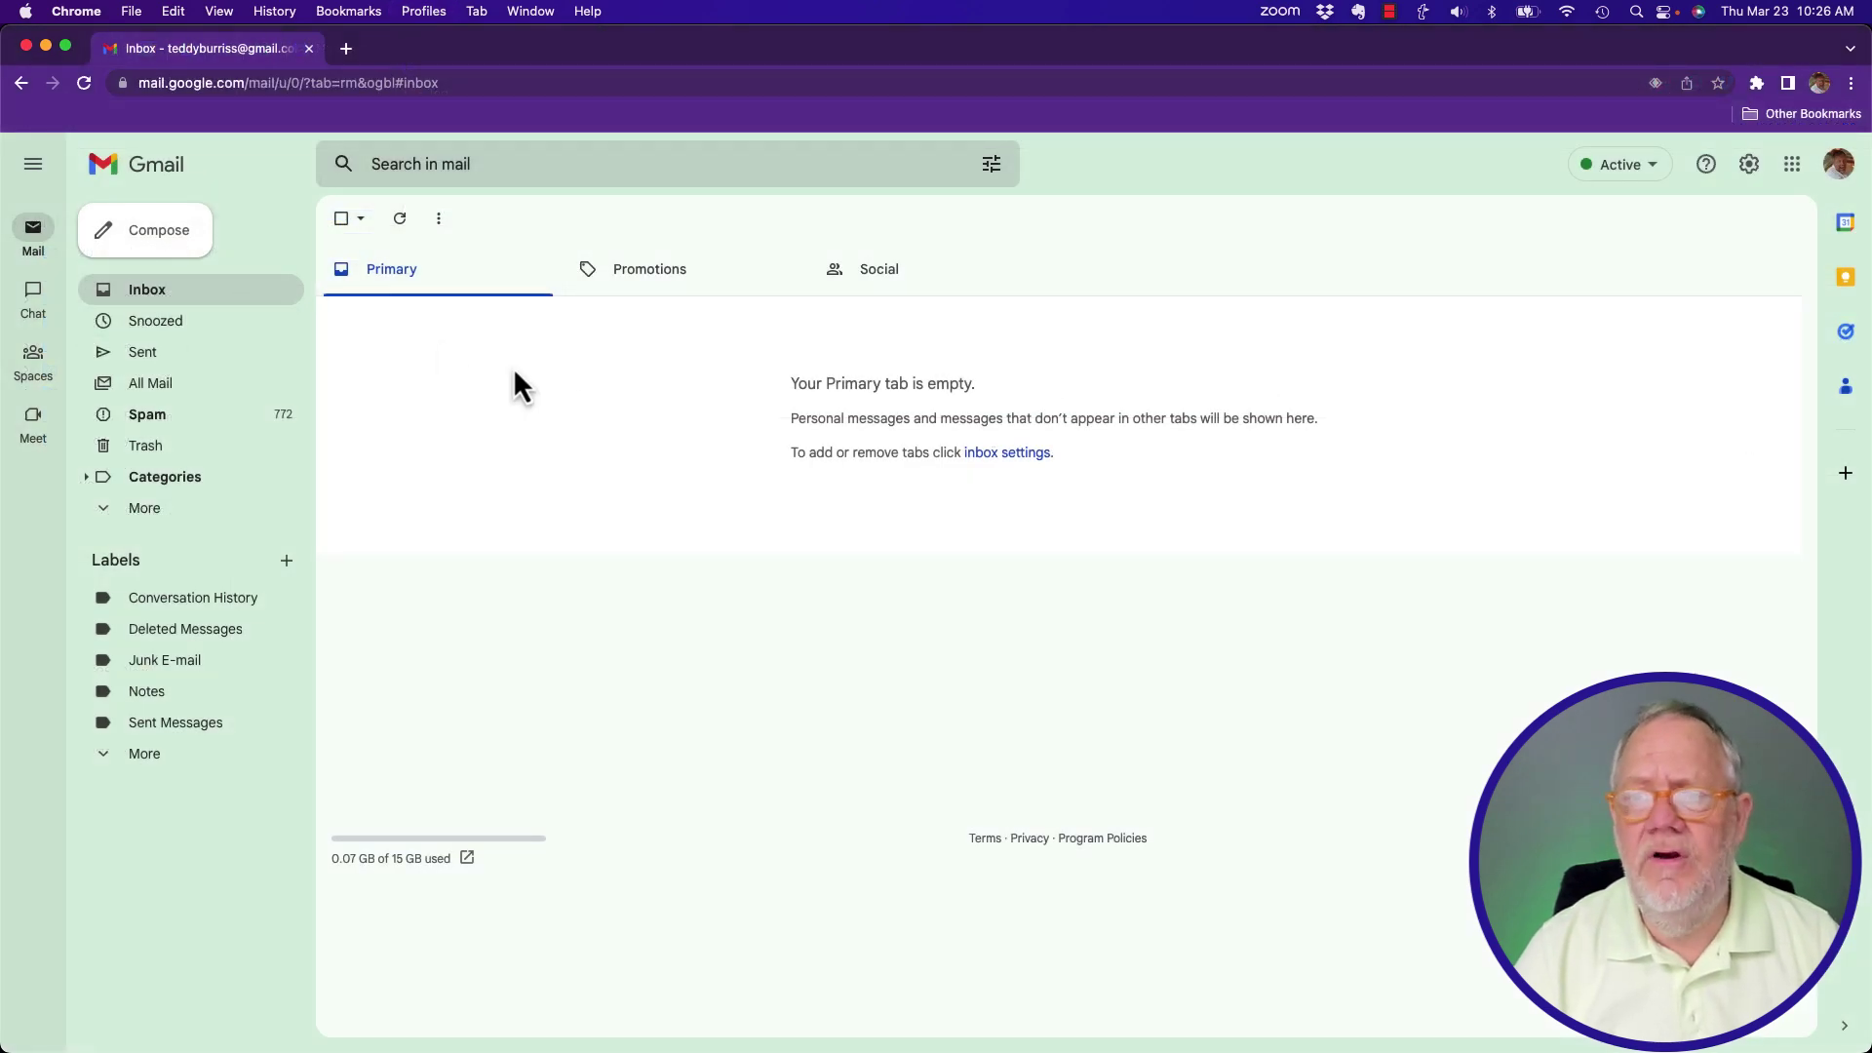
{"action": "left_click", "coordinate": [347, 55]}
{"action": "key", "text": "super+v"}
{"action": "key", "text": "Return"}
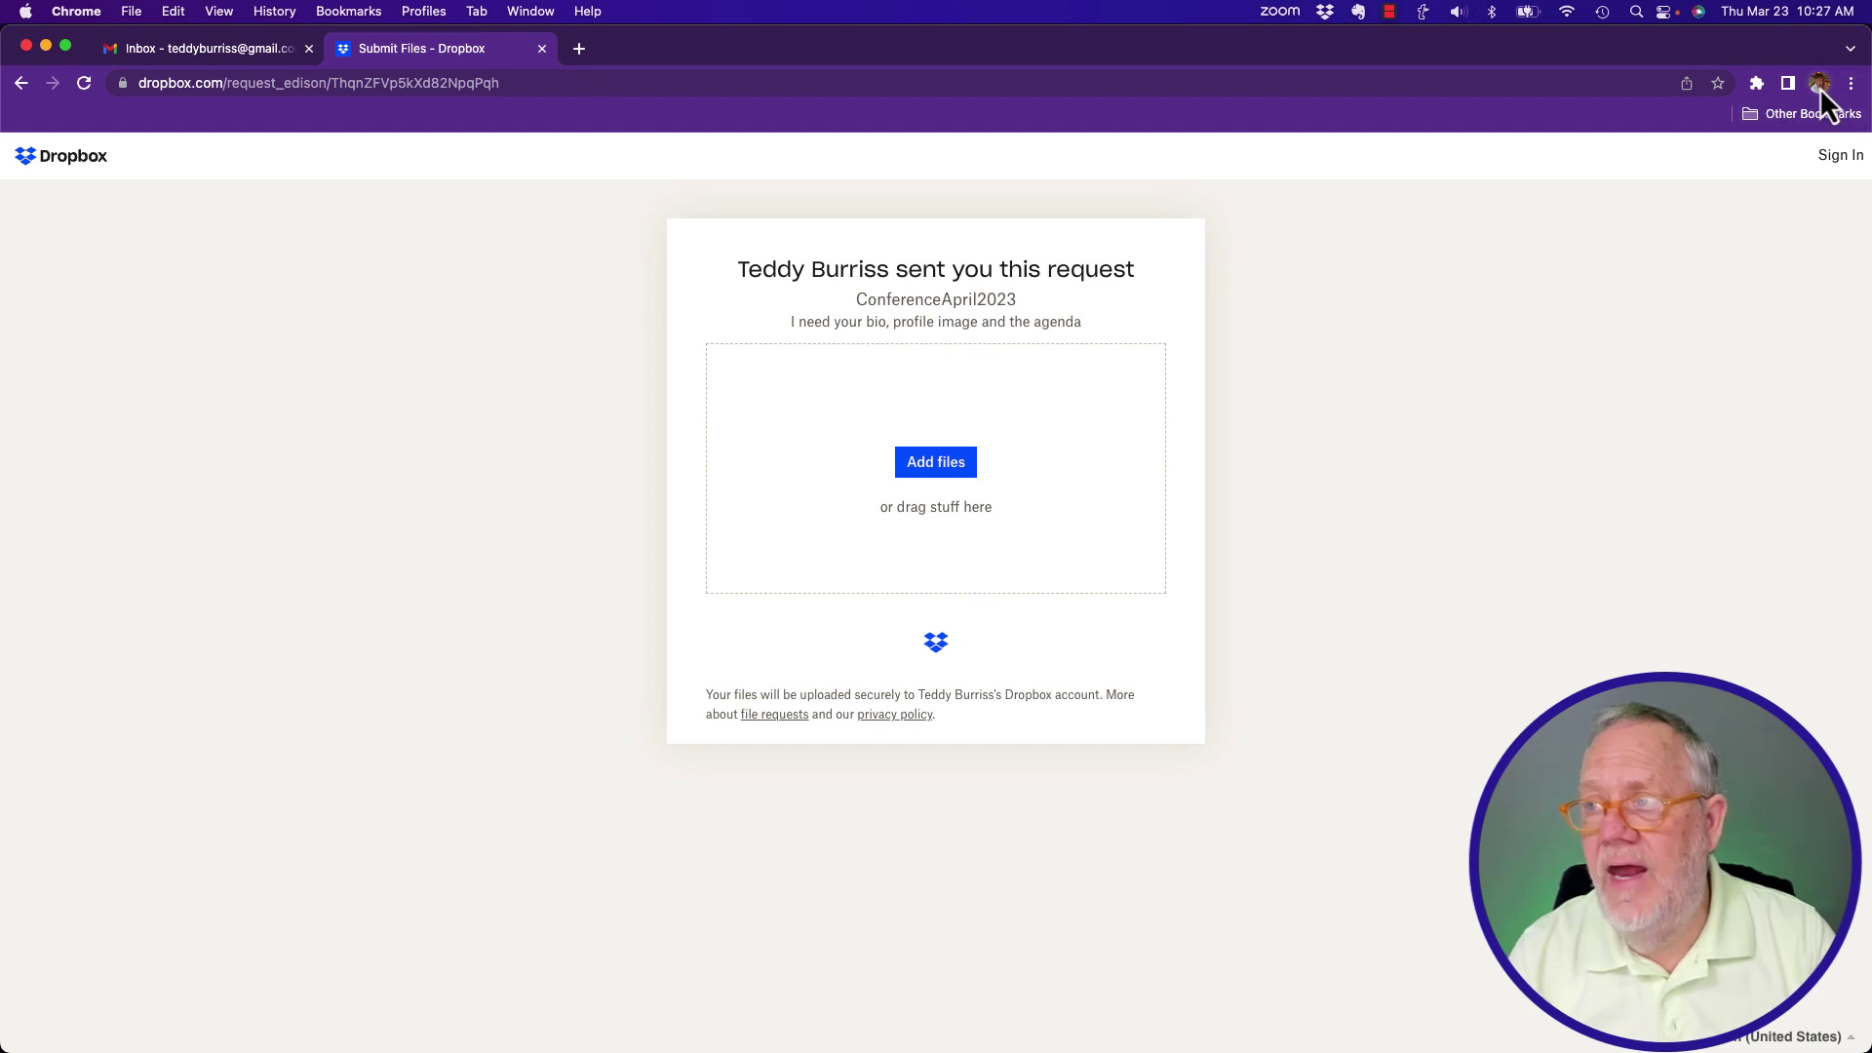
{"action": "left_click", "coordinate": [937, 468]}
From Downloads, attach #1.png, #7.png, #E.png and Agenda NAF Conference March 2023.docx.
{"action": "left_click", "coordinate": [924, 519]}
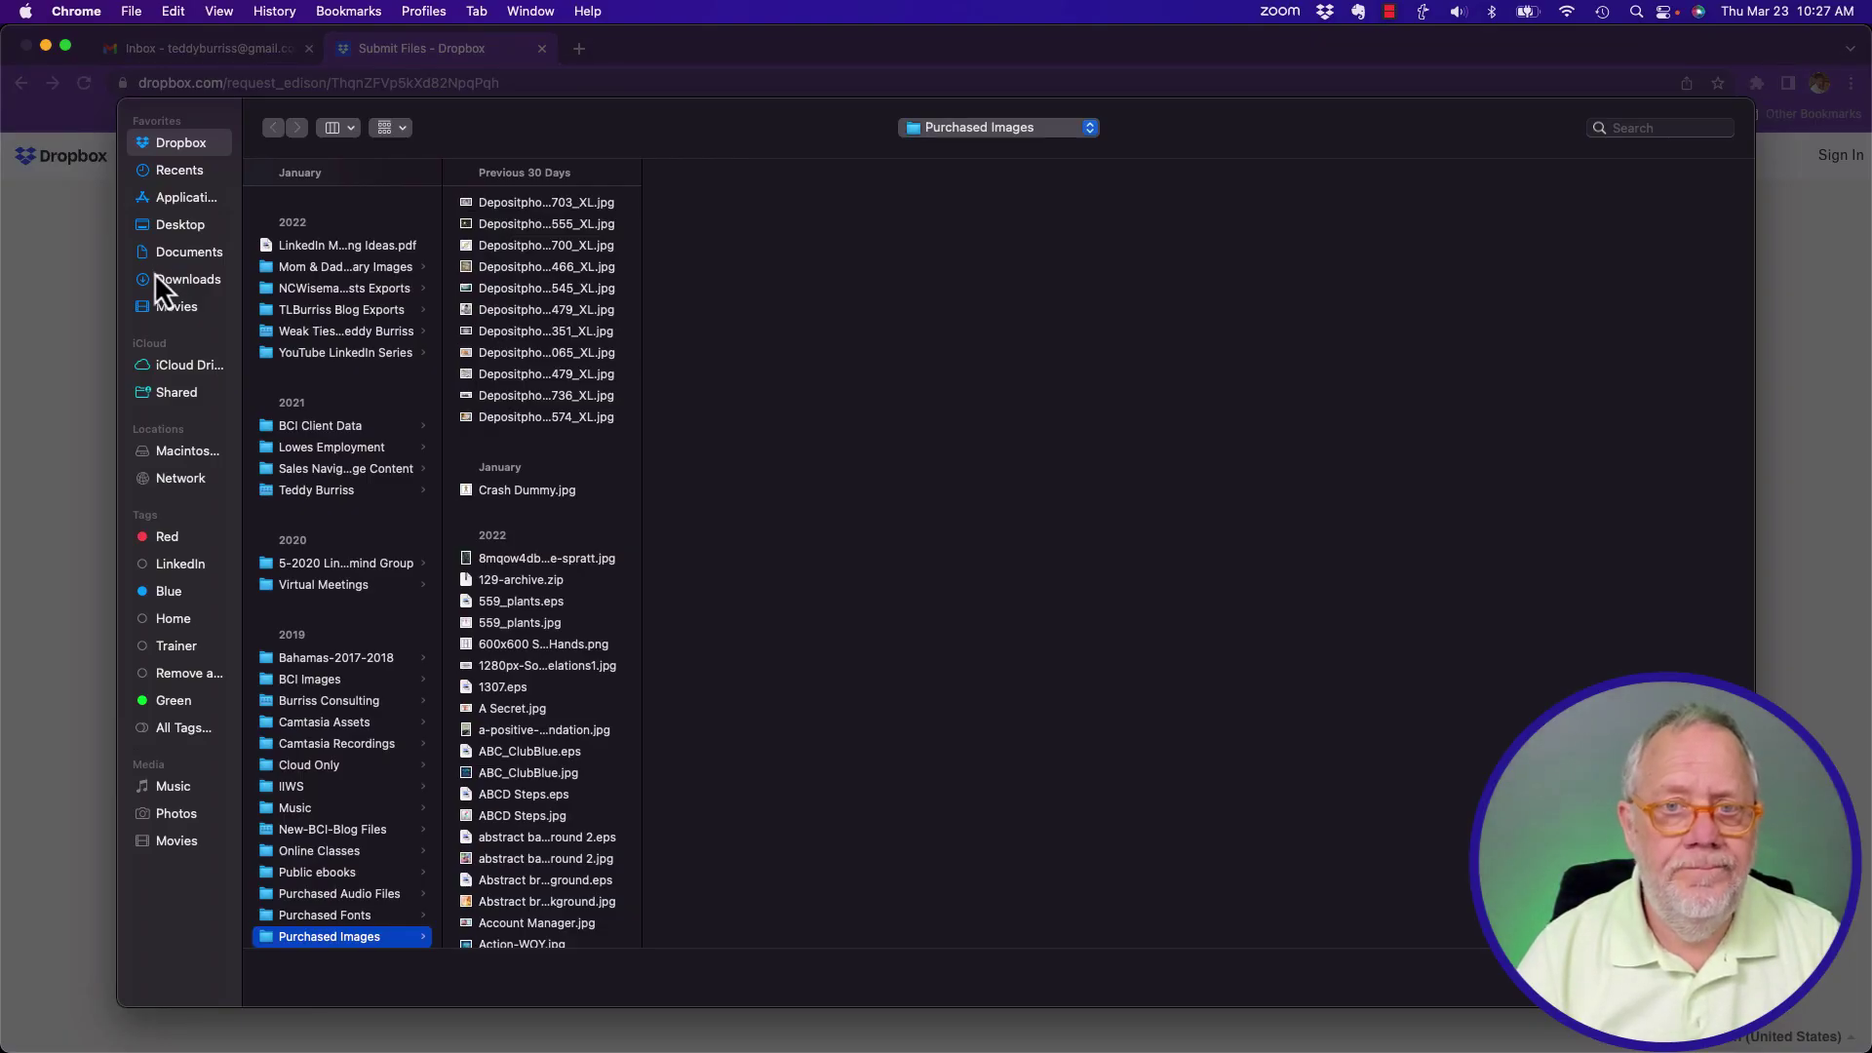
{"action": "left_click", "coordinate": [173, 283]}
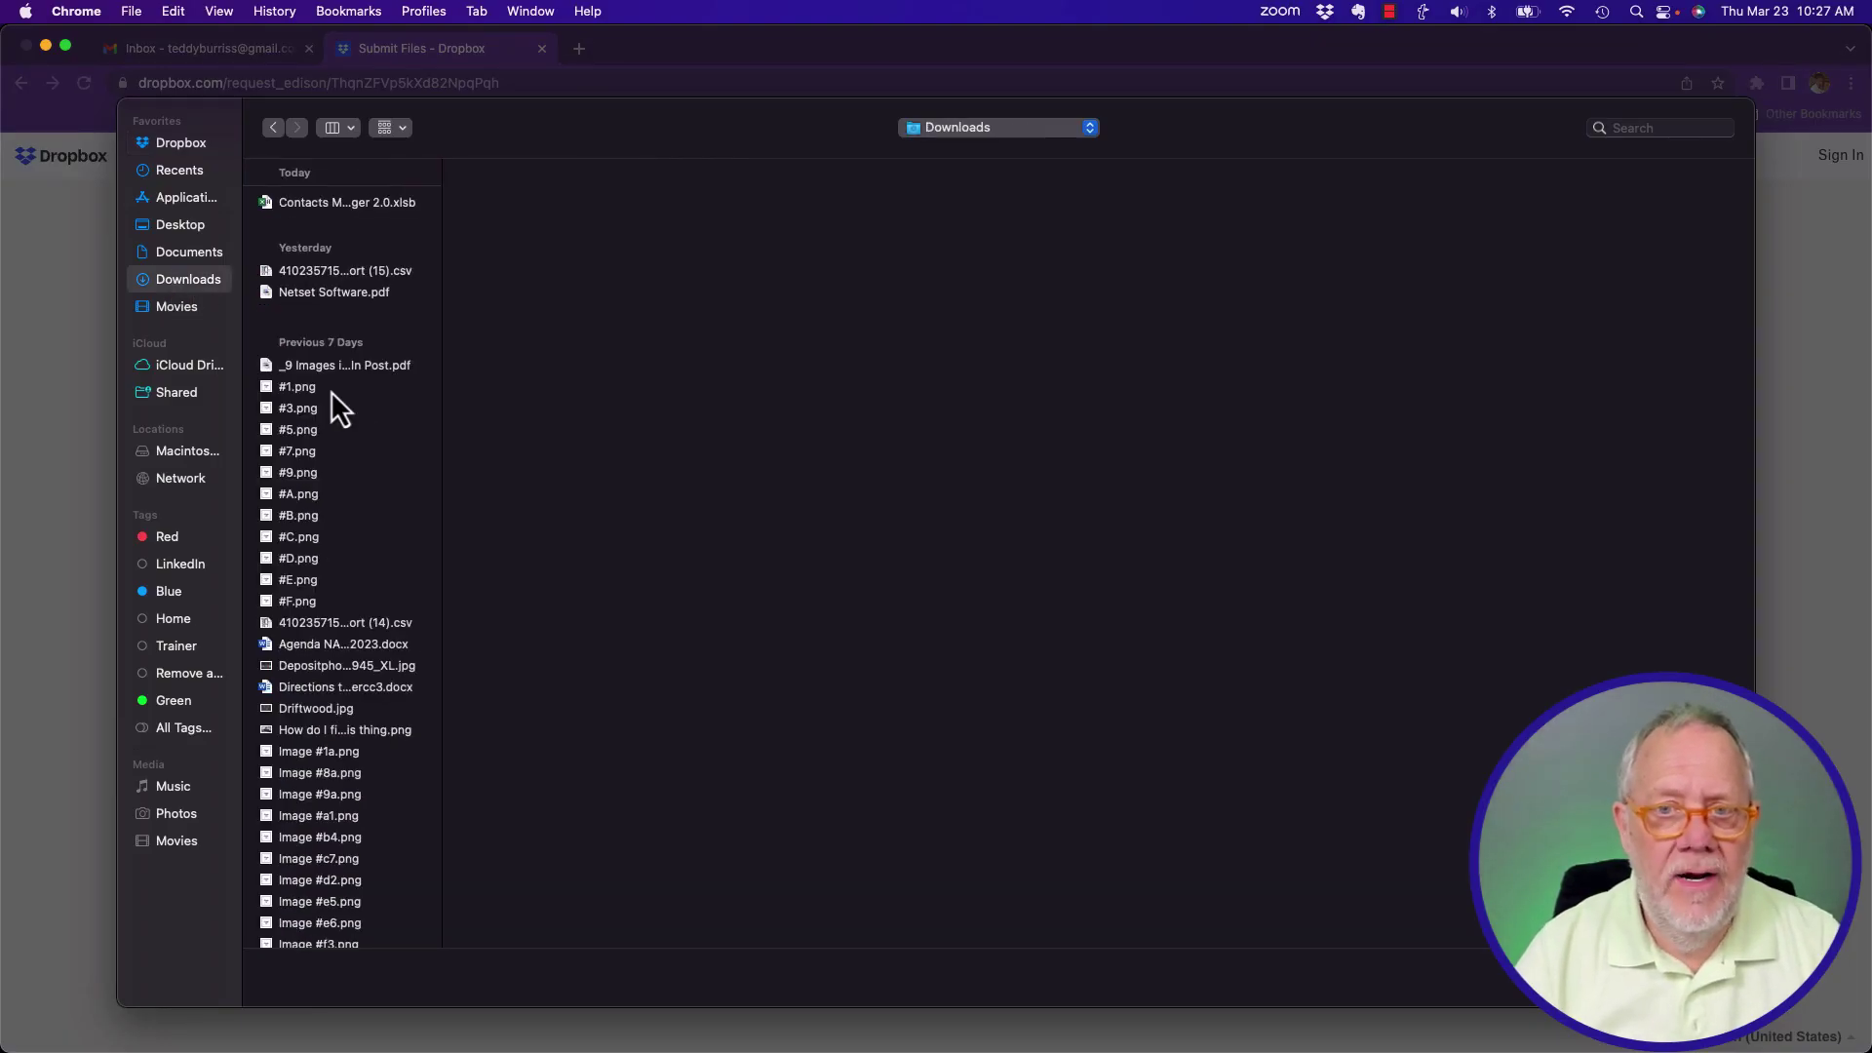
{"action": "left_click", "coordinate": [296, 387]}
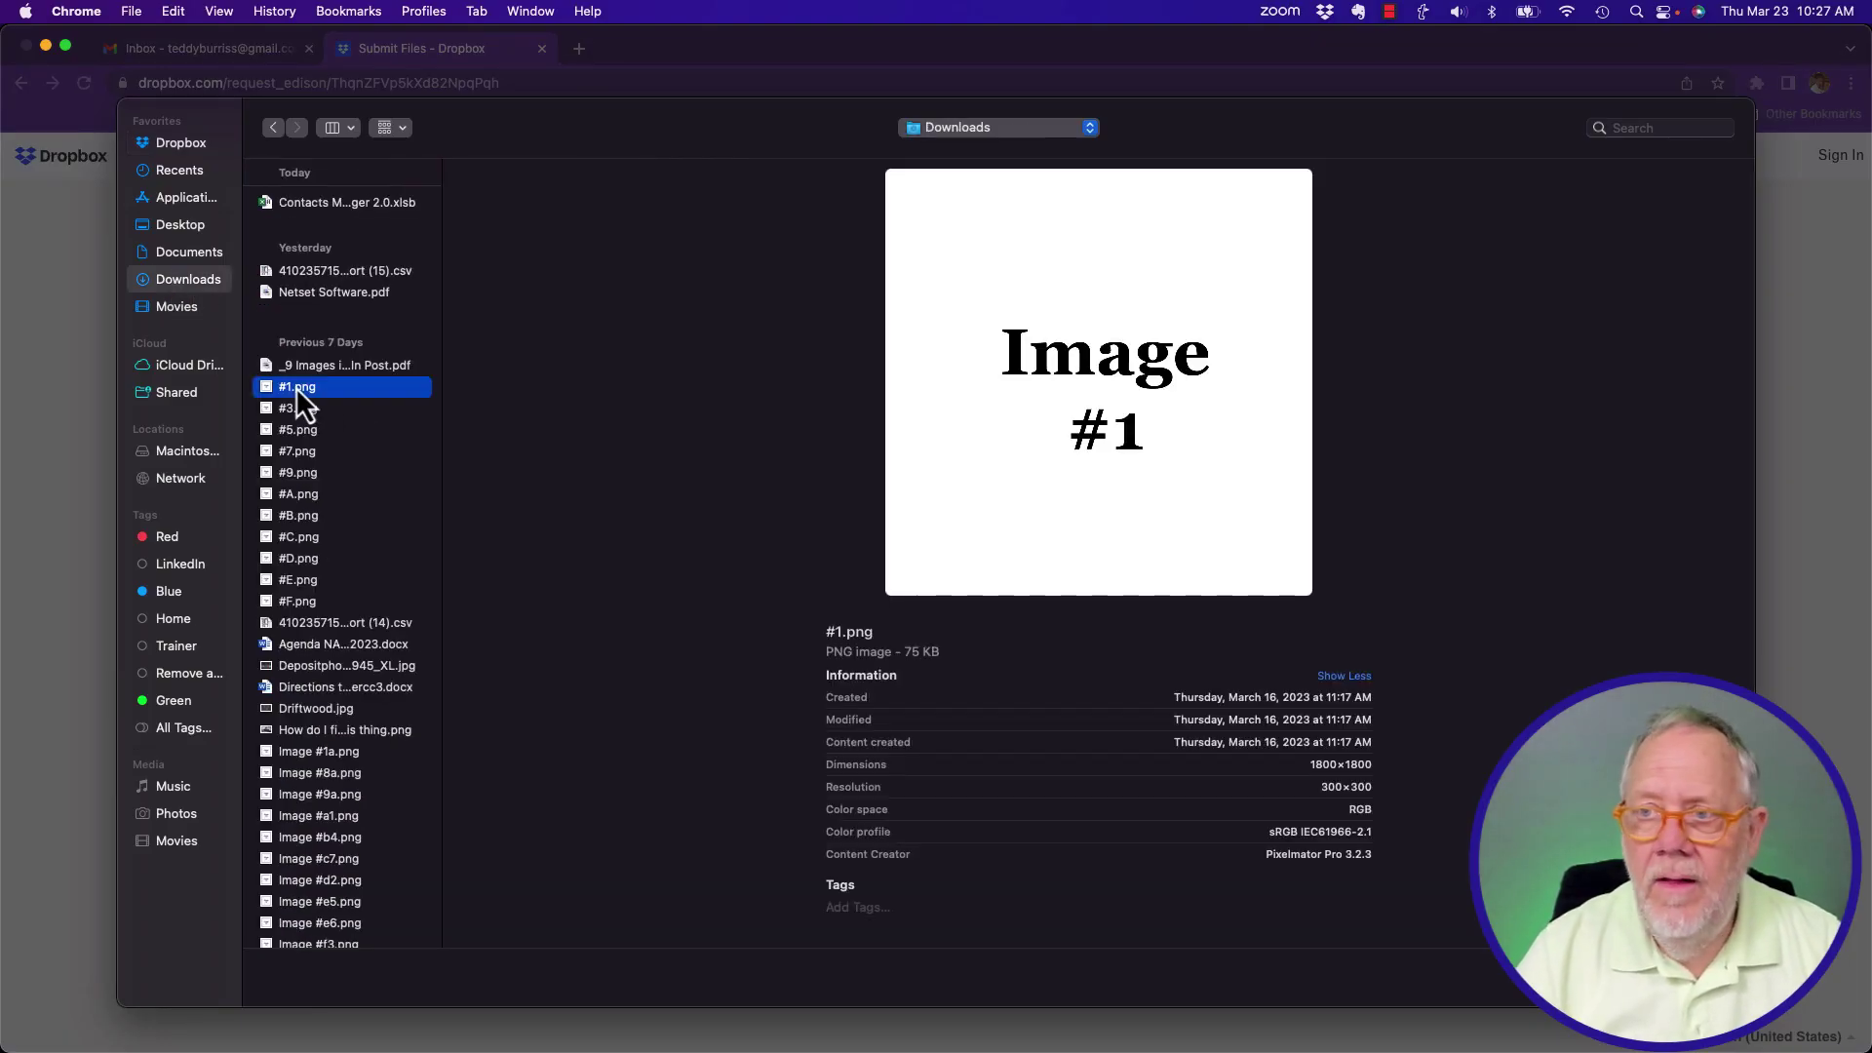
{"action": "left_click", "coordinate": [290, 452], "text": "shift"}
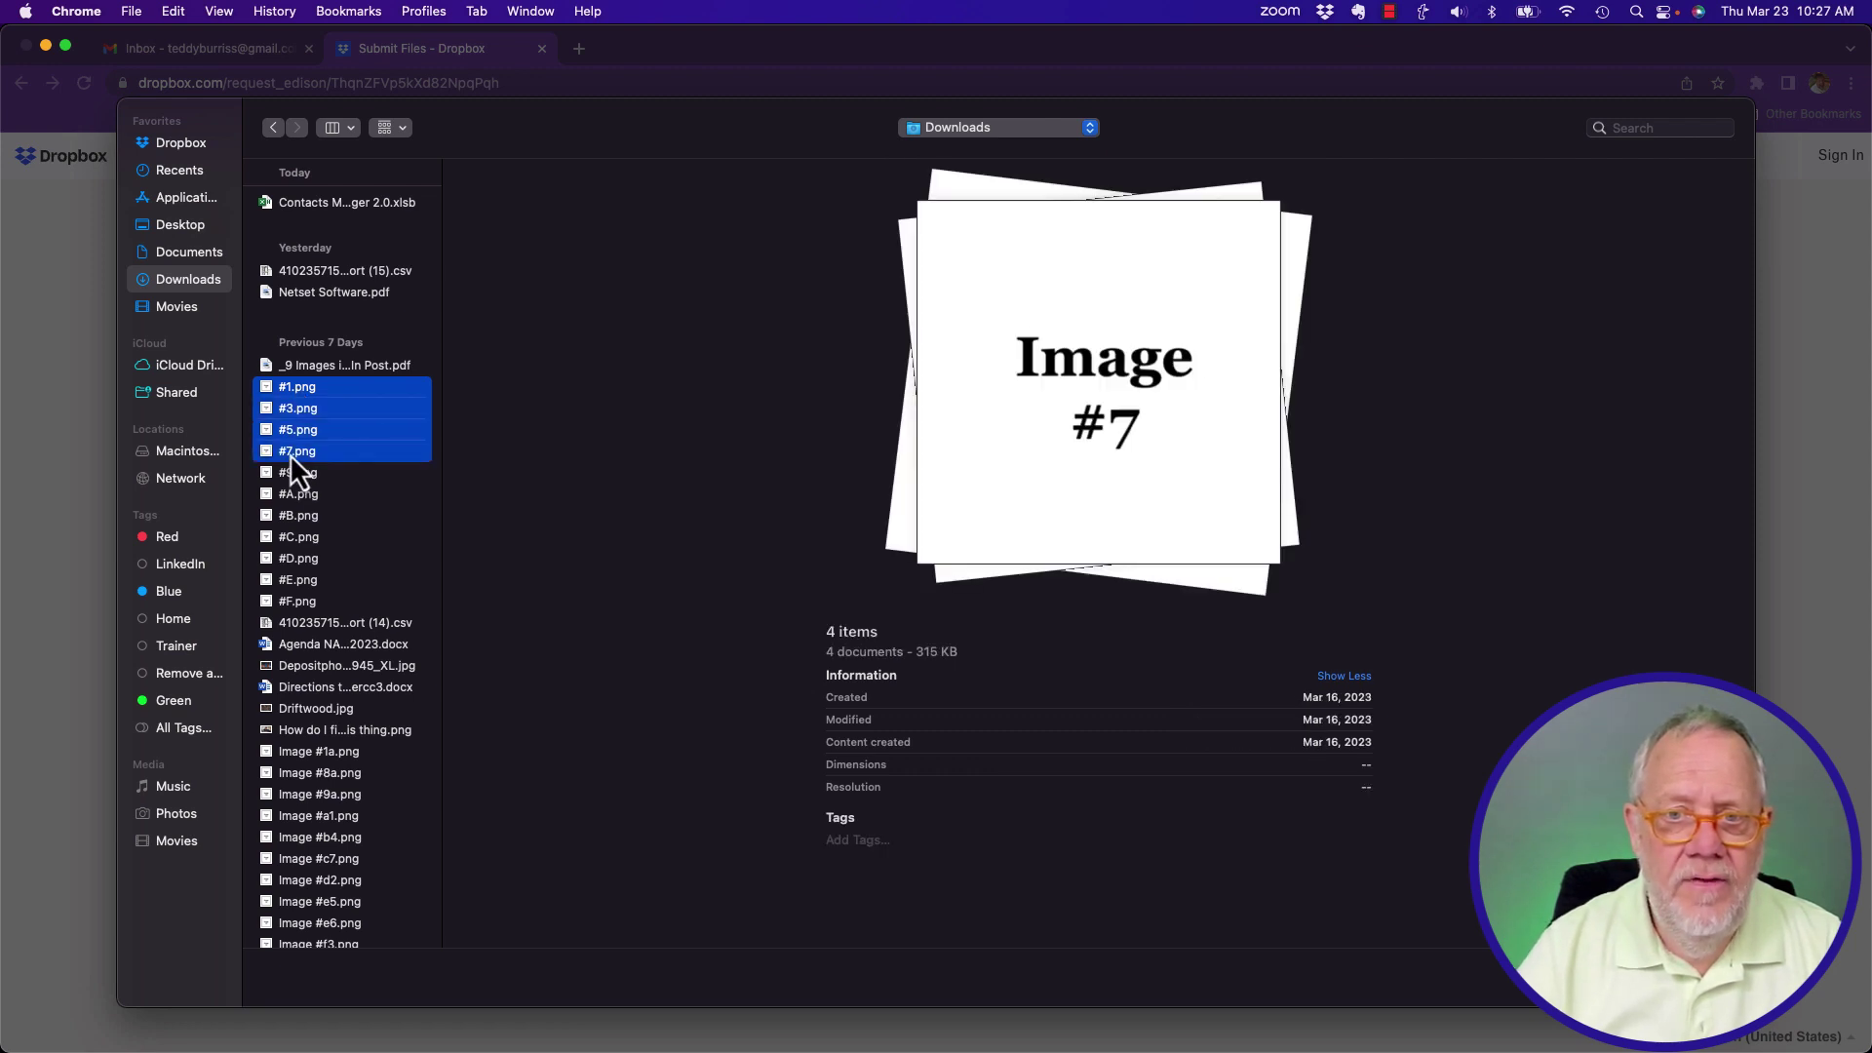
{"action": "left_click", "coordinate": [304, 581]}
{"action": "key", "text": "space"}
{"action": "key", "text": "space"}
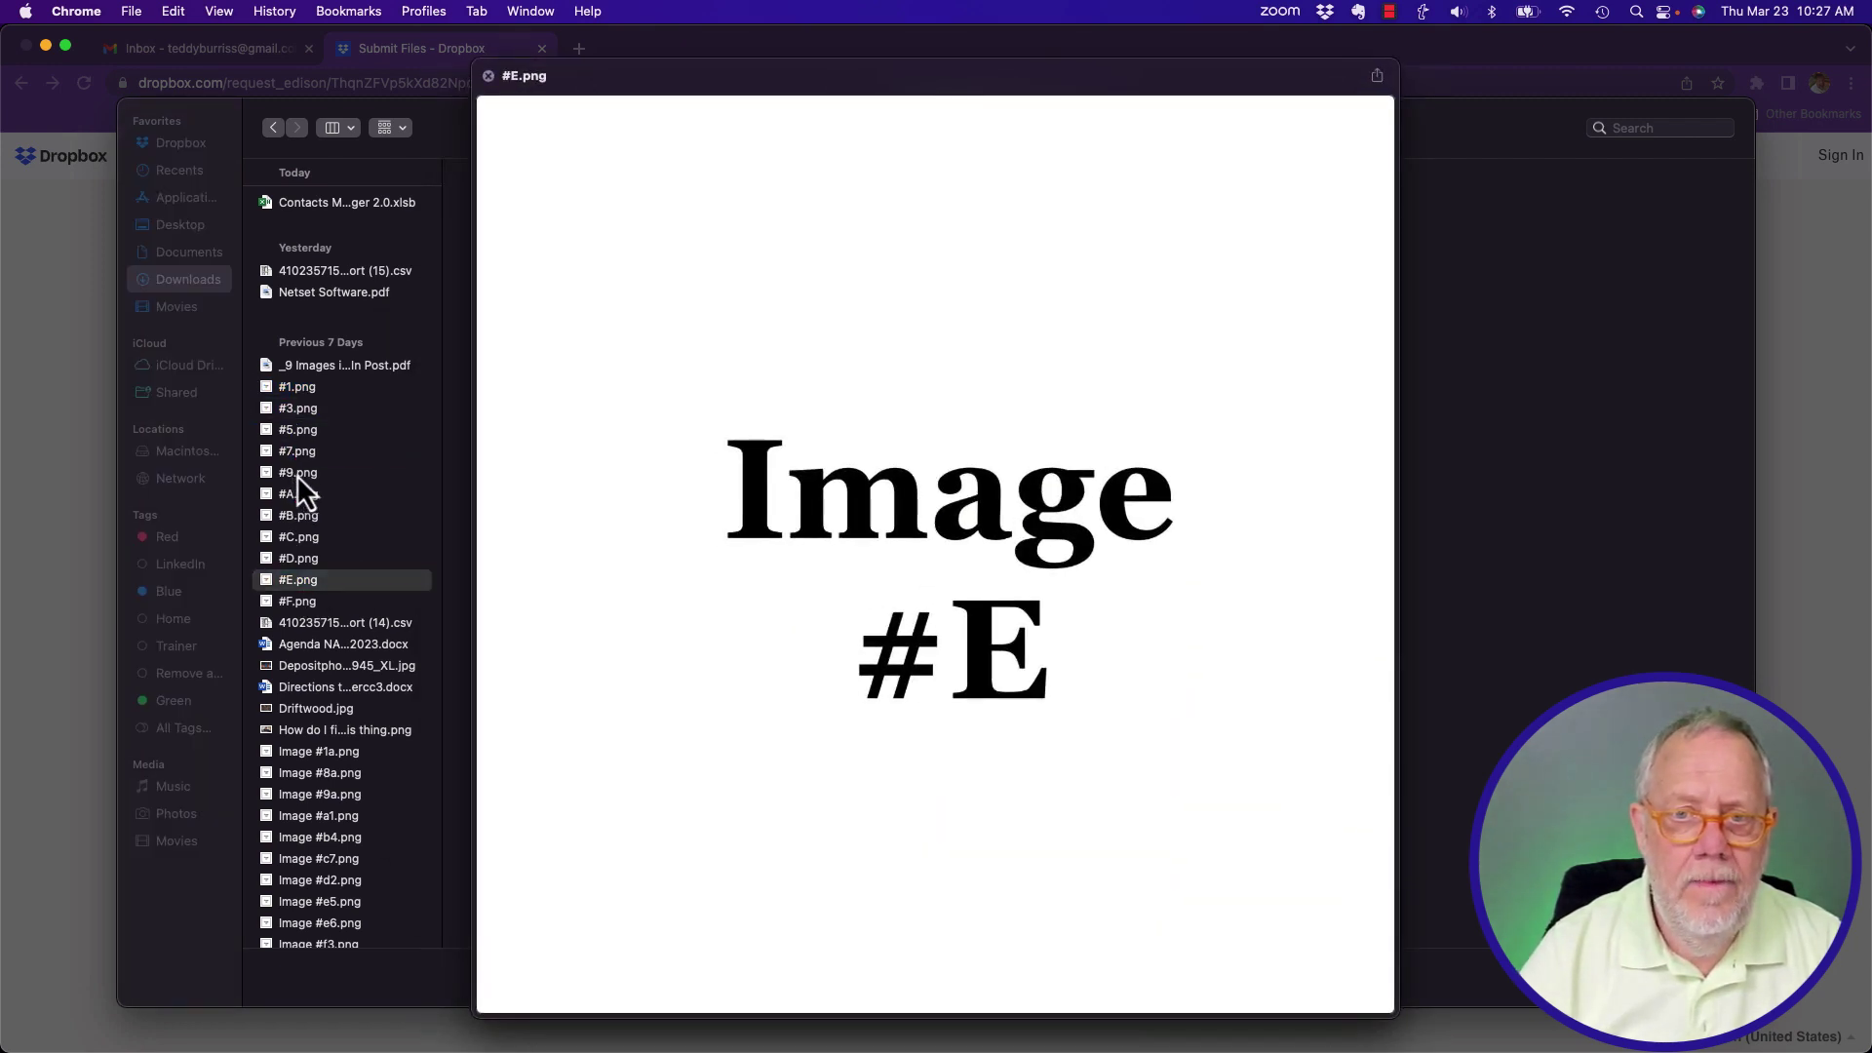
{"action": "left_click", "coordinate": [290, 452], "text": "super"}
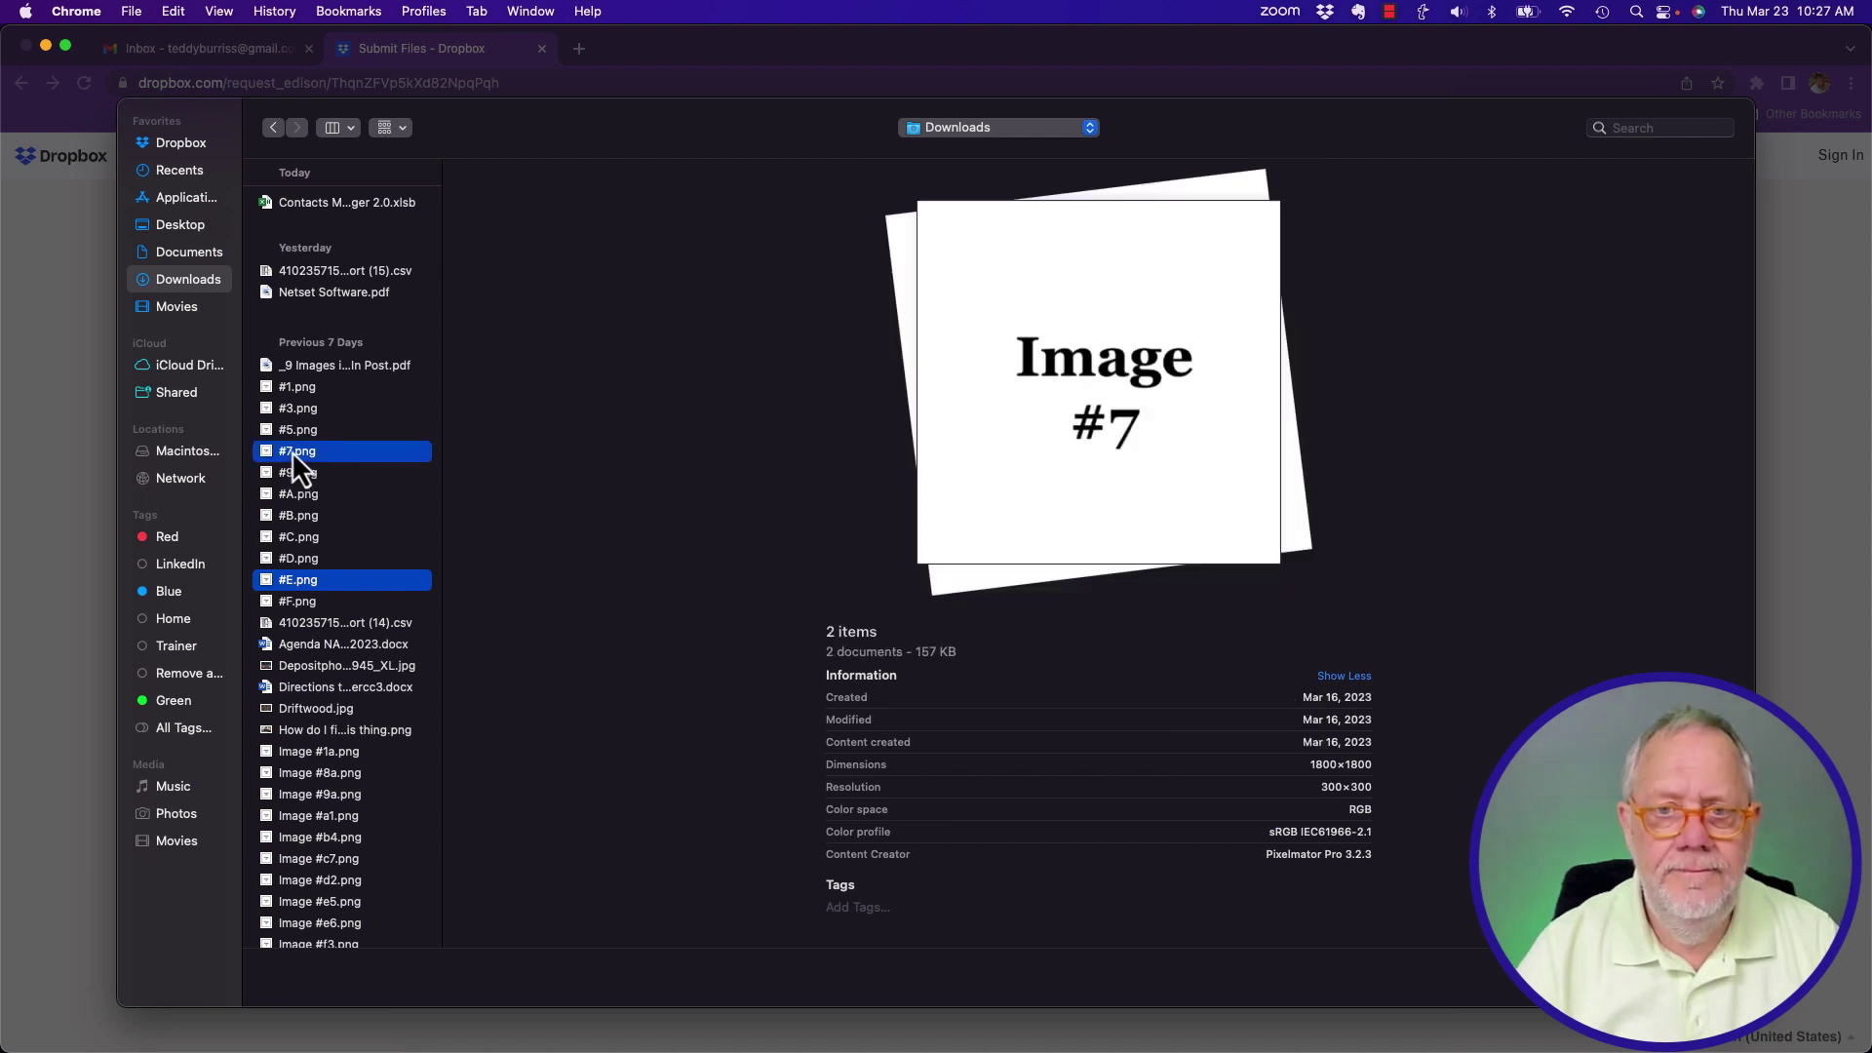
{"action": "left_click", "coordinate": [290, 388], "text": "super"}
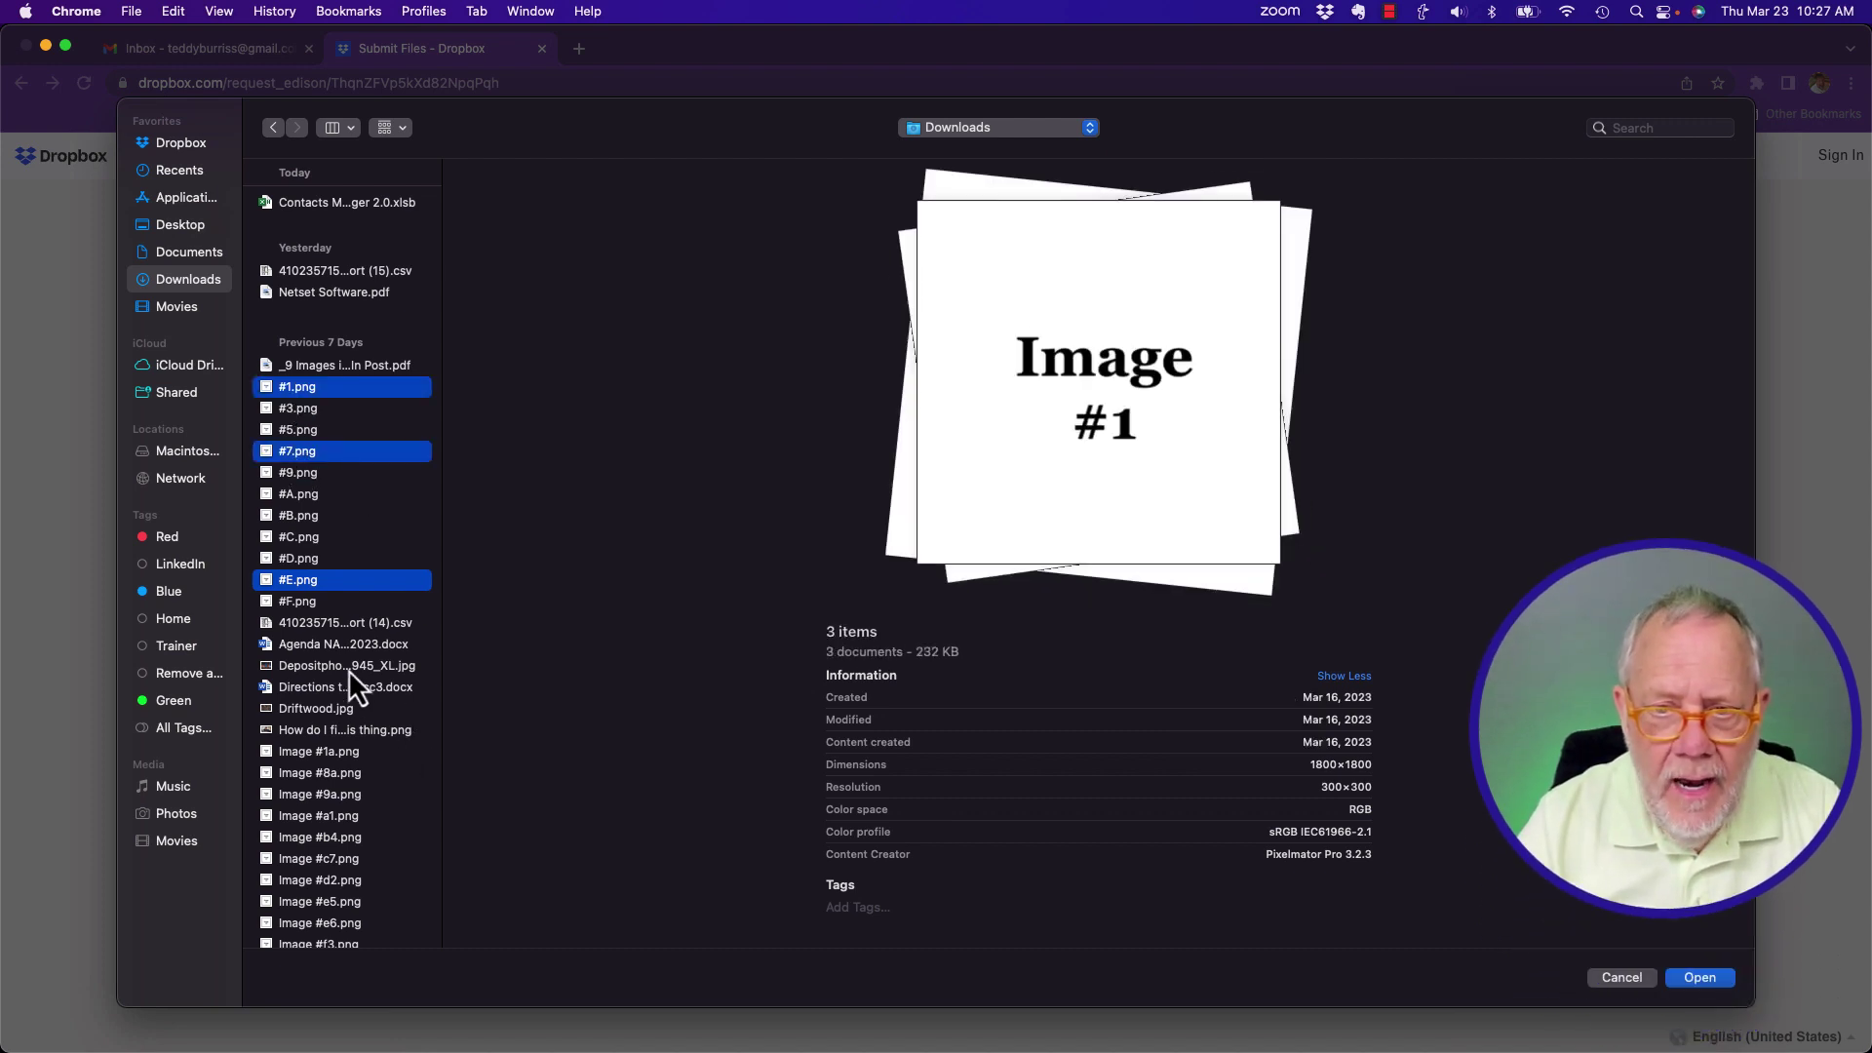
{"action": "left_click", "coordinate": [313, 648], "text": "super"}
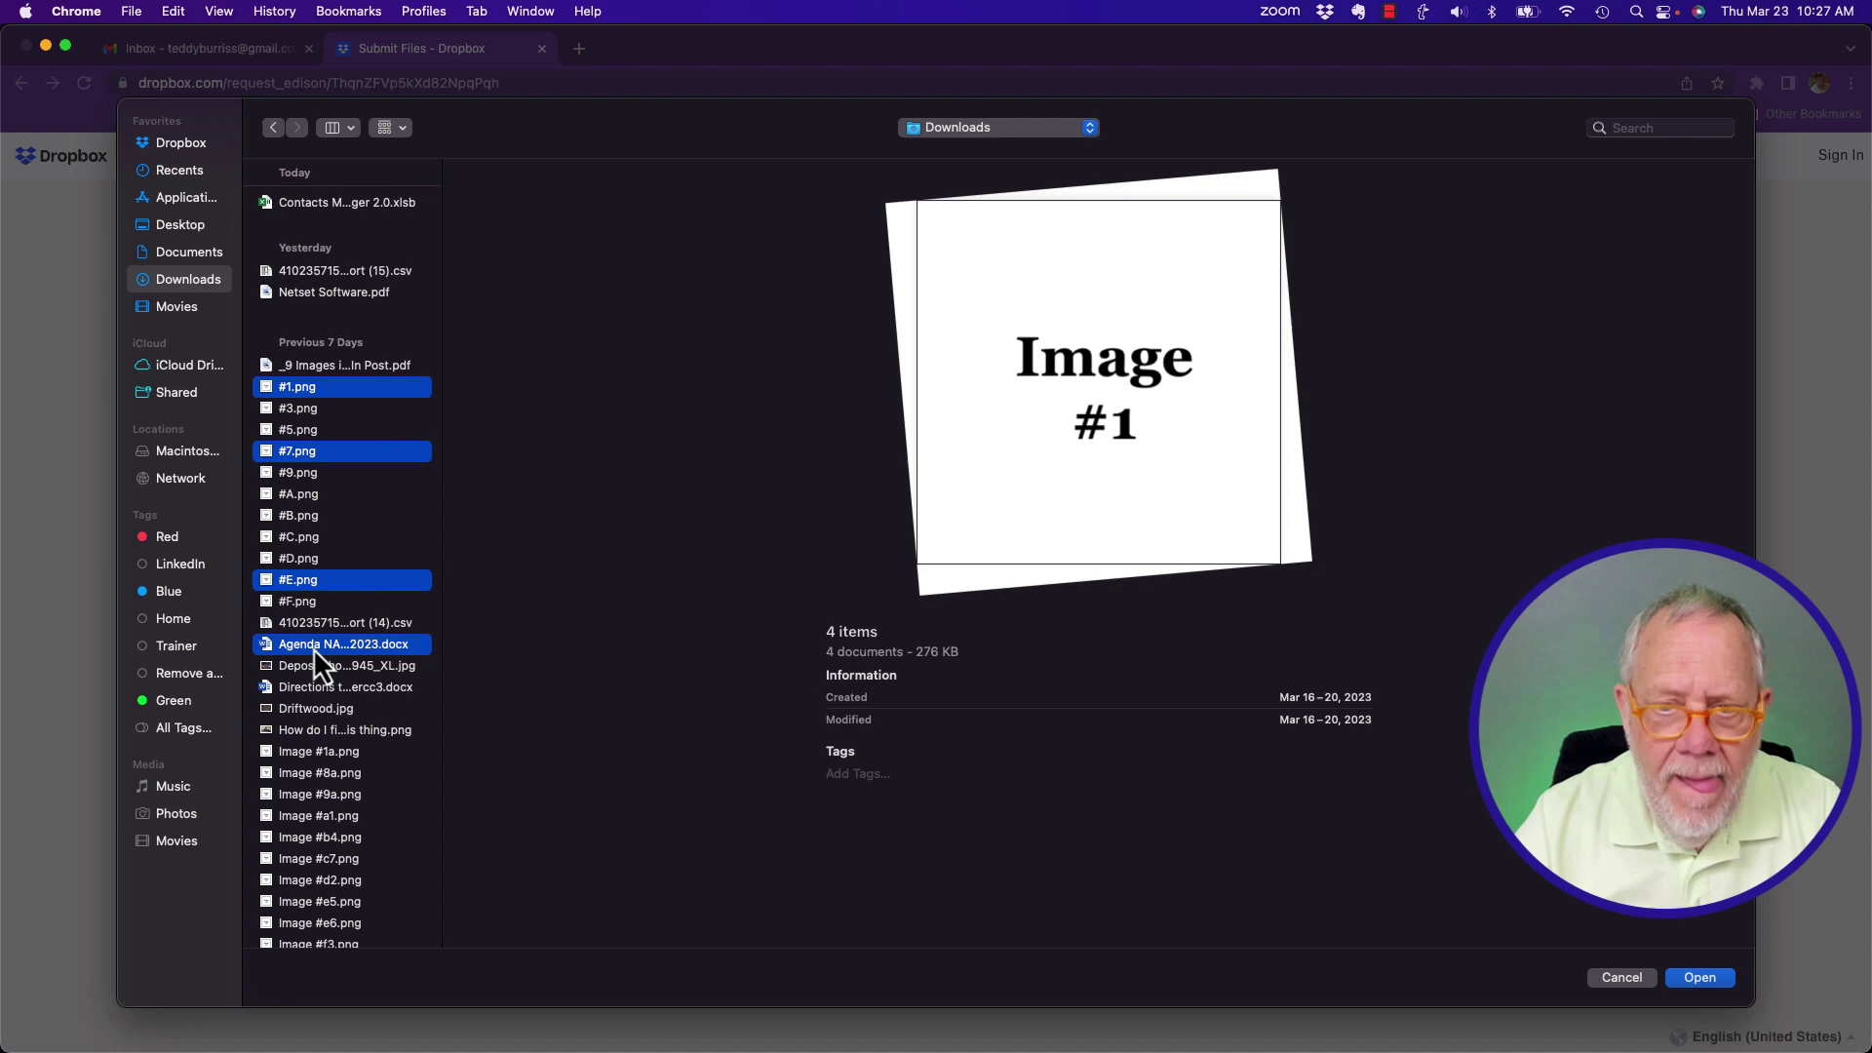
{"action": "left_click", "coordinate": [1702, 979]}
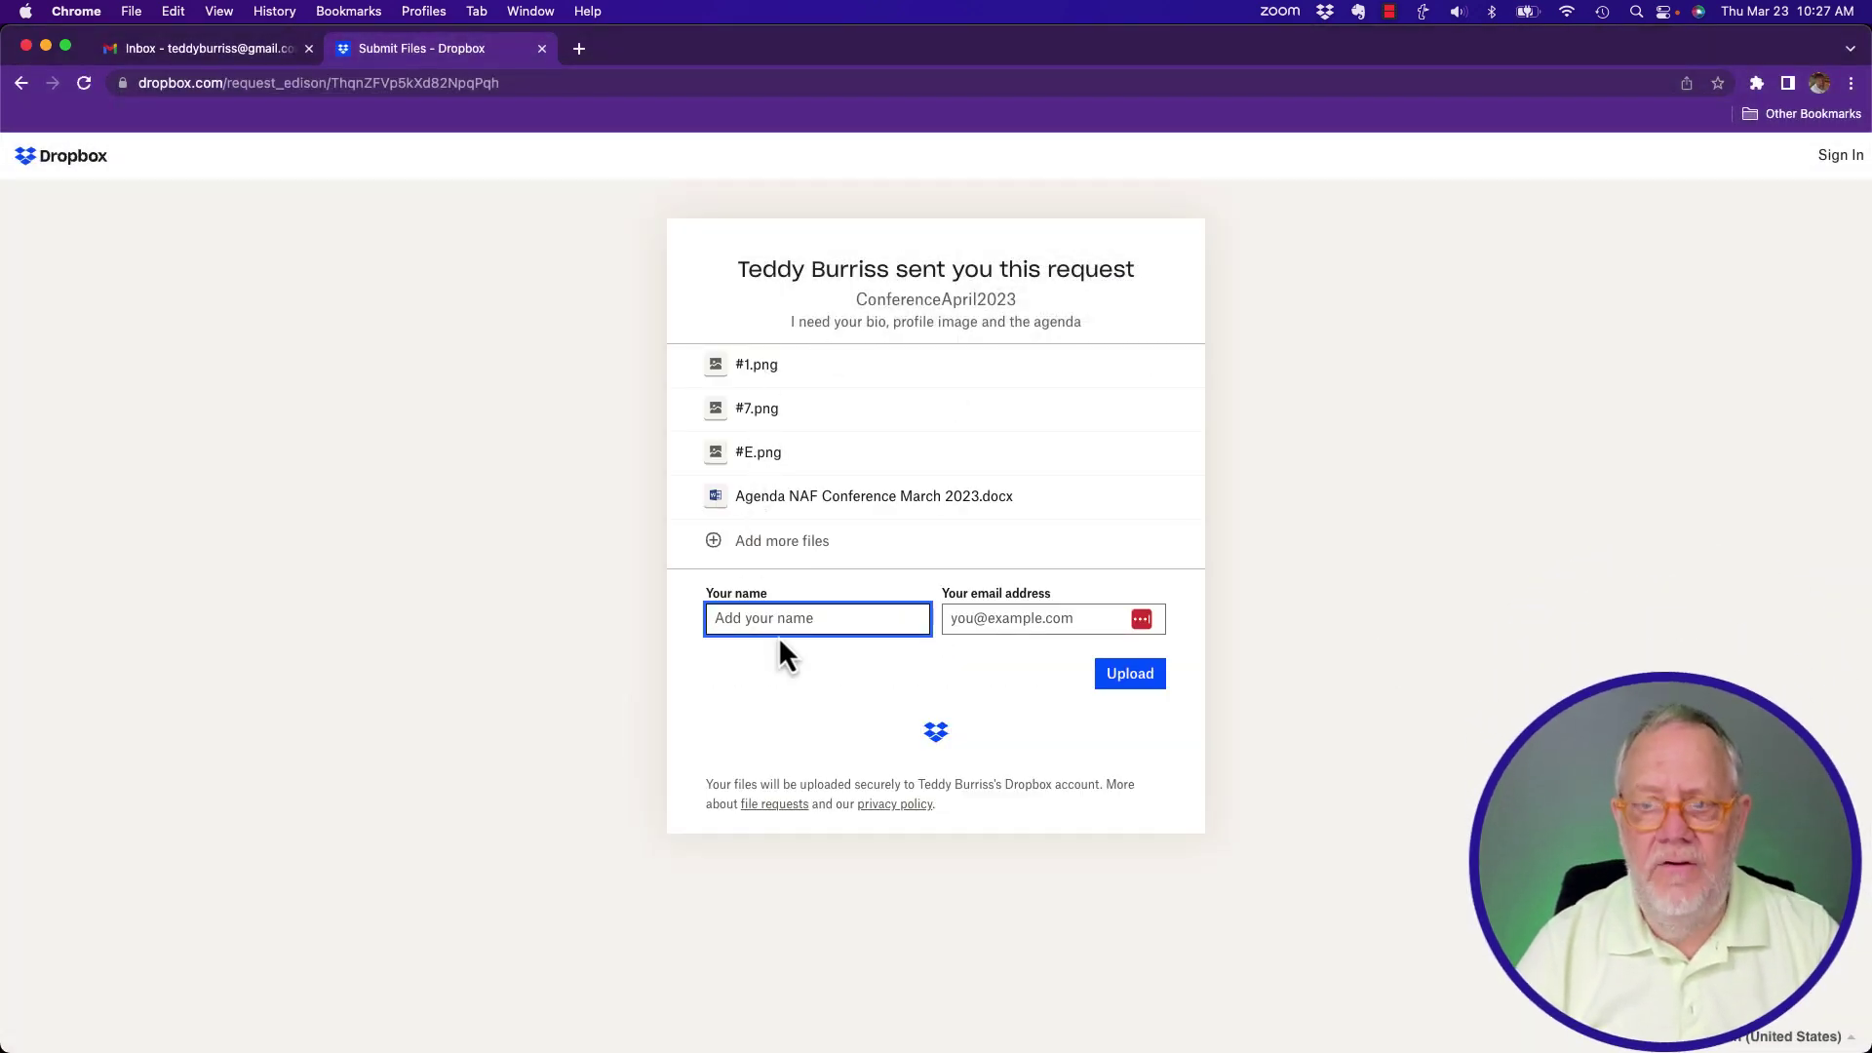
Enter the second submitter's name and e-mail, upload the four files, and close the request tab.
{"action": "type", "text": "TLBurr"}
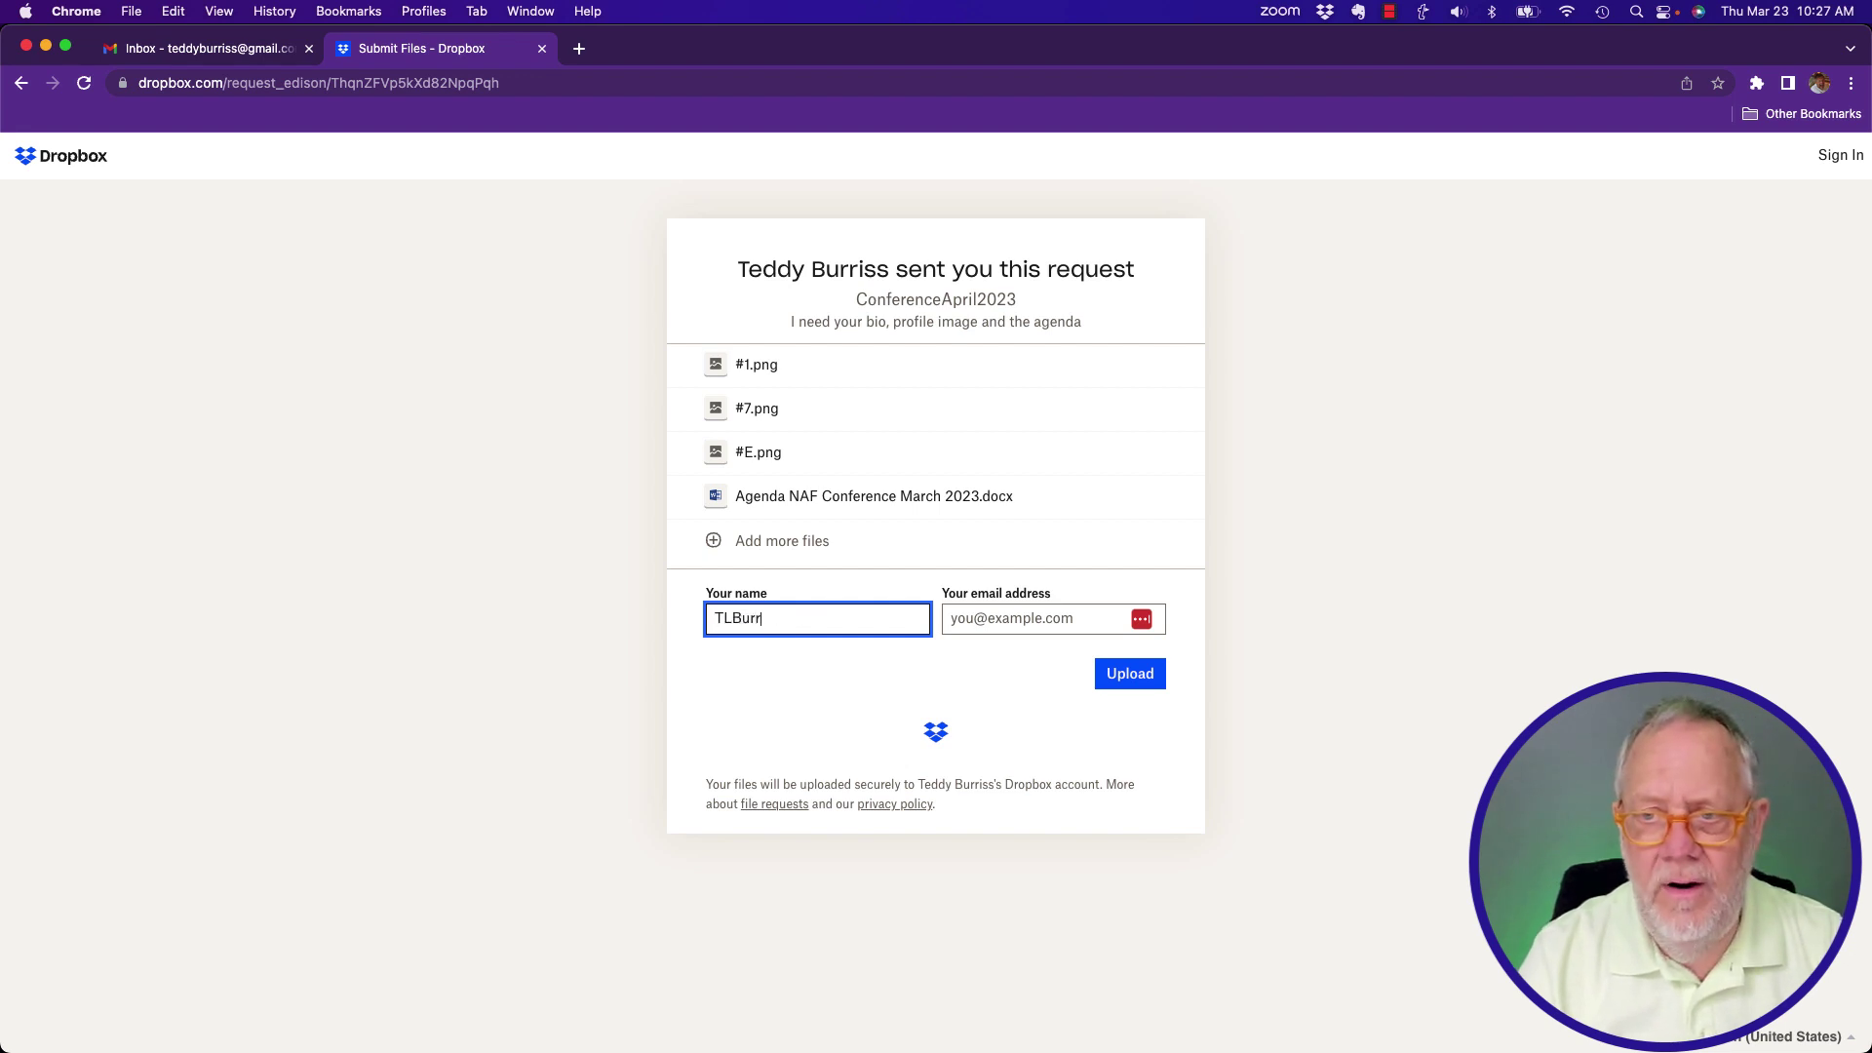
{"action": "type", "text": "iss"}
{"action": "key", "text": "Tab"}
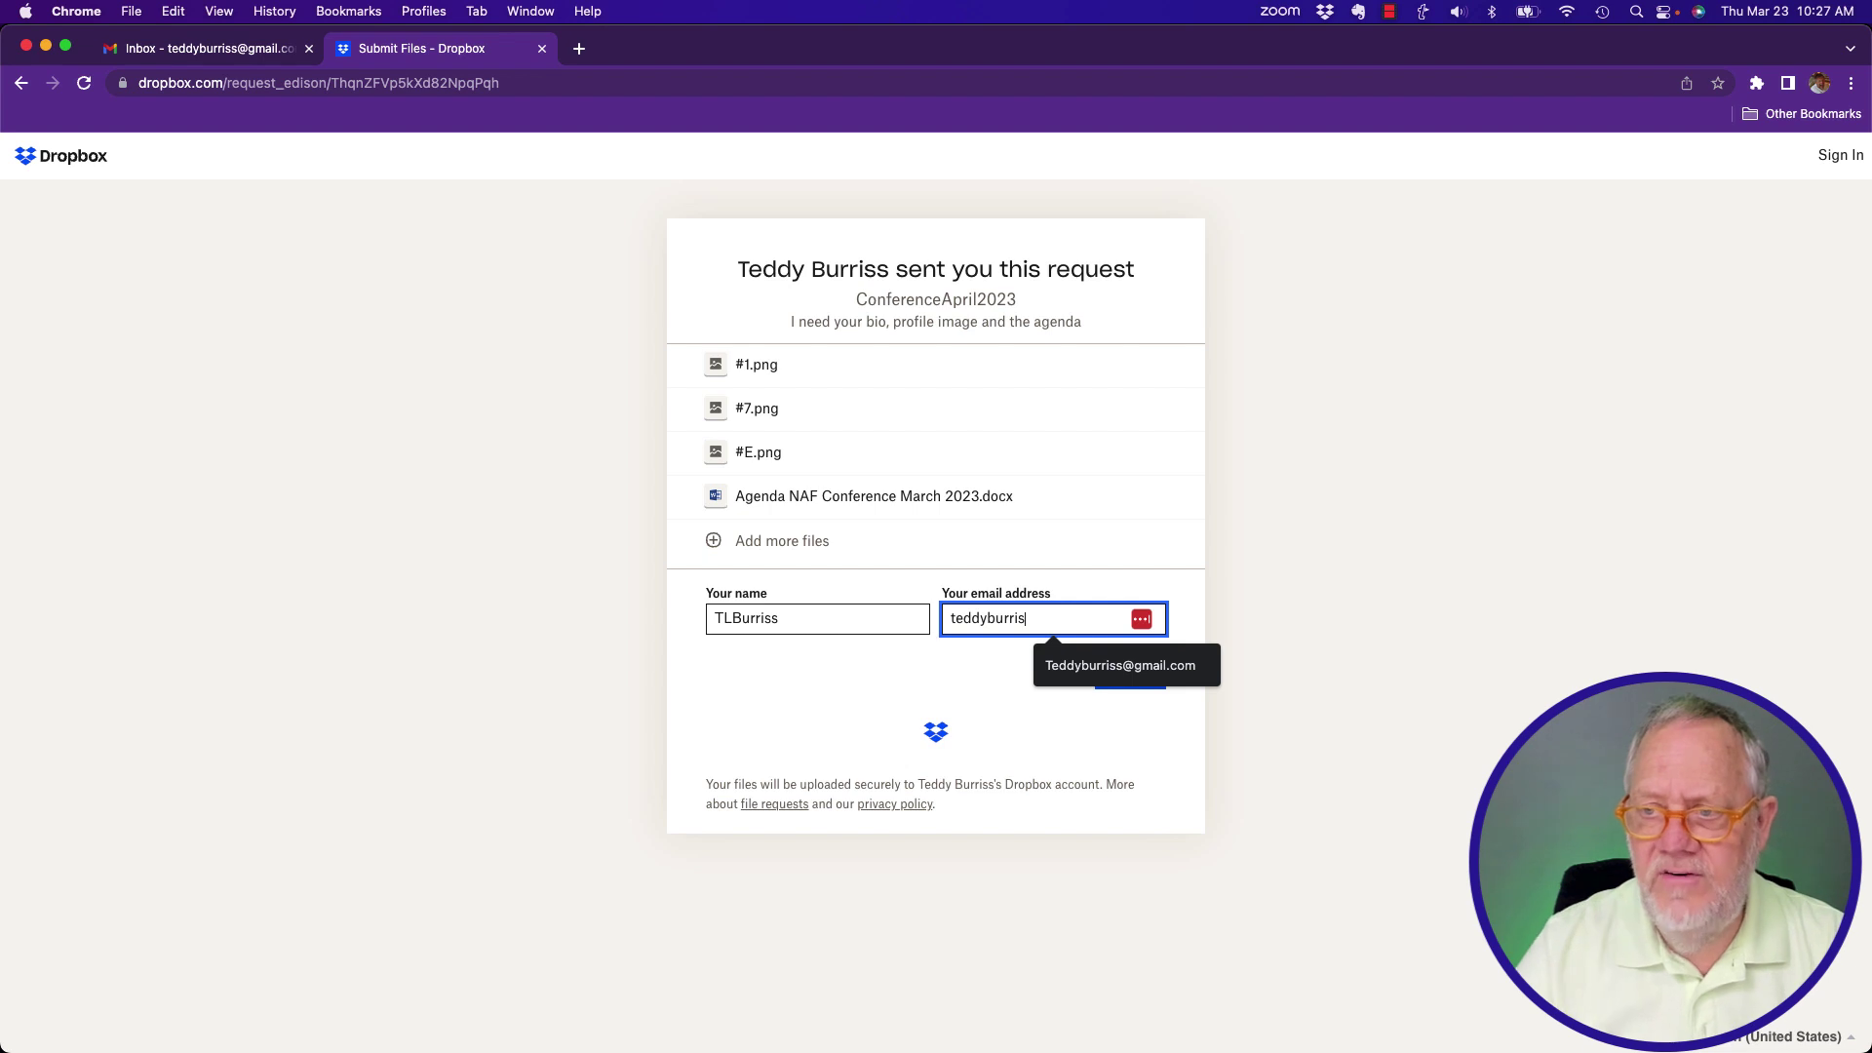
{"action": "left_click", "coordinate": [1091, 665]}
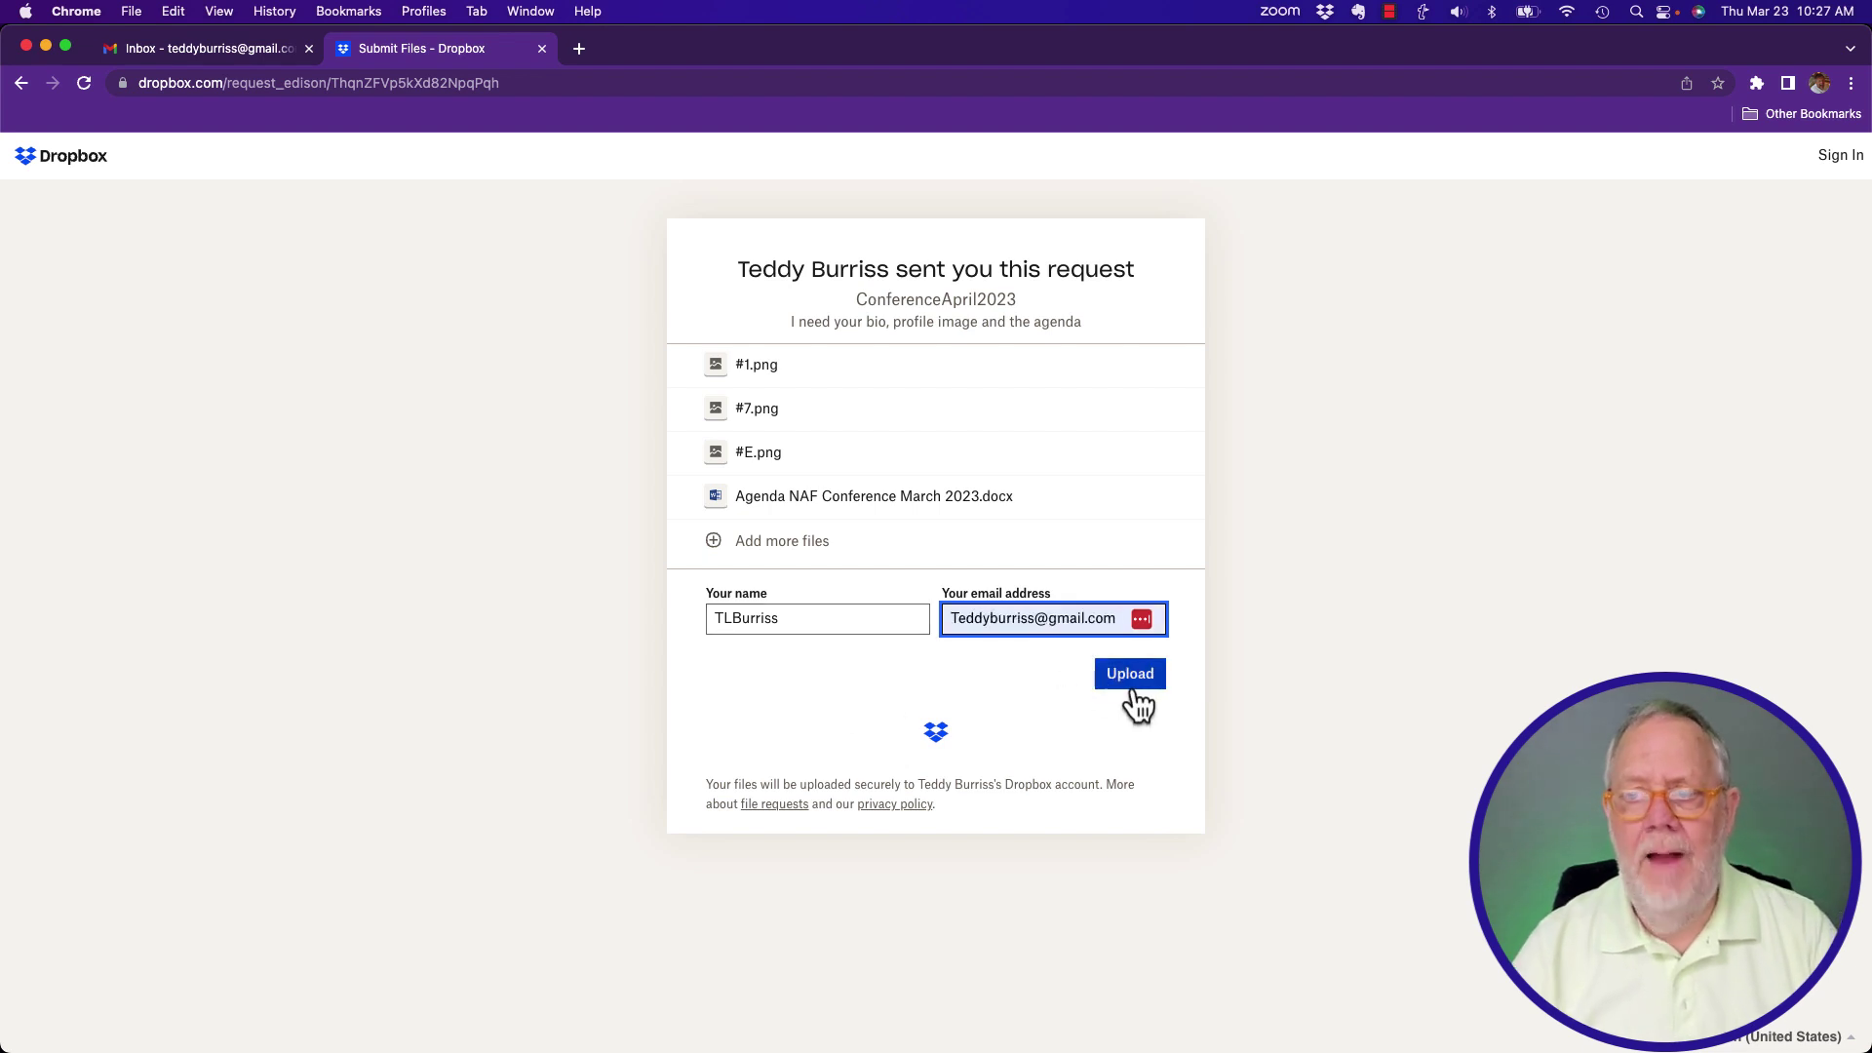
{"action": "left_click", "coordinate": [1132, 687]}
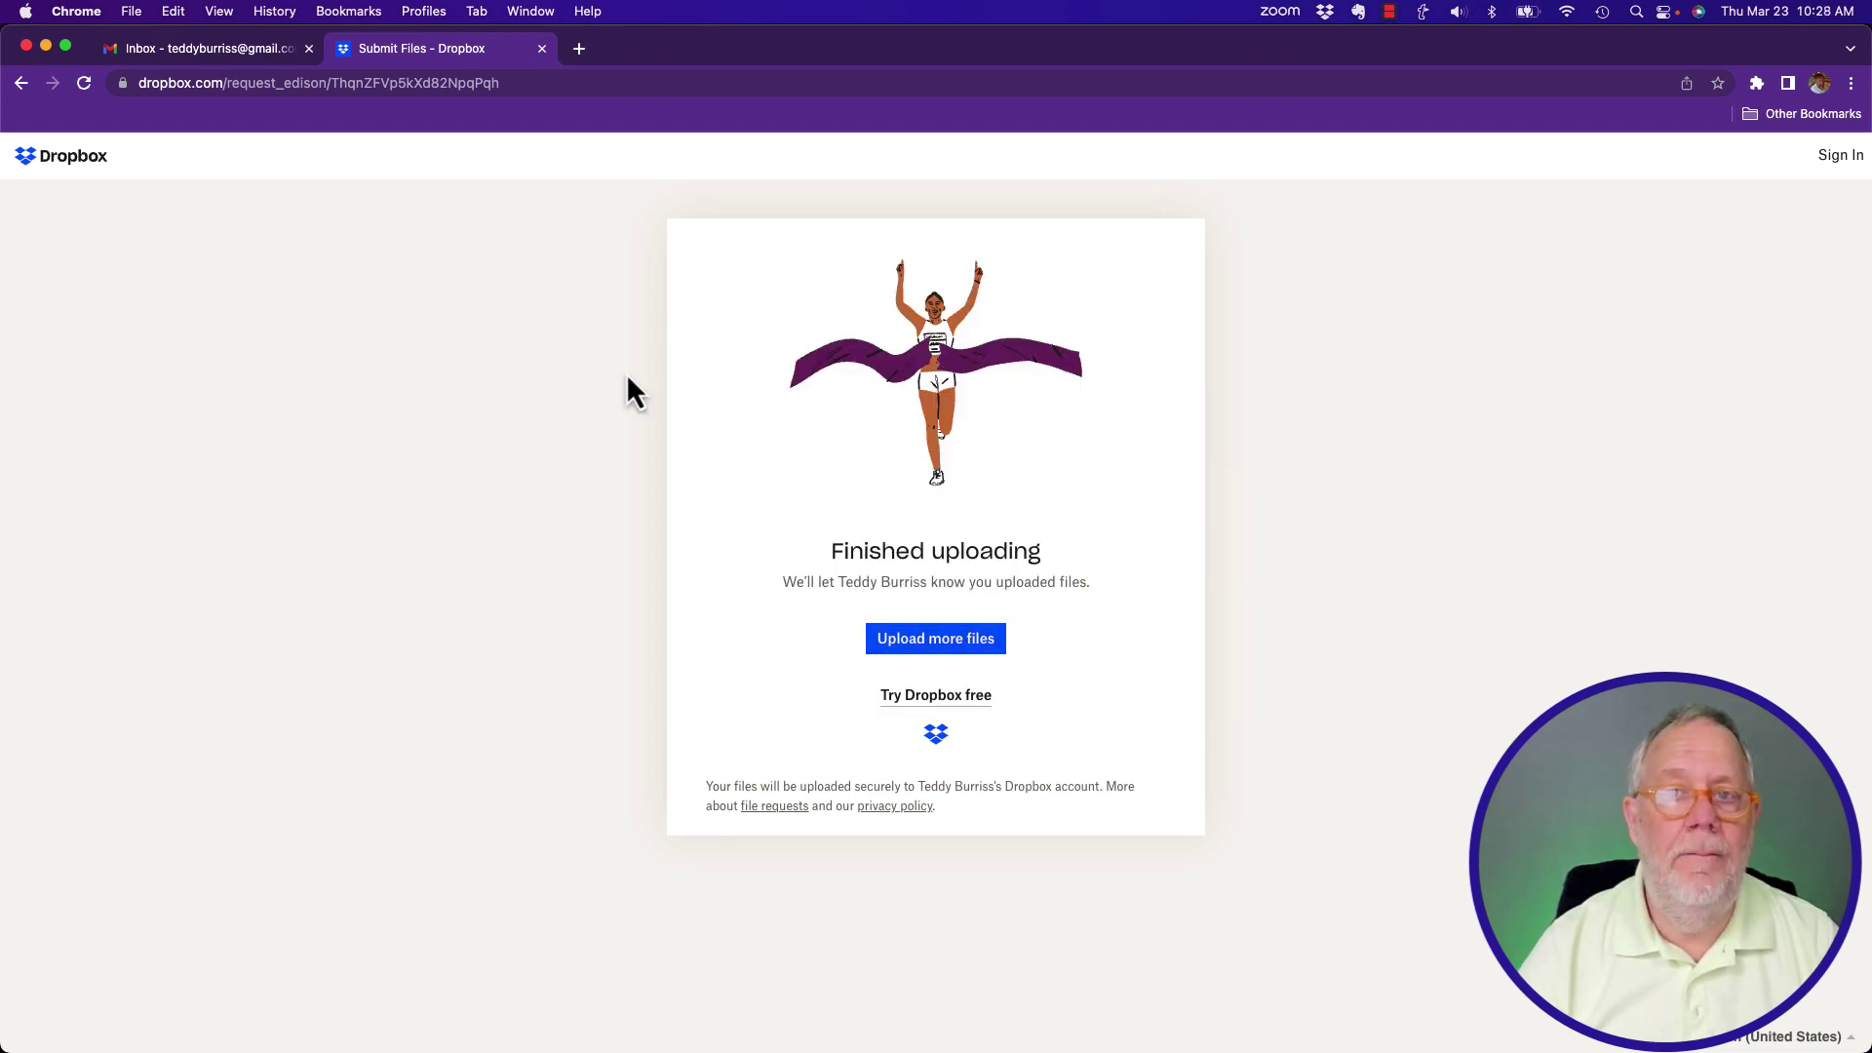
{"action": "left_click", "coordinate": [542, 49]}
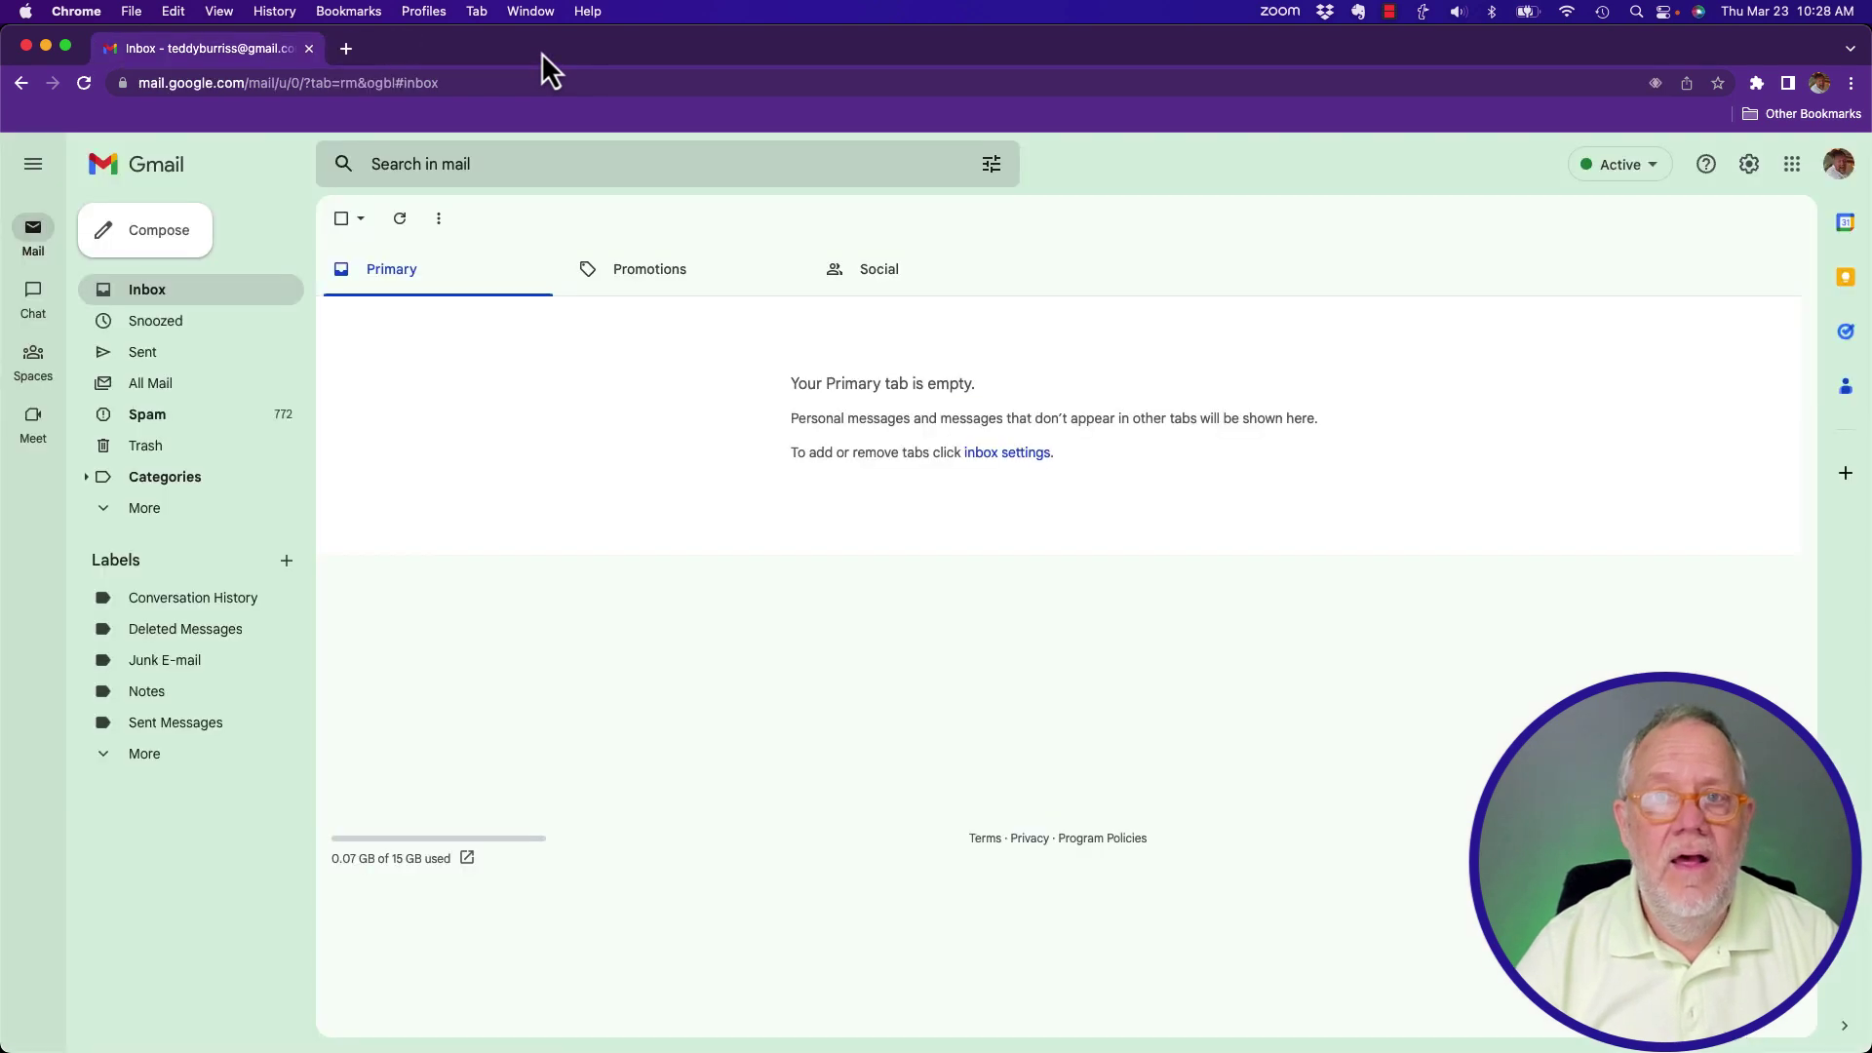
Switch Chrome to the request owner's profile and open Dropbox's 'uploaded files you requested' email in Gmail.
{"action": "left_click", "coordinate": [436, 20]}
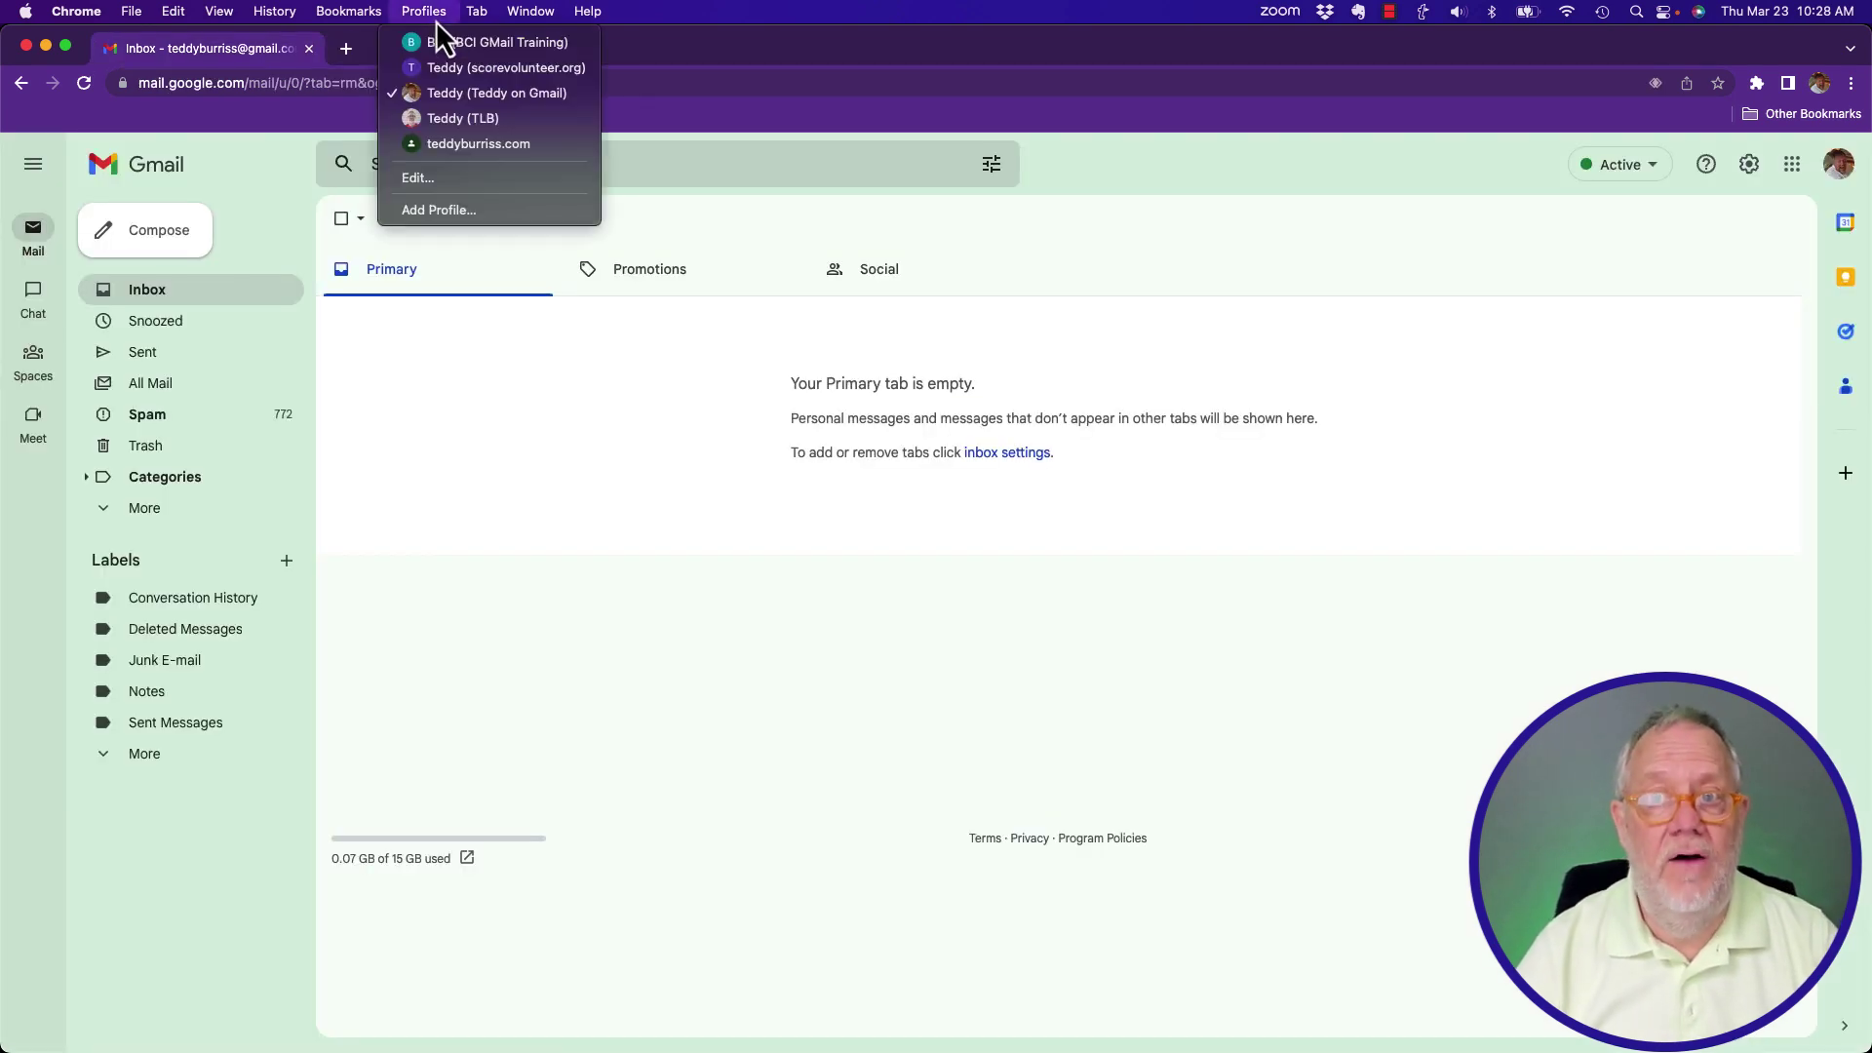
{"action": "left_click", "coordinate": [474, 127]}
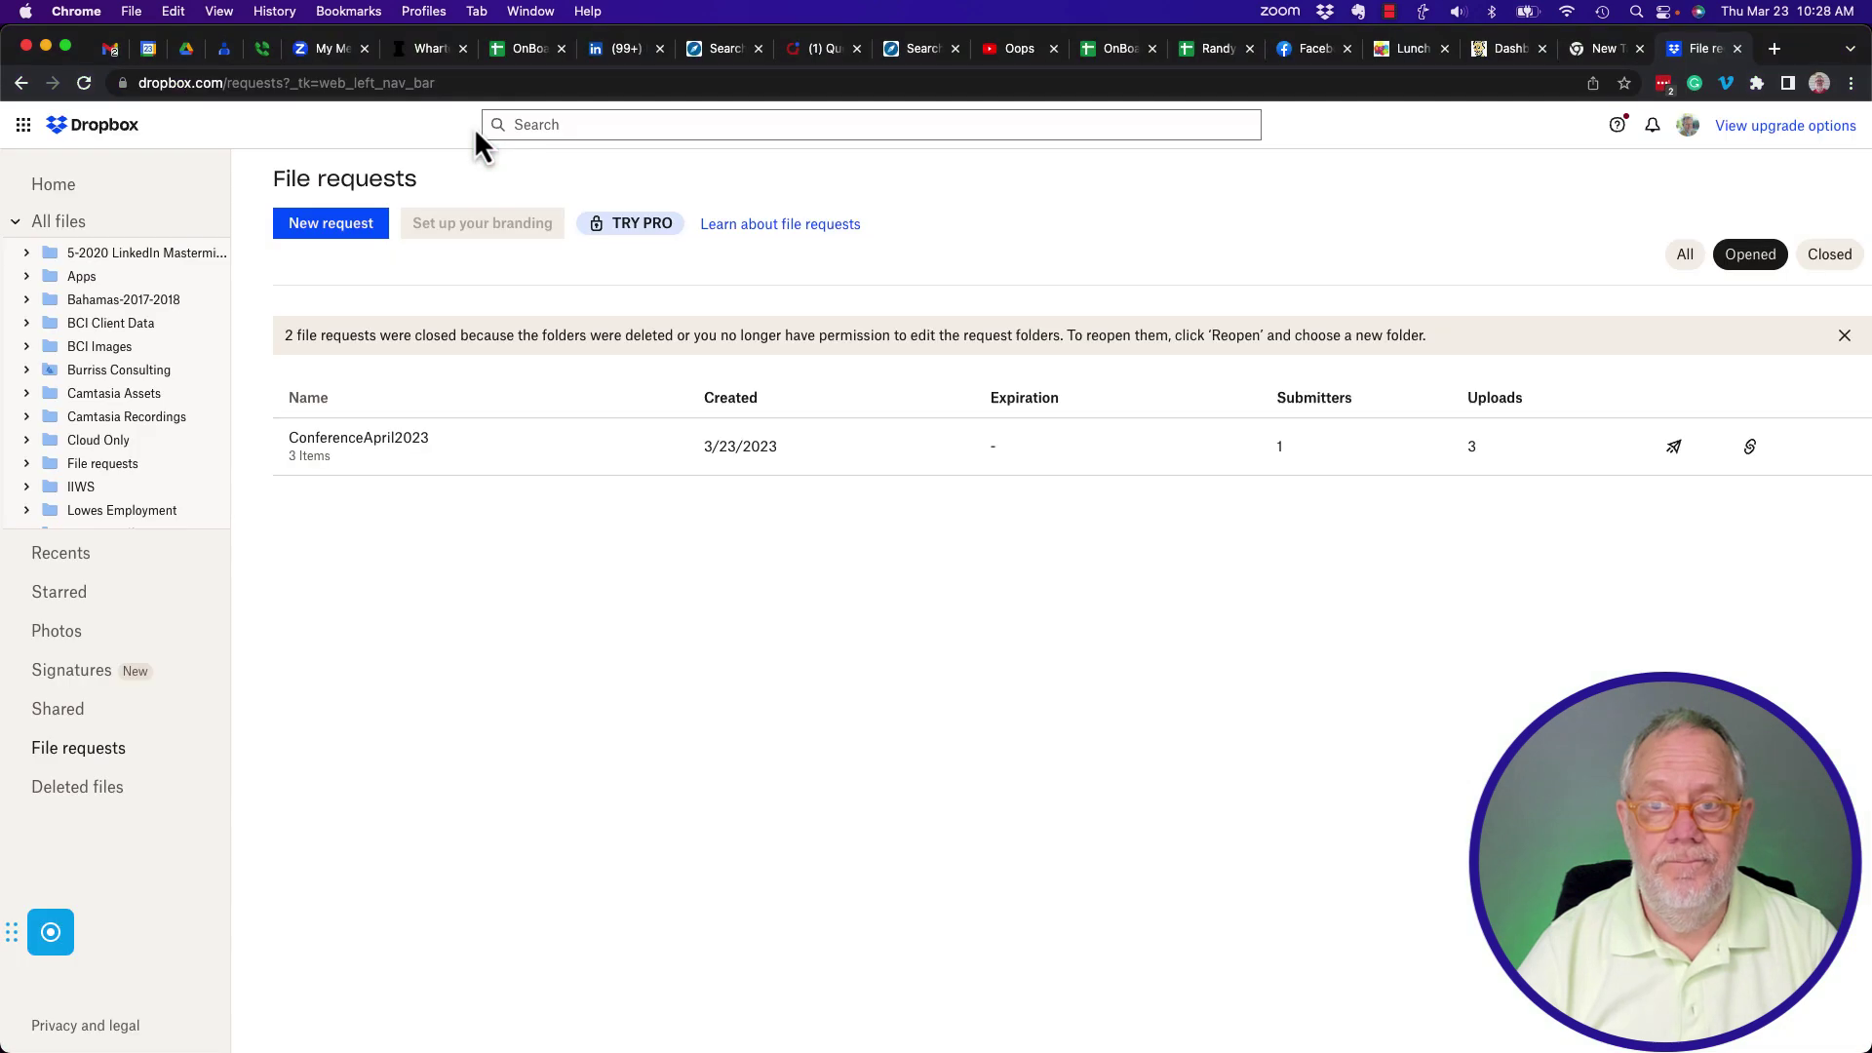
{"action": "left_click", "coordinate": [111, 50]}
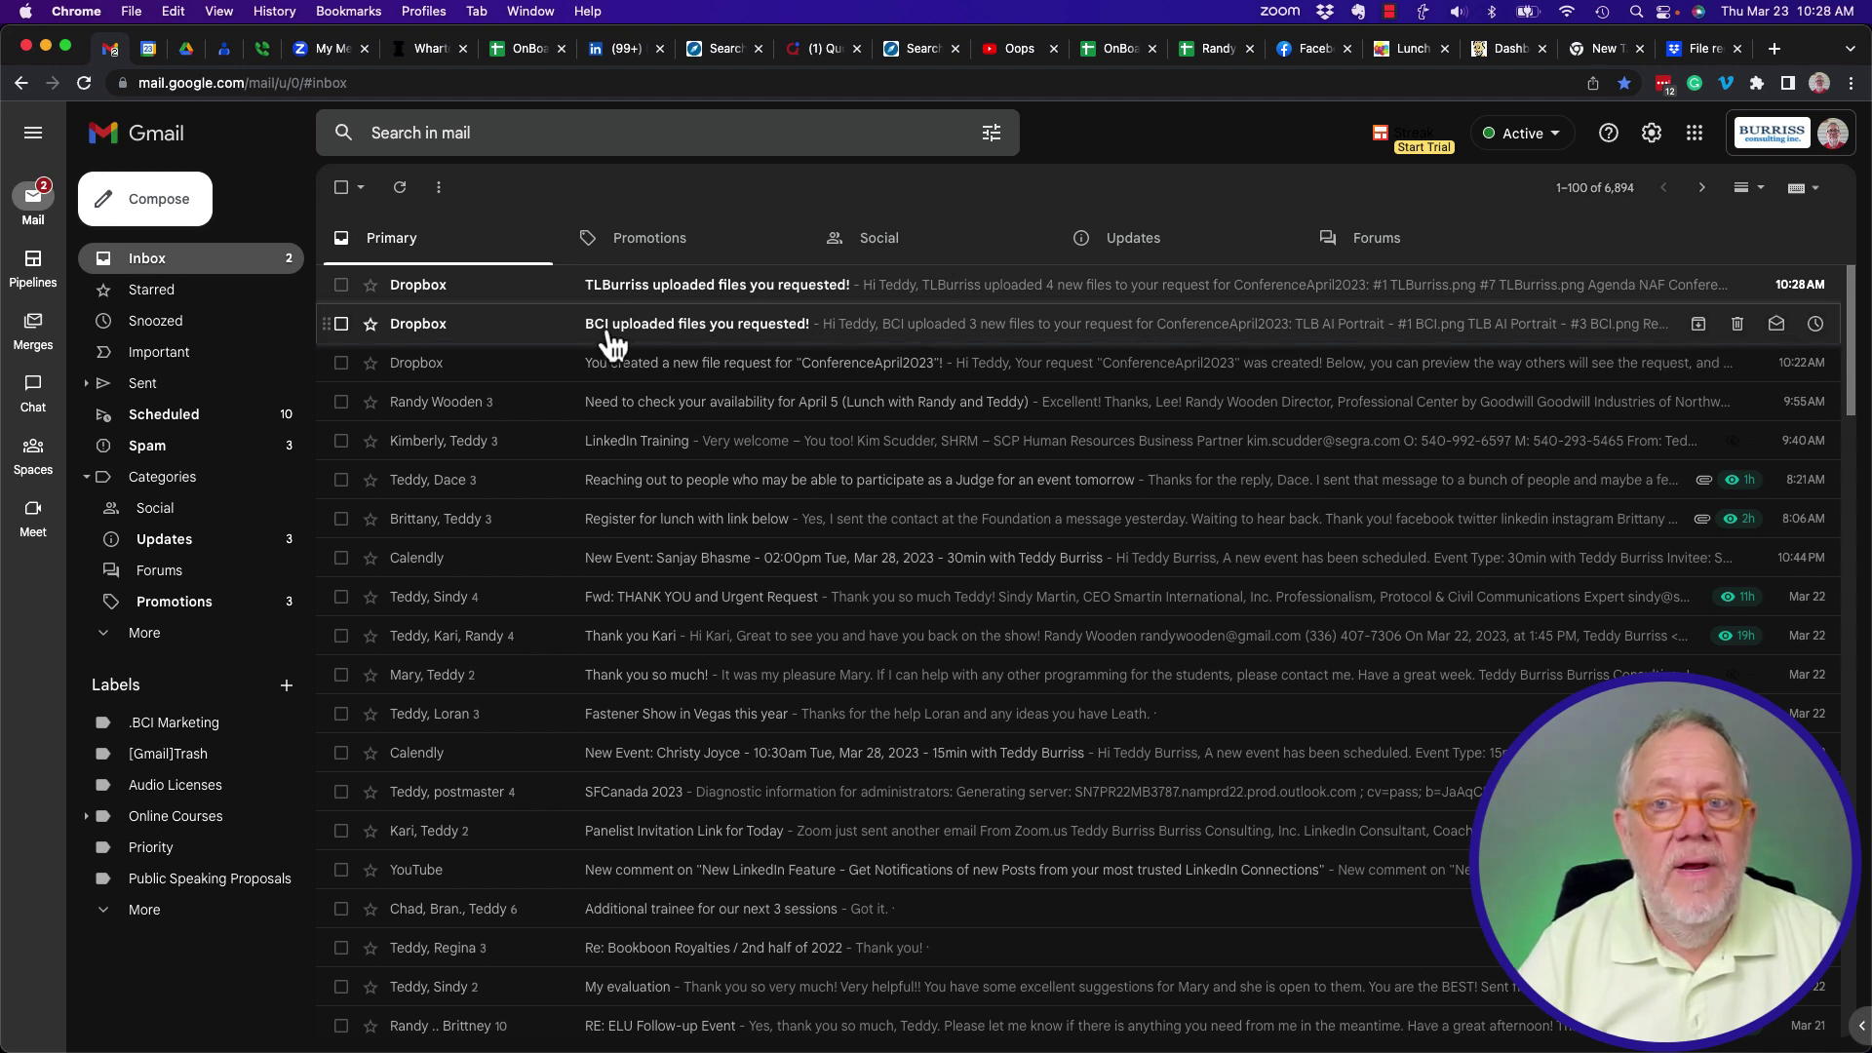
{"action": "left_click", "coordinate": [719, 287]}
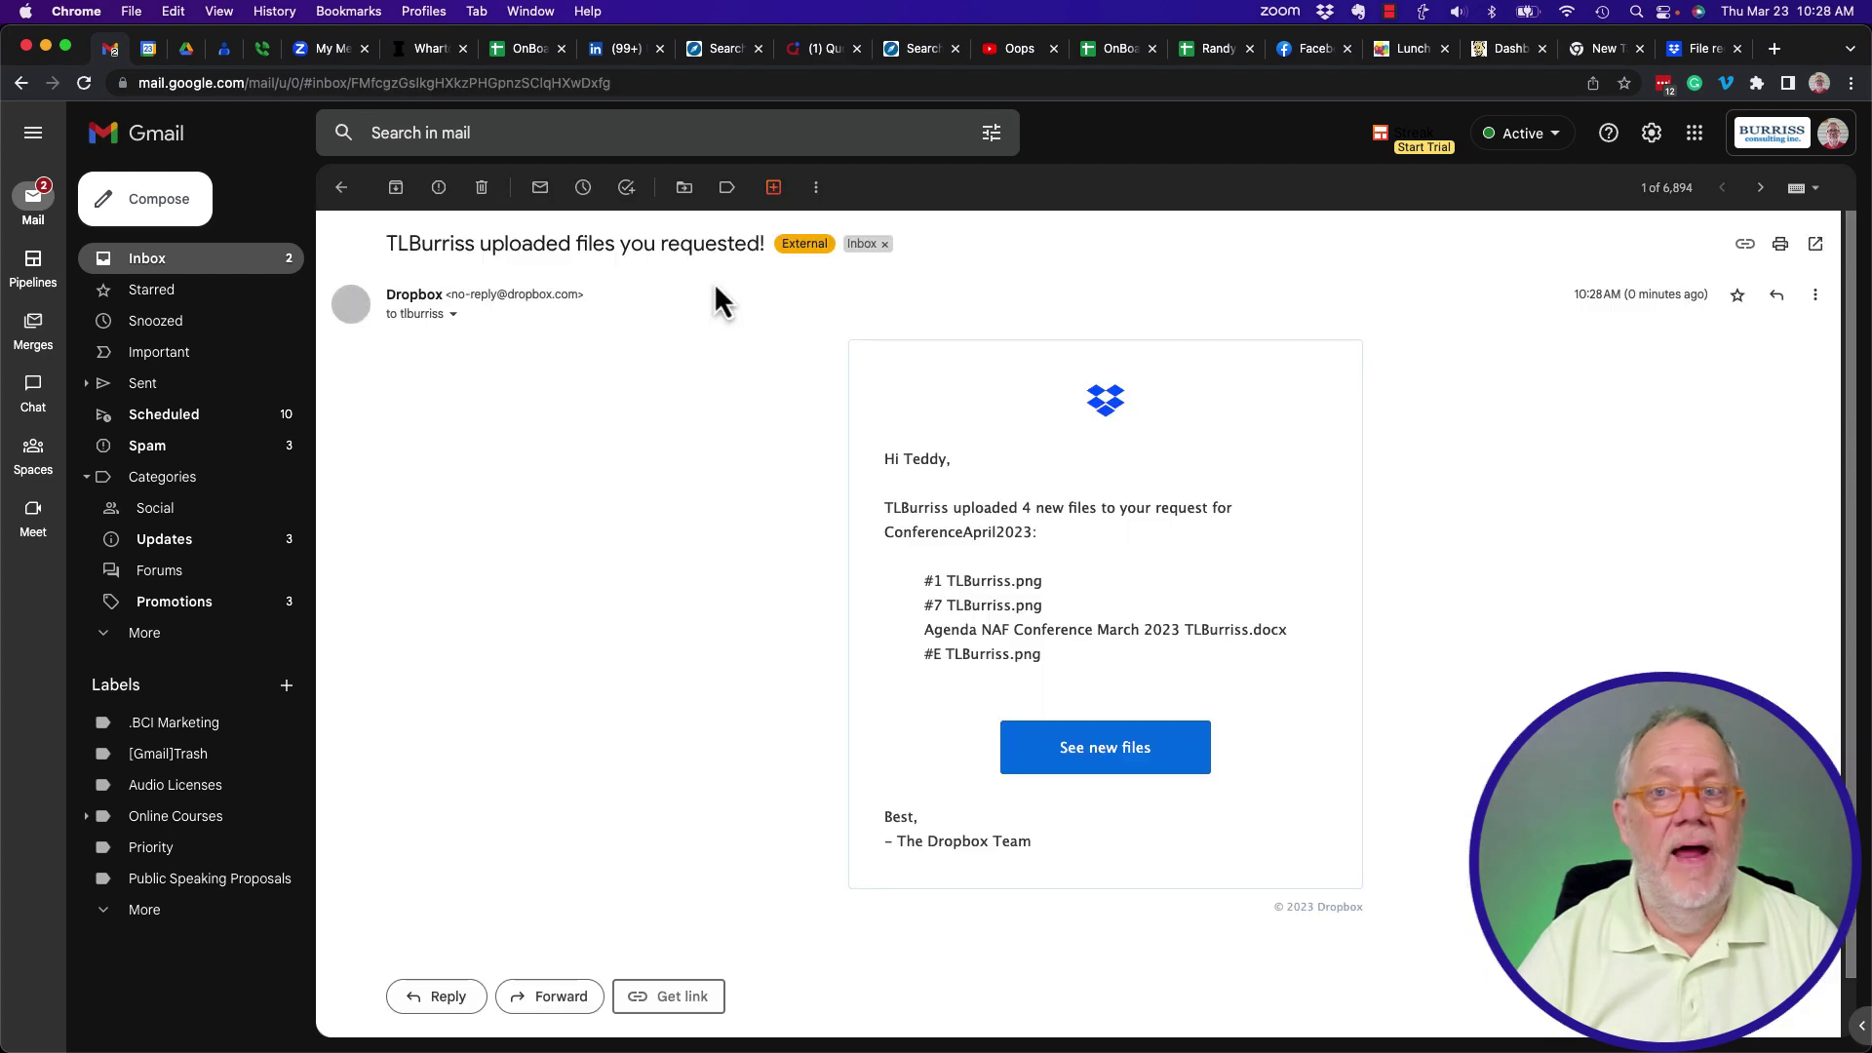
Open the ConferenceApril2023 folder and preview all seven uploads, including the Agenda document, Reviewing-Your-Results PDF and AI portraits.
{"action": "left_click", "coordinate": [1100, 765]}
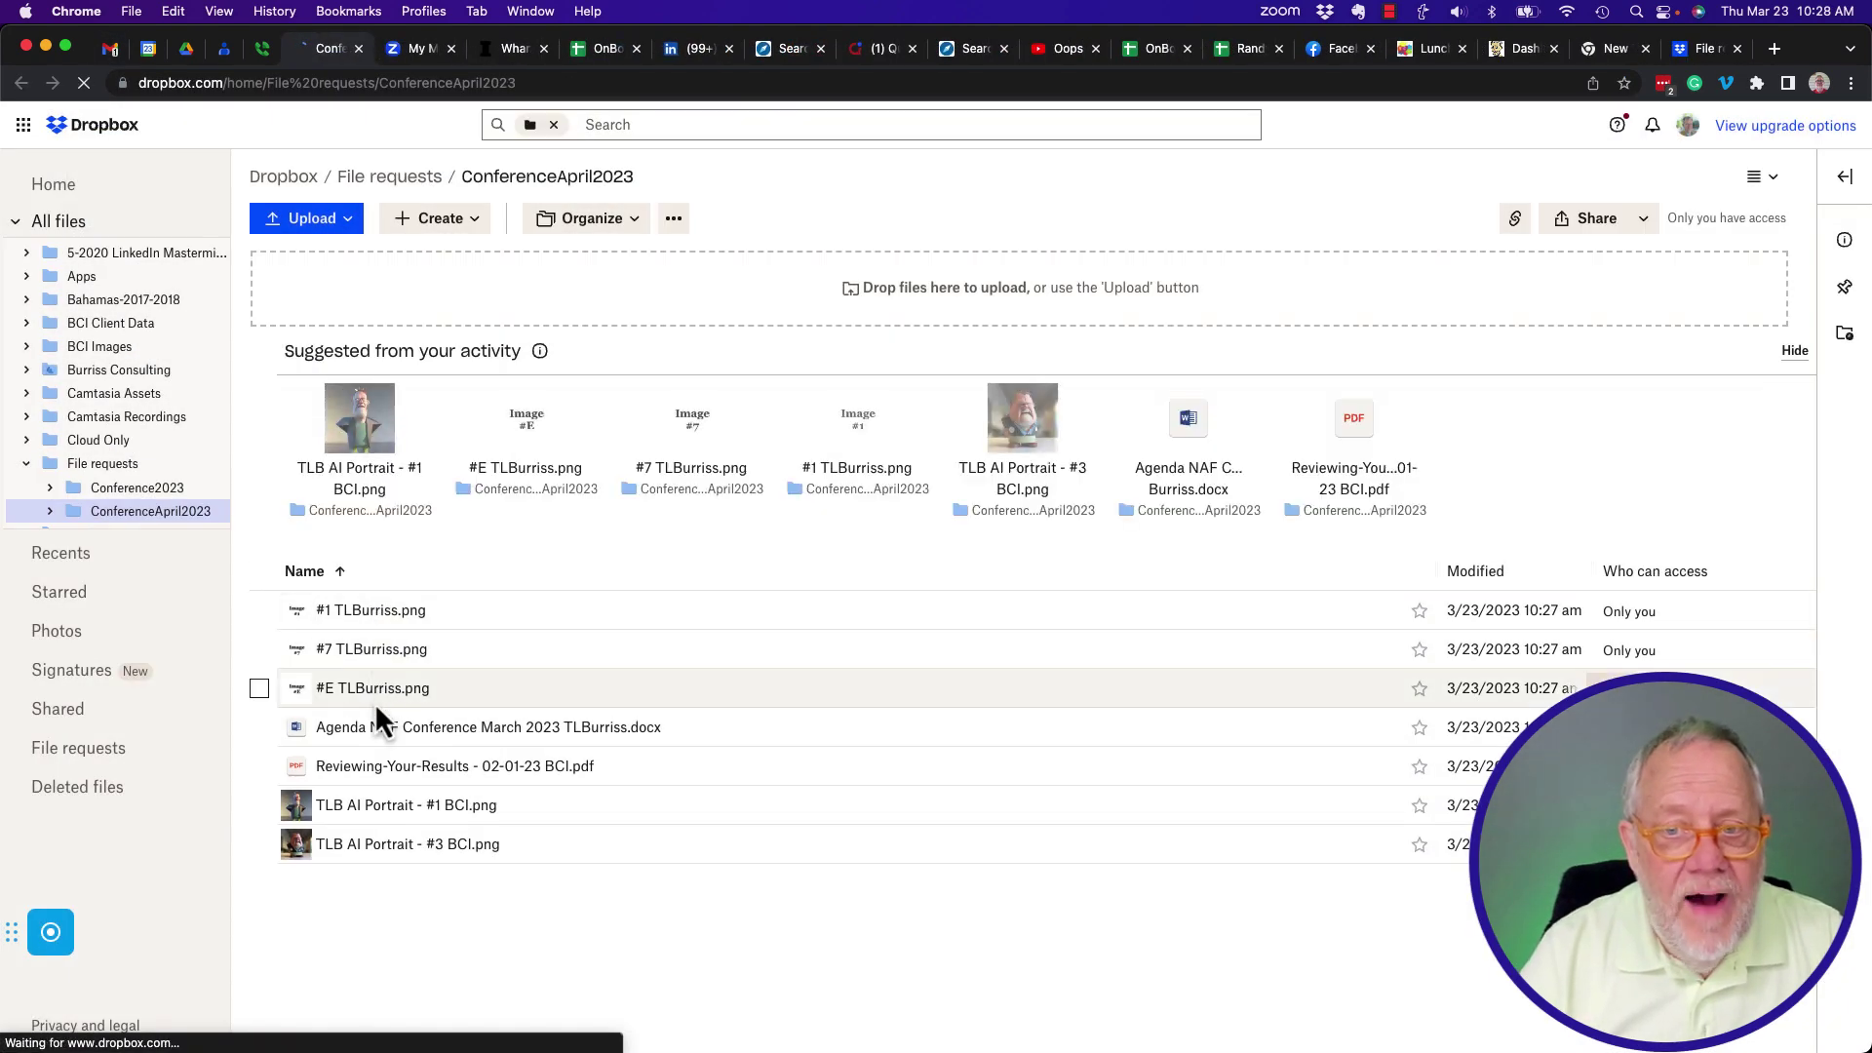
{"action": "left_click", "coordinate": [388, 614]}
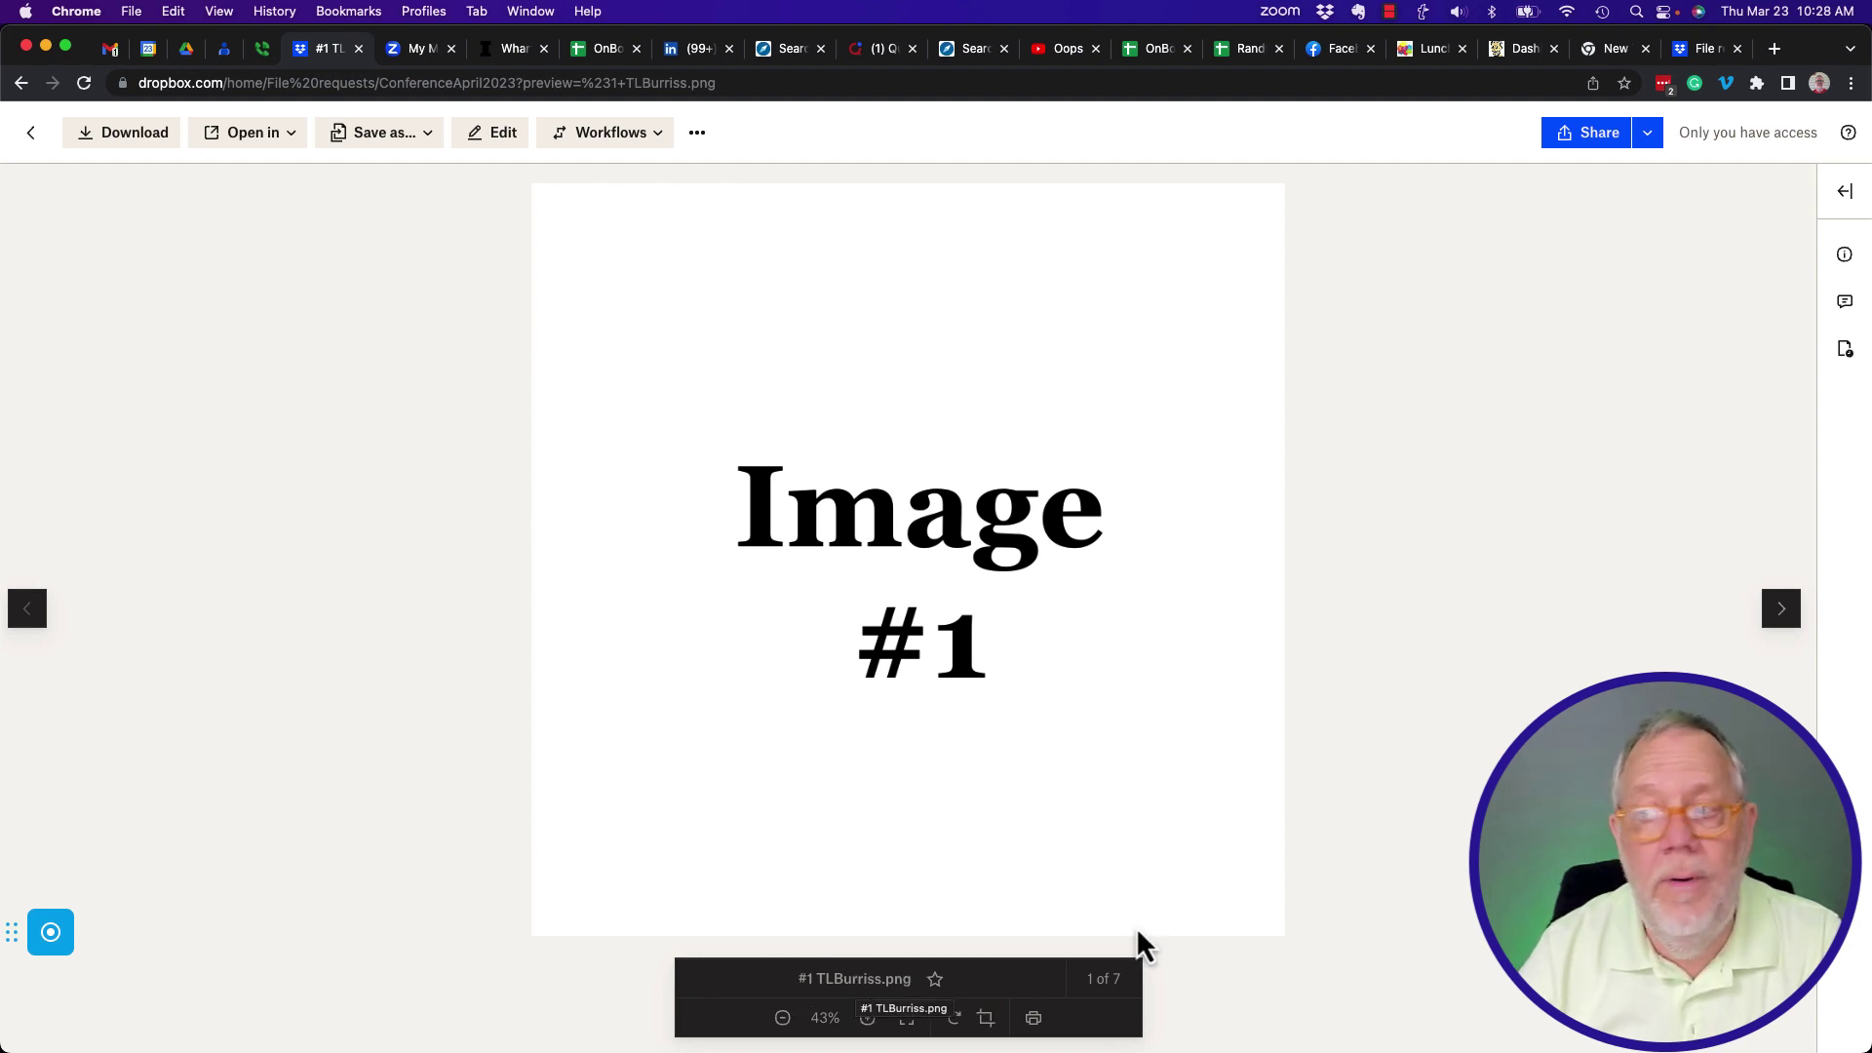
{"action": "left_click", "coordinate": [1783, 612]}
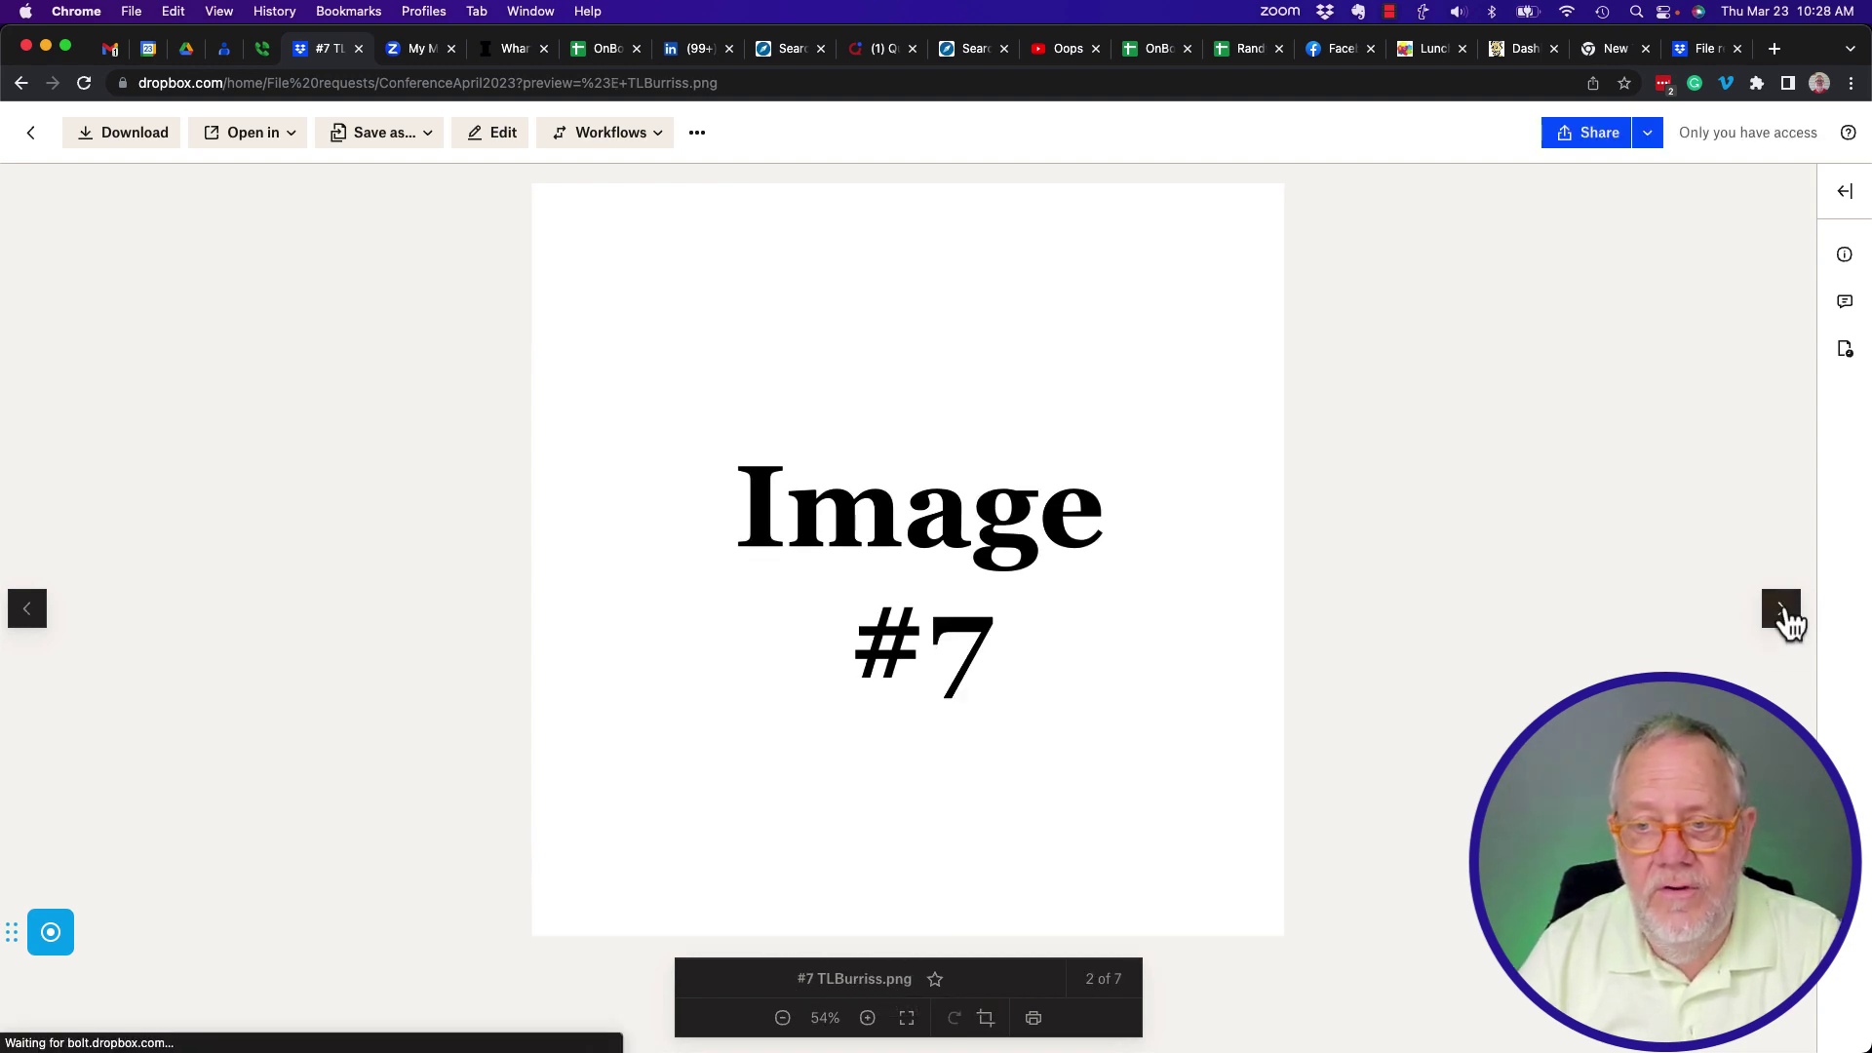
{"action": "left_click", "coordinate": [1782, 612]}
{"action": "left_click", "coordinate": [1783, 612]}
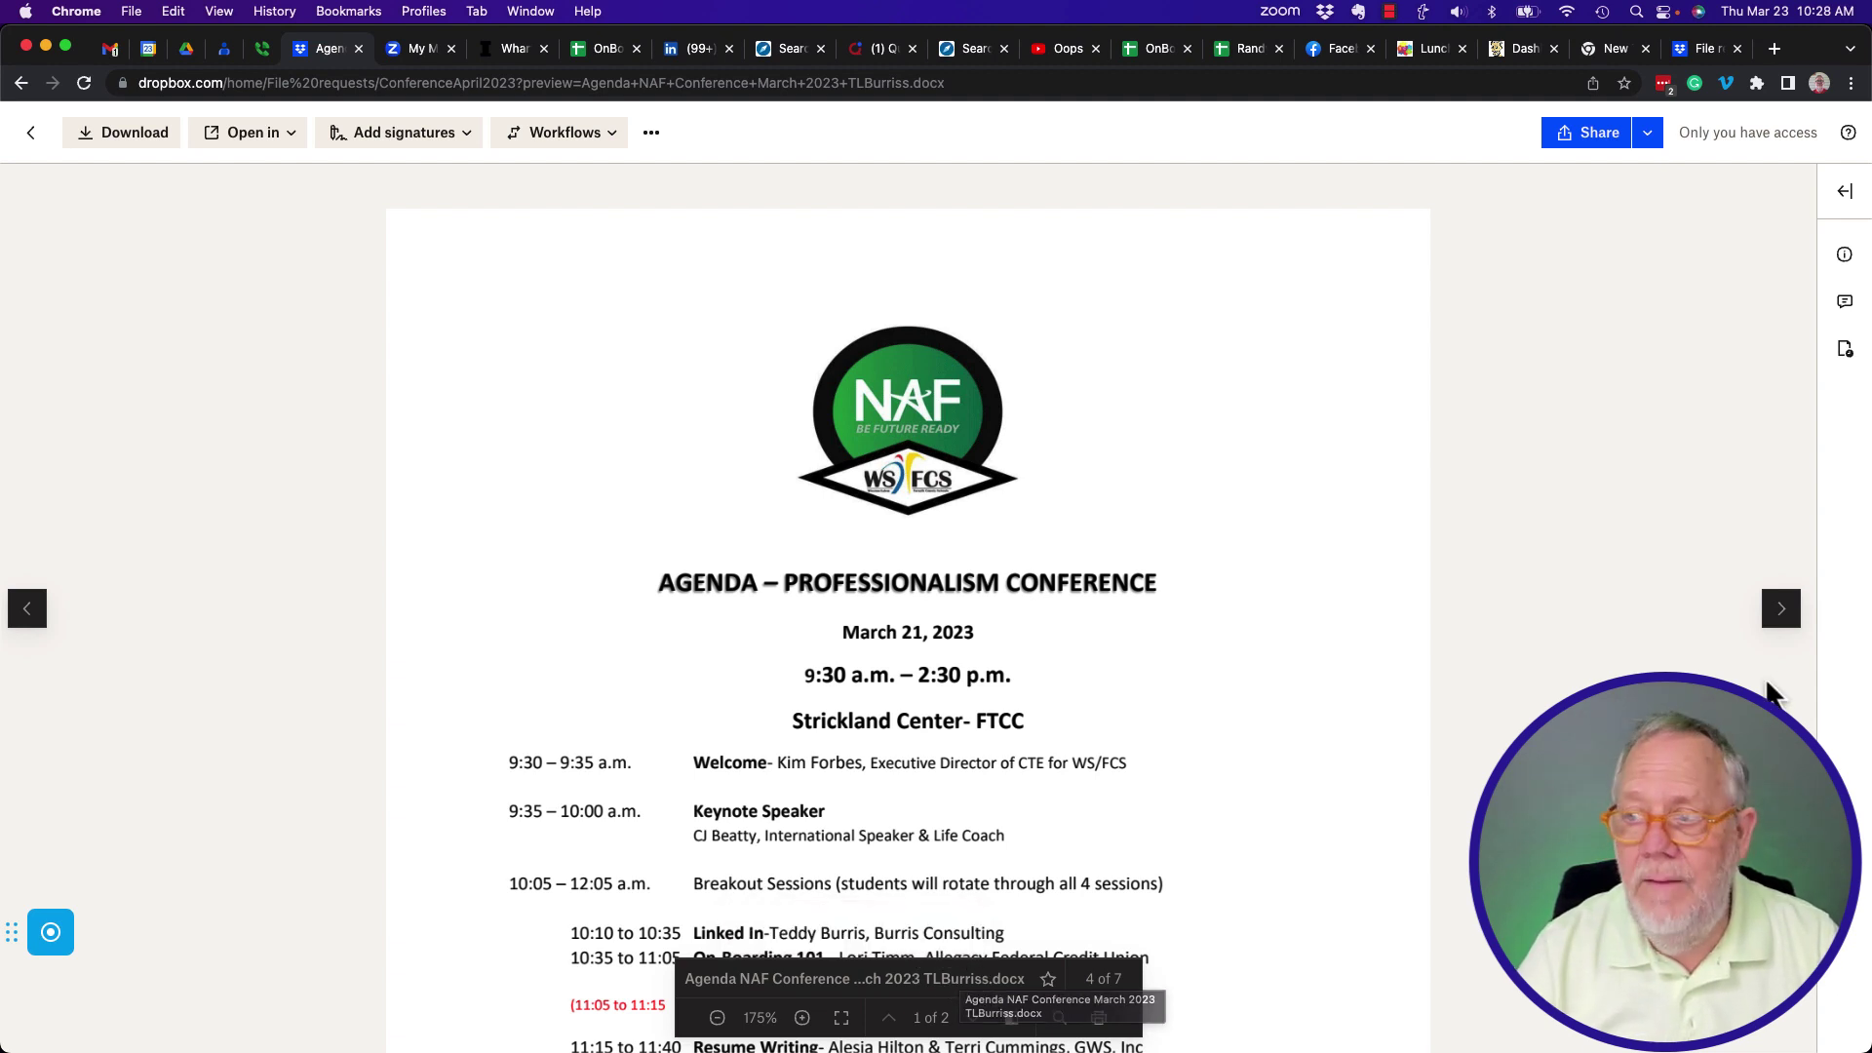
{"action": "left_click", "coordinate": [1788, 624]}
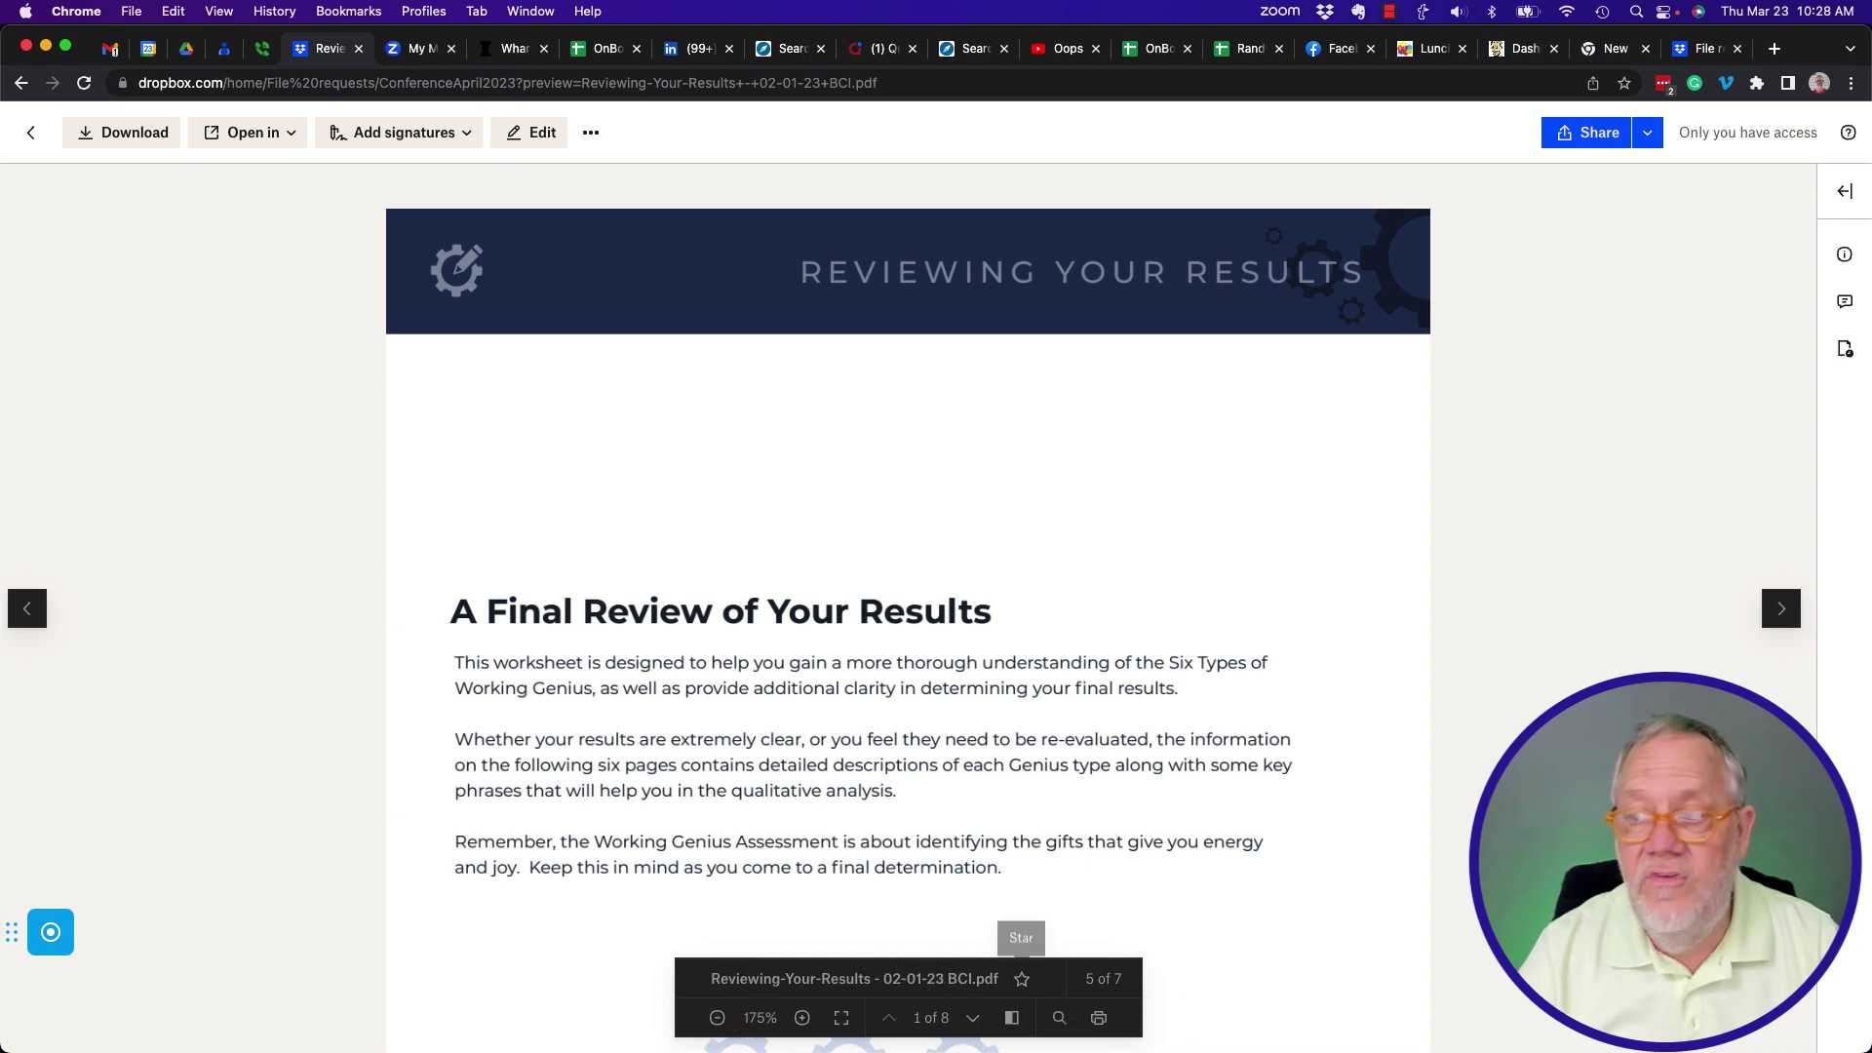
{"action": "left_click", "coordinate": [1785, 614]}
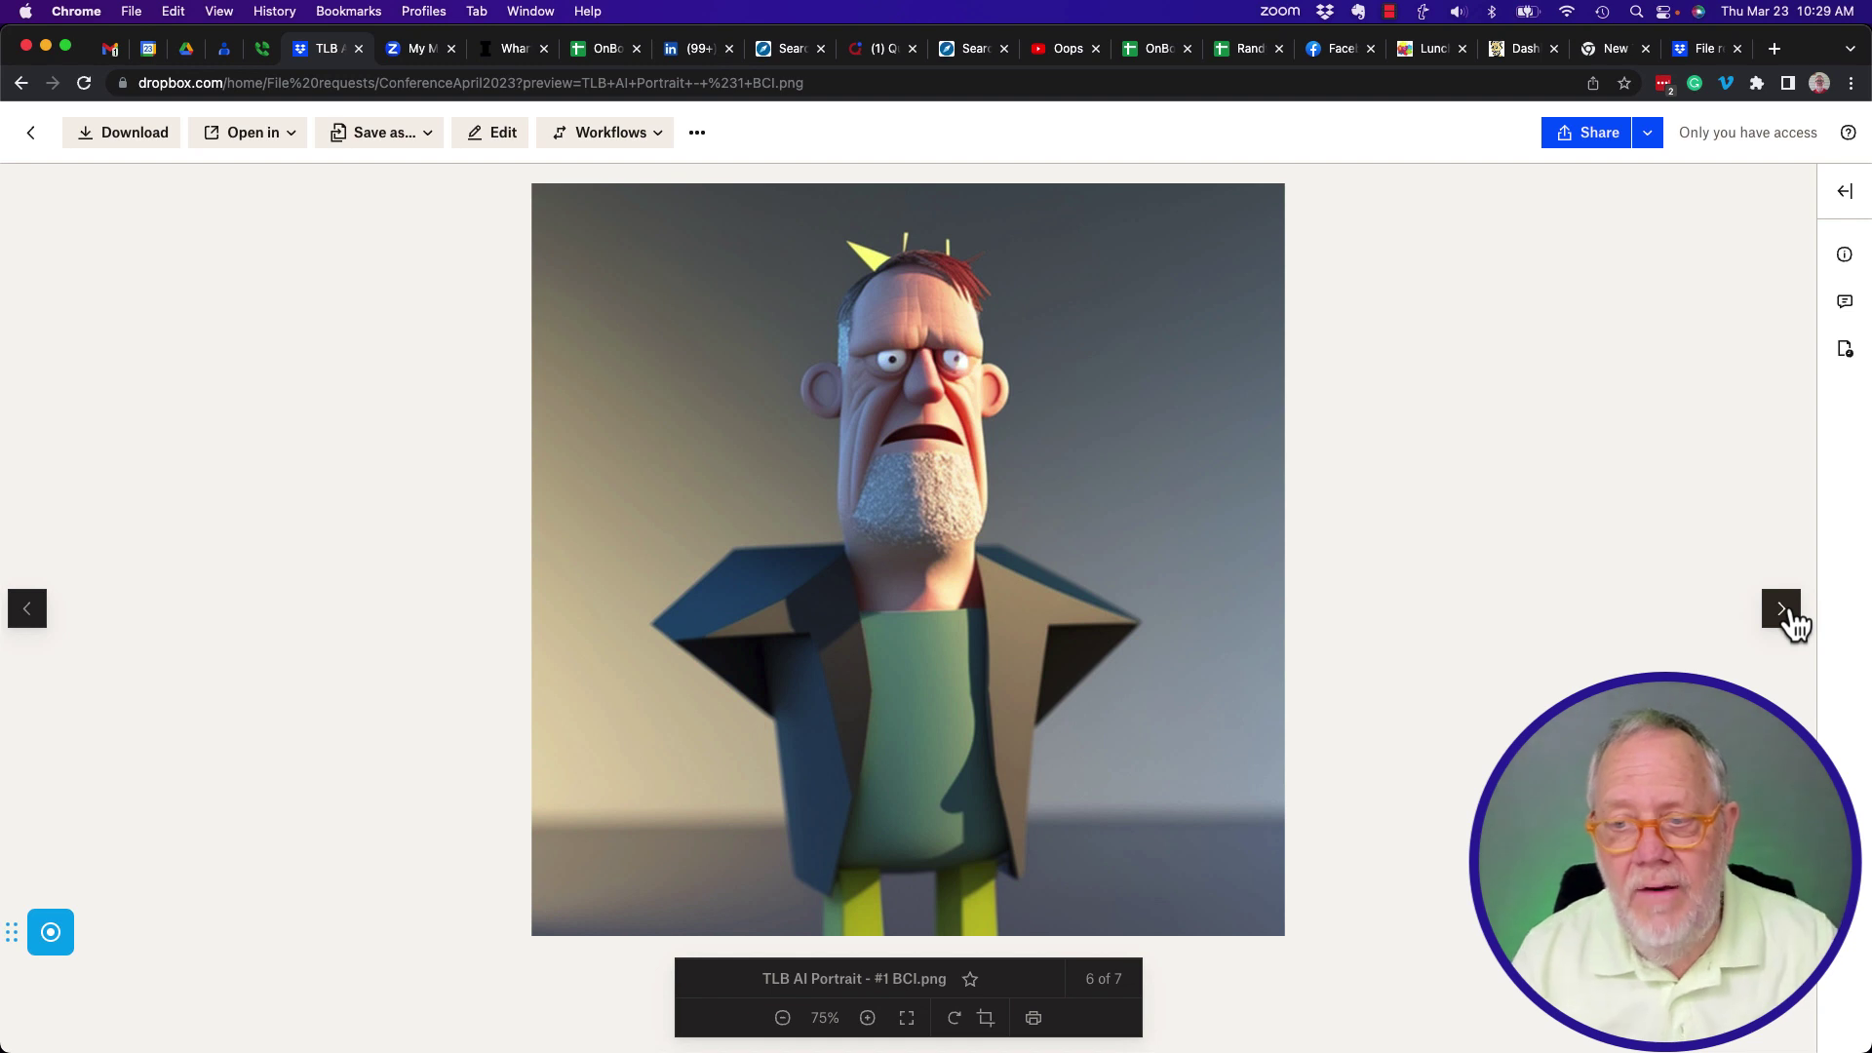
{"action": "left_click", "coordinate": [1783, 610]}
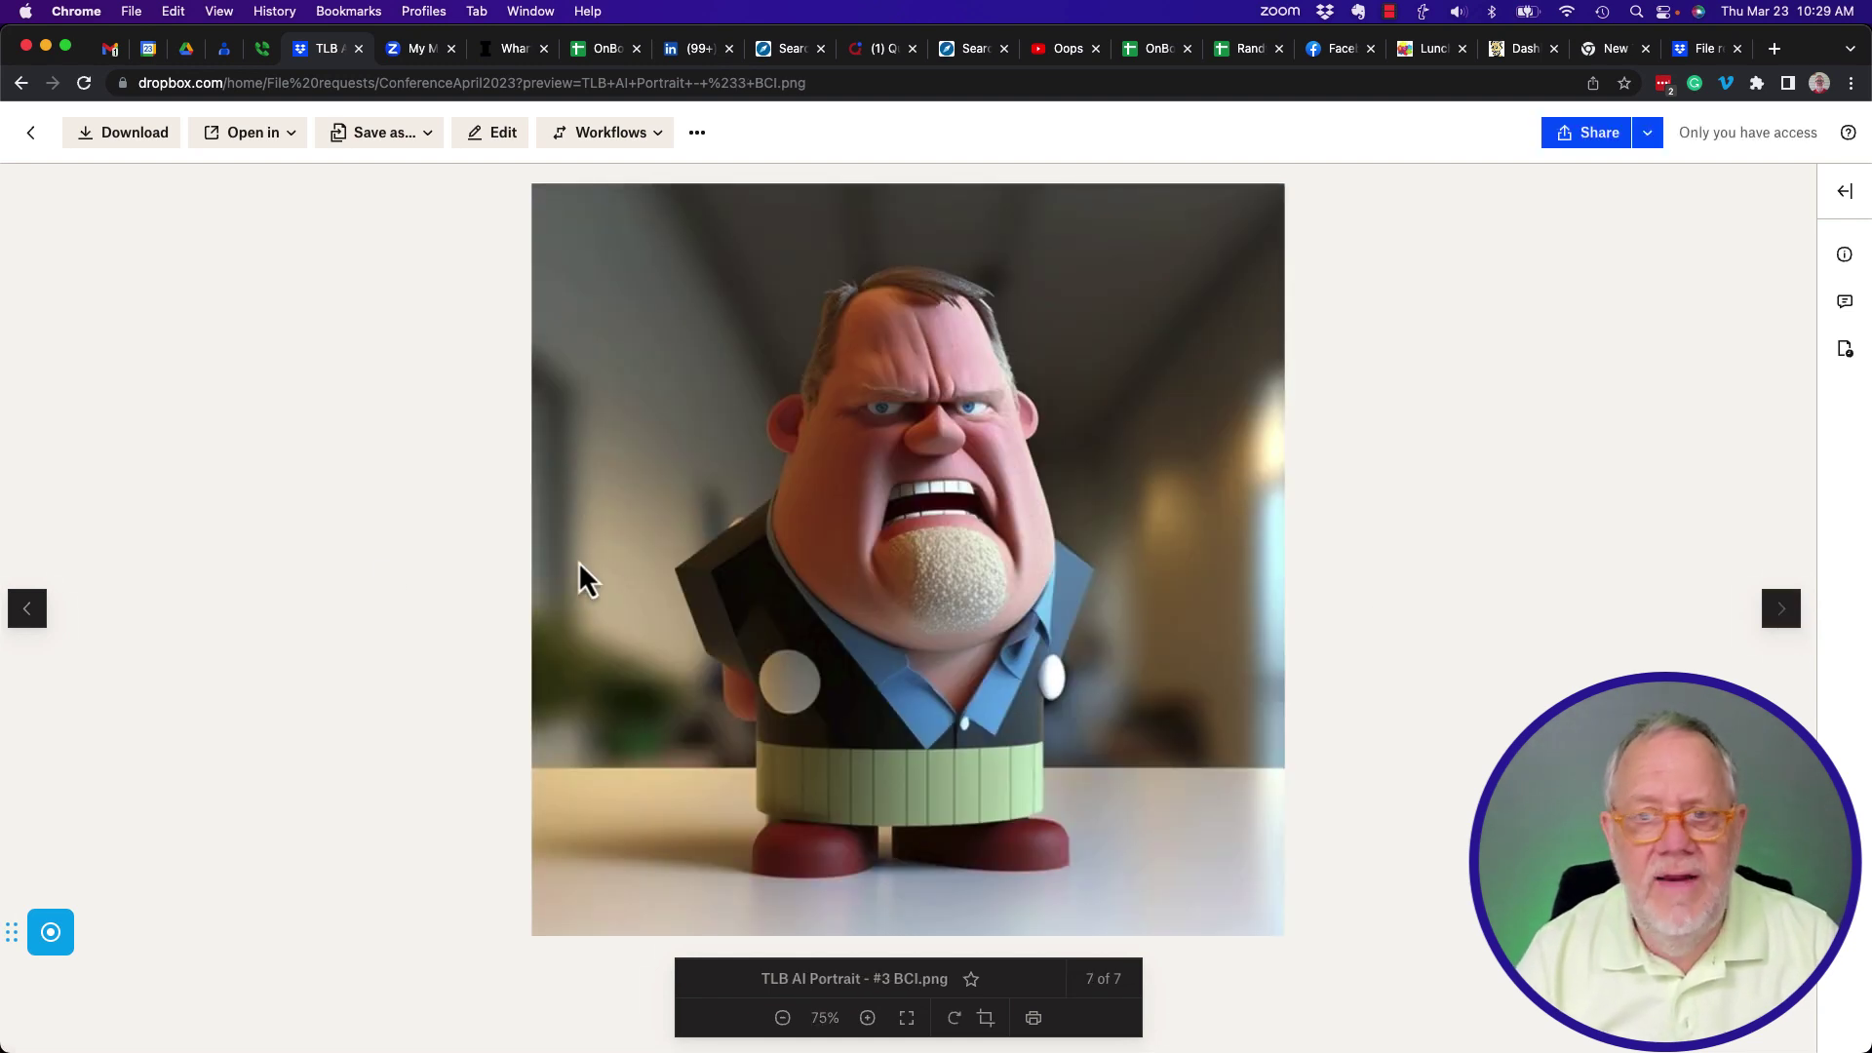
{"action": "left_click", "coordinate": [31, 133]}
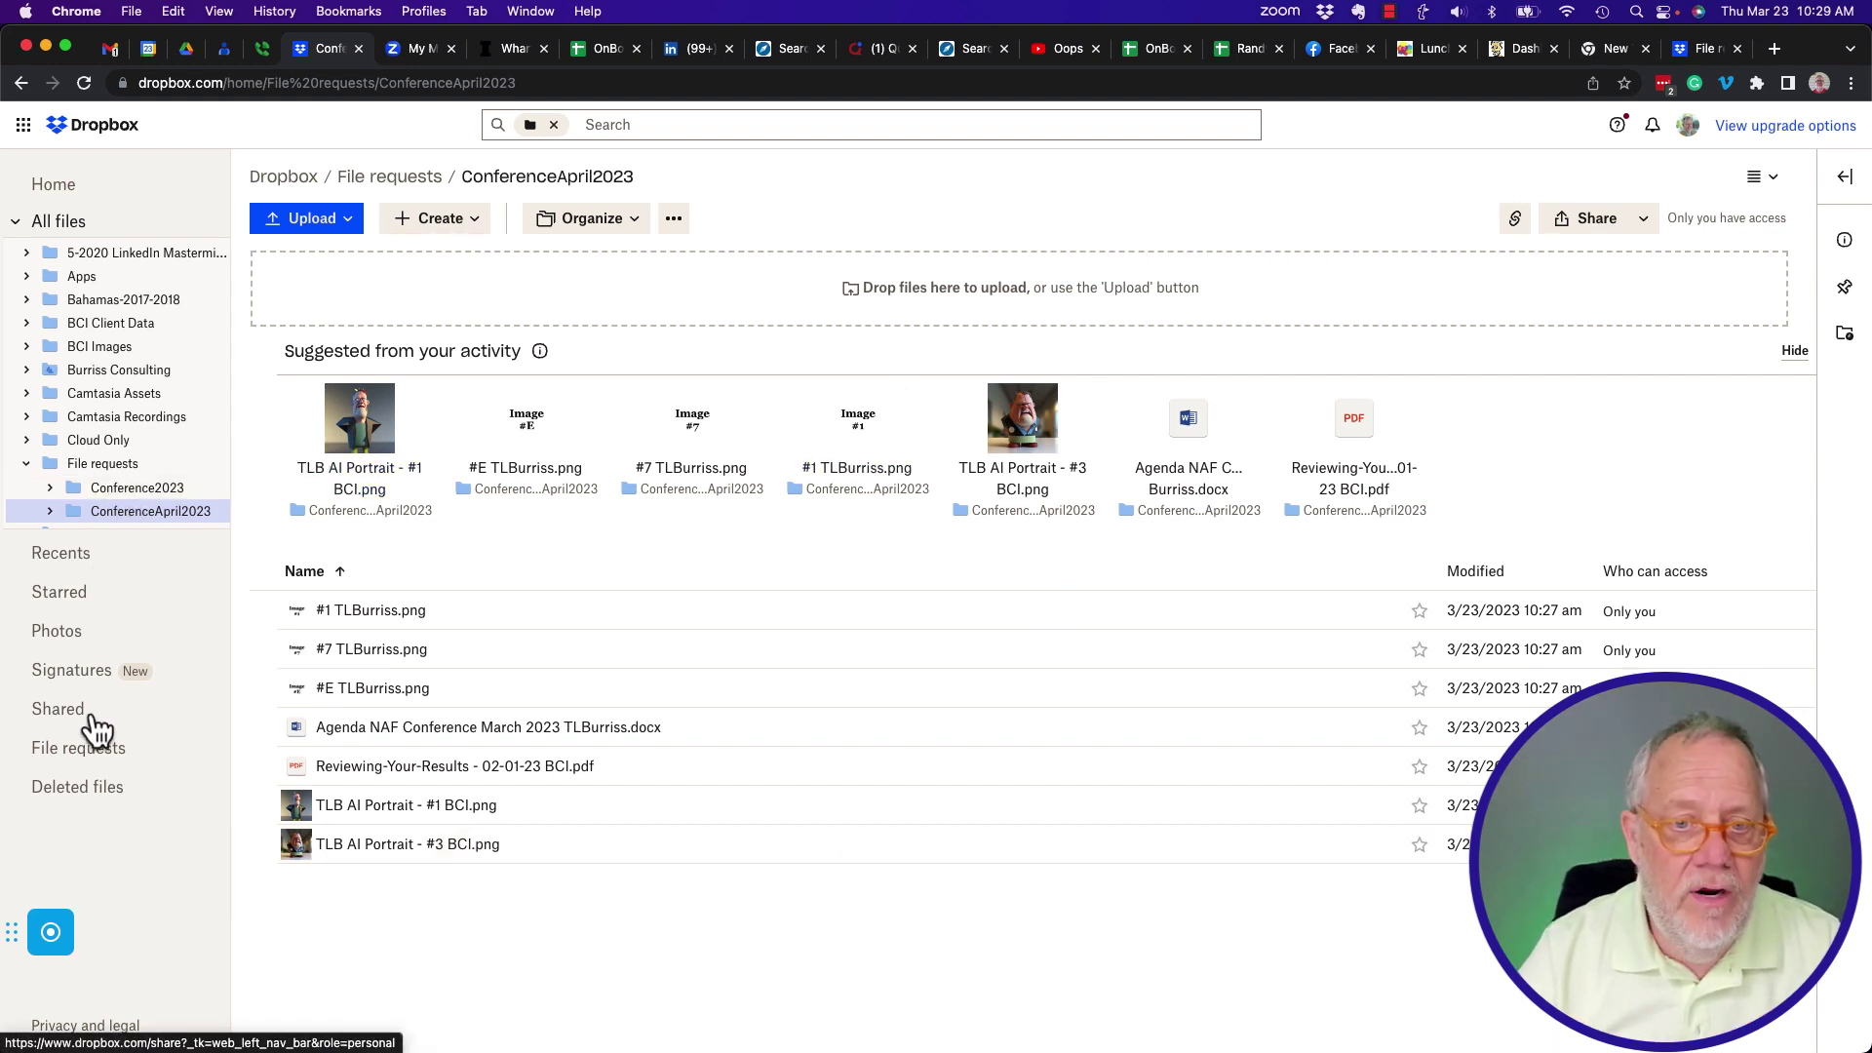
Close the ConferenceApril2023 request from the File requests list, leaving no open requests.
{"action": "left_click", "coordinate": [92, 758]}
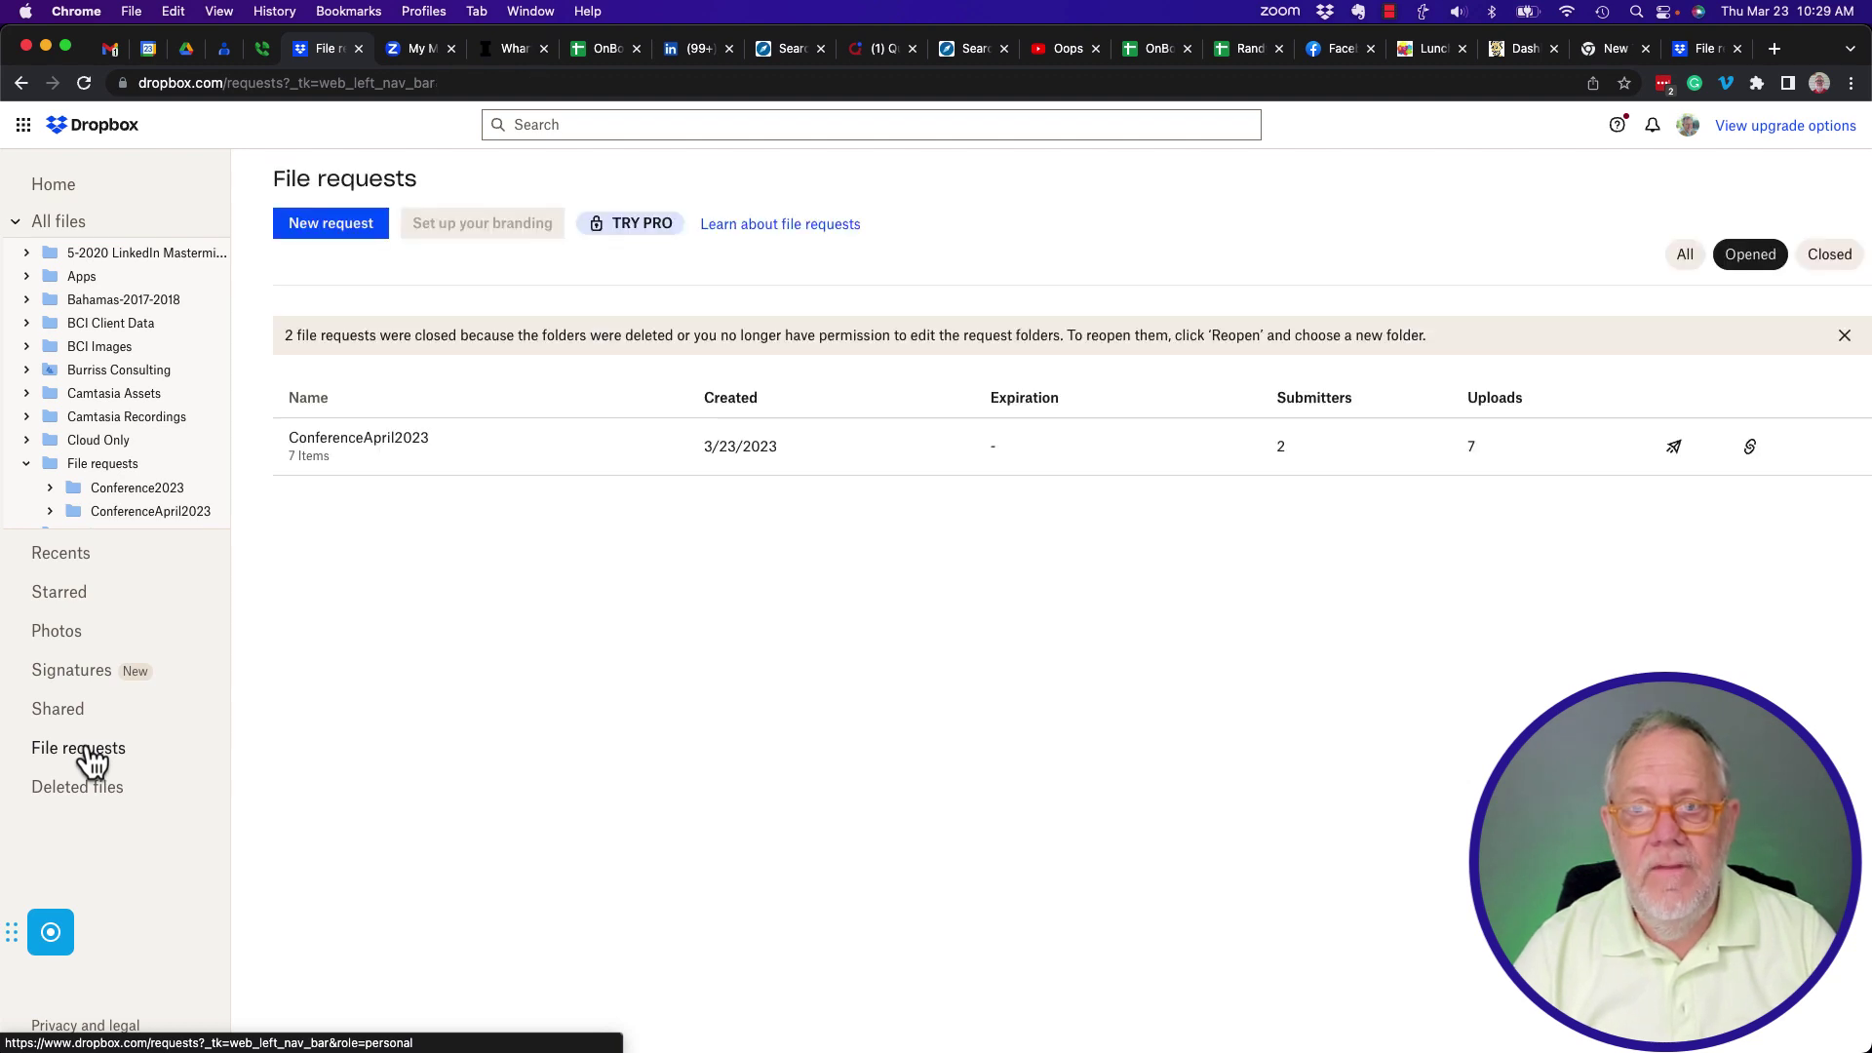
{"action": "left_click", "coordinate": [411, 445]}
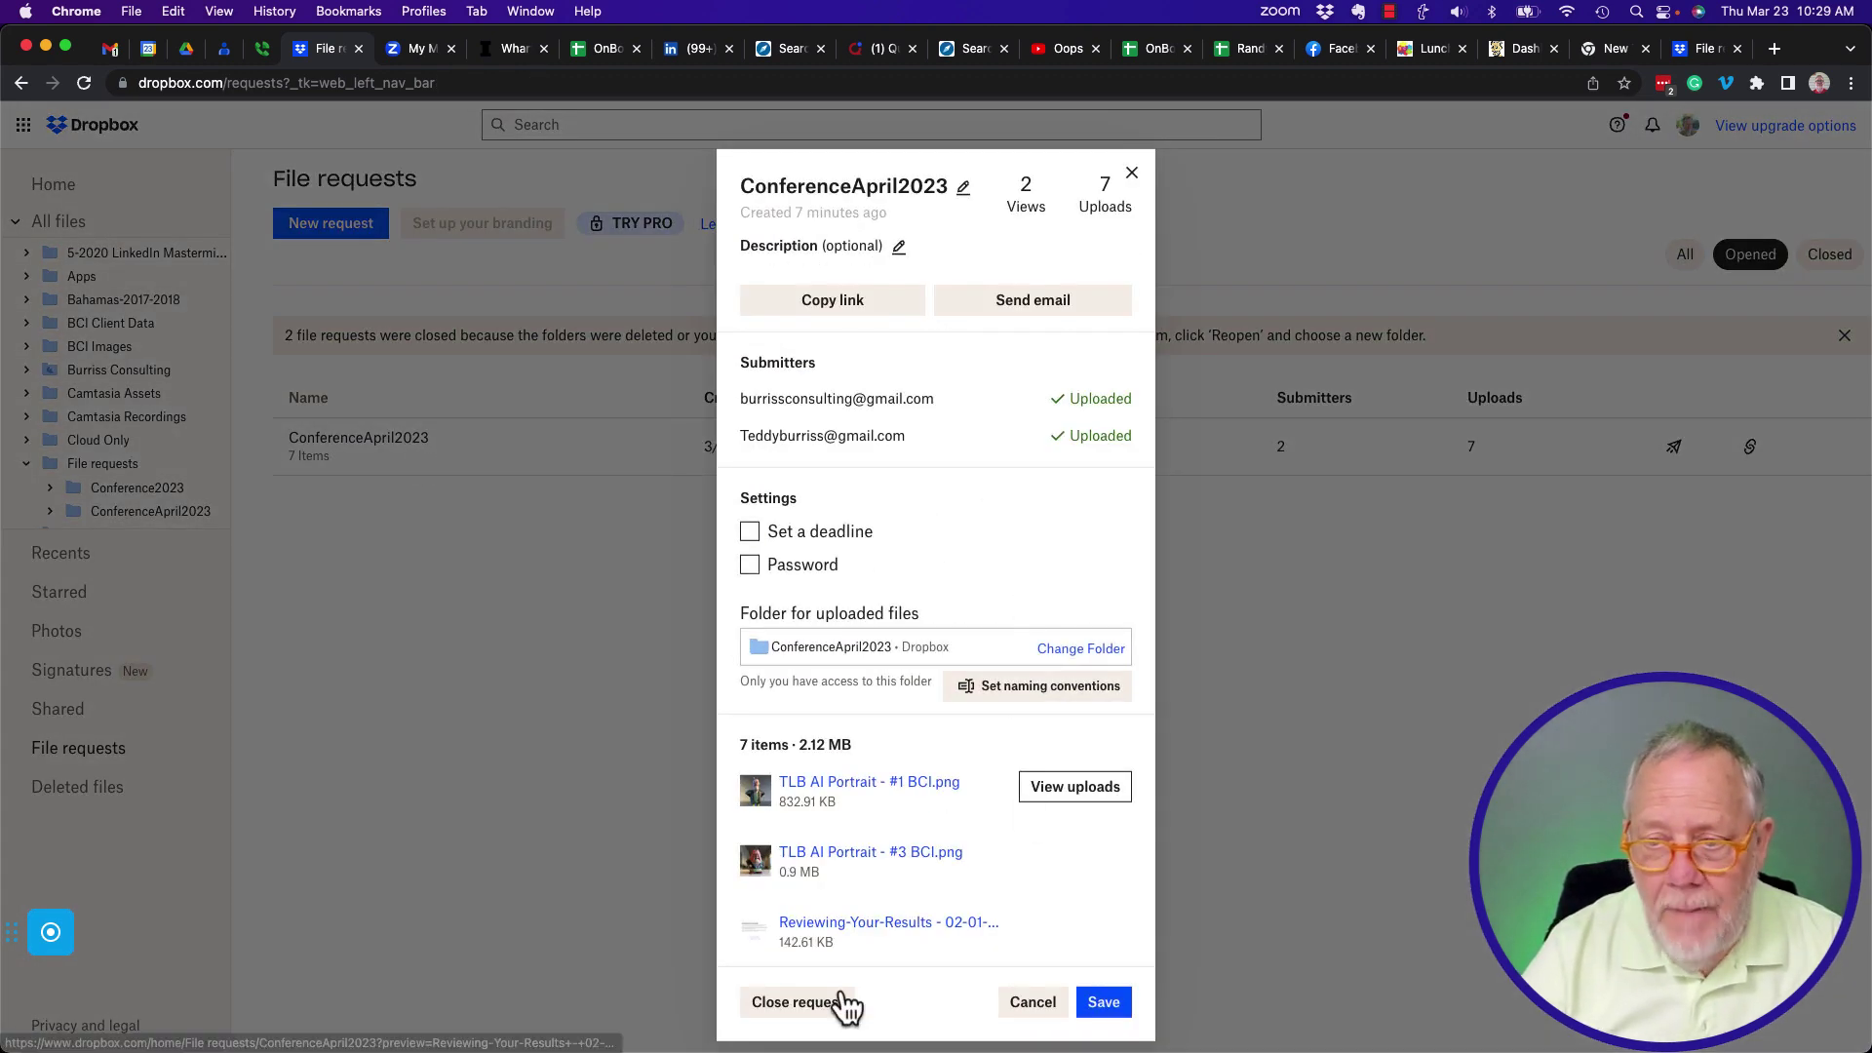
{"action": "left_click", "coordinate": [844, 1005]}
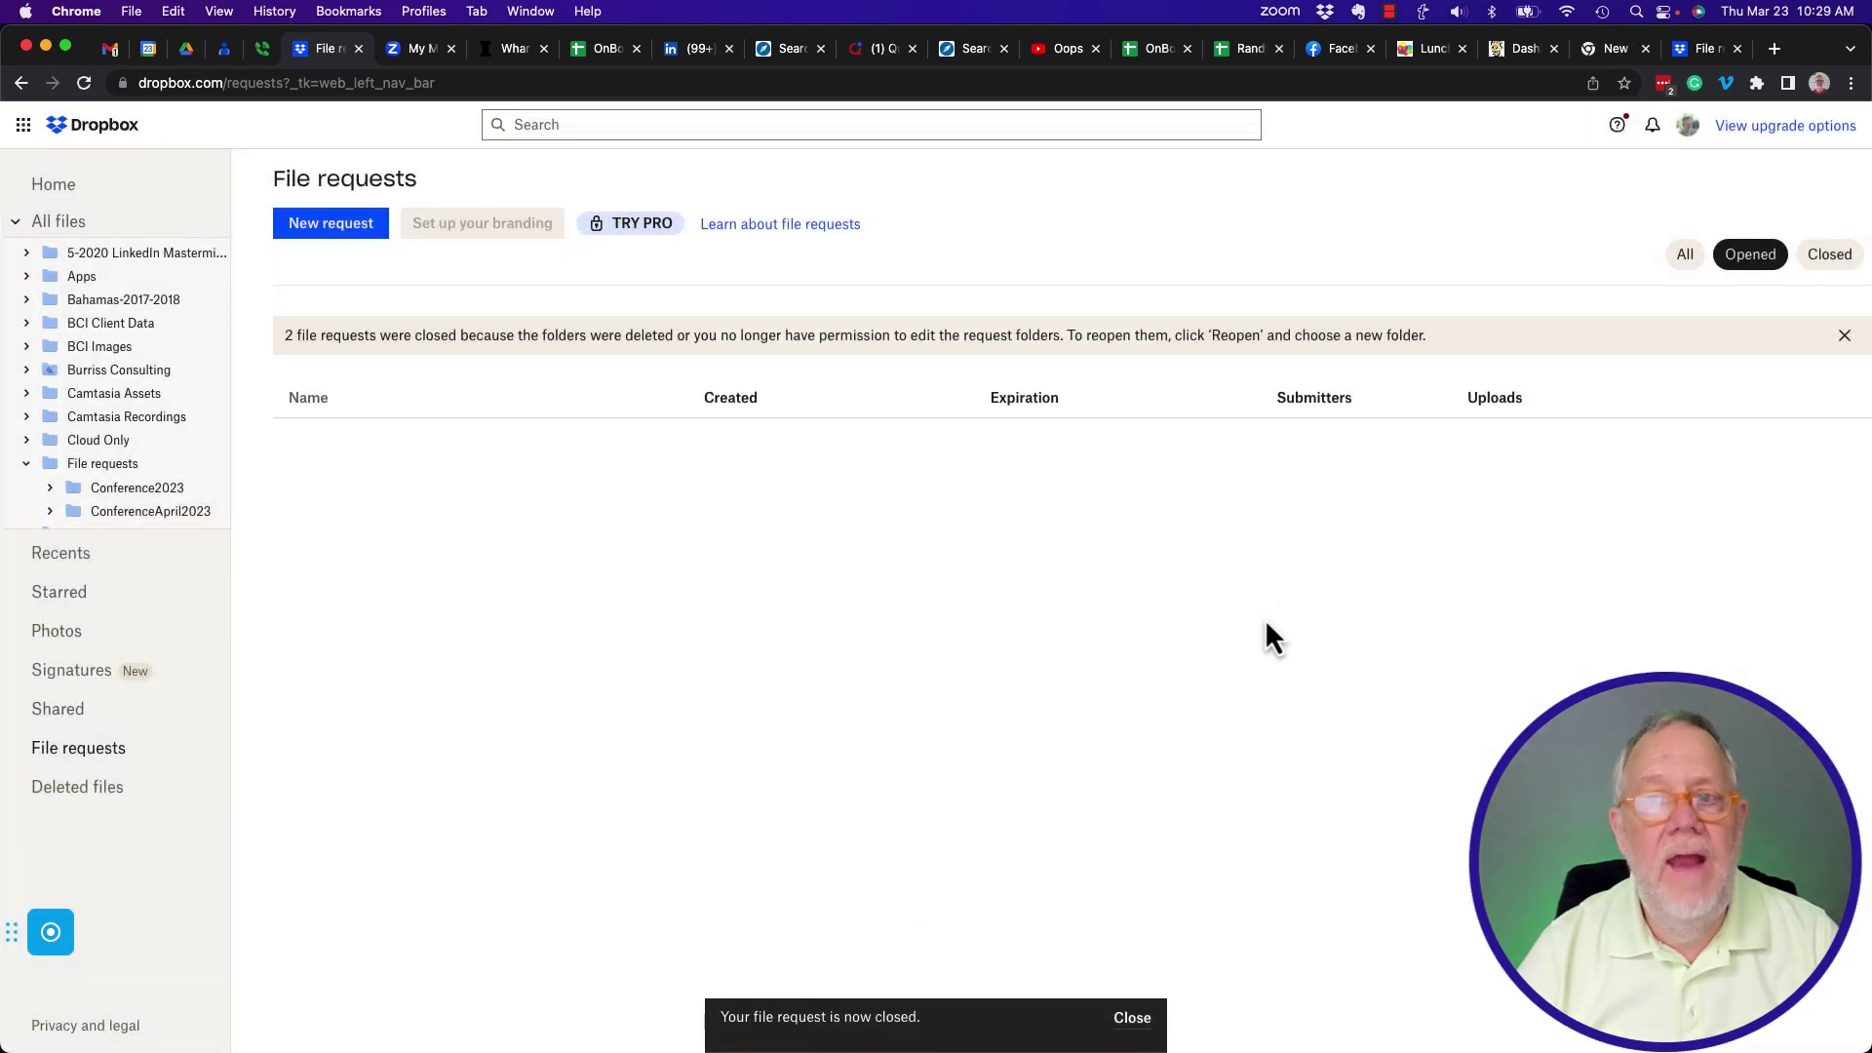